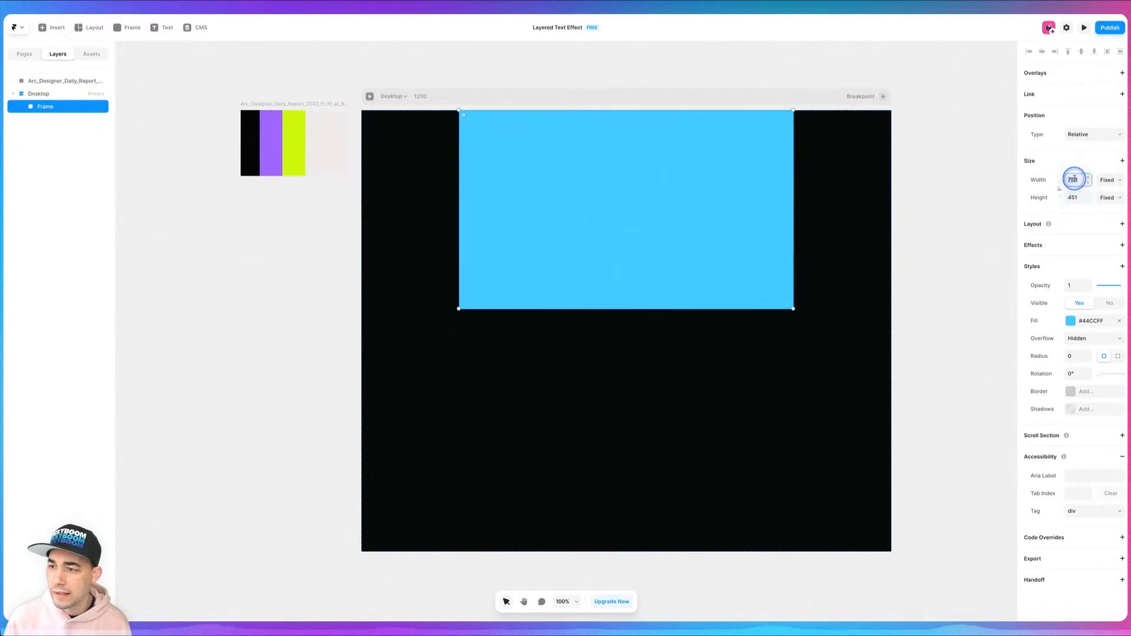
Set the blue frame's width to 100% and height to 100vh, and remove its fill.
{"action": "type", "text": "100%"}
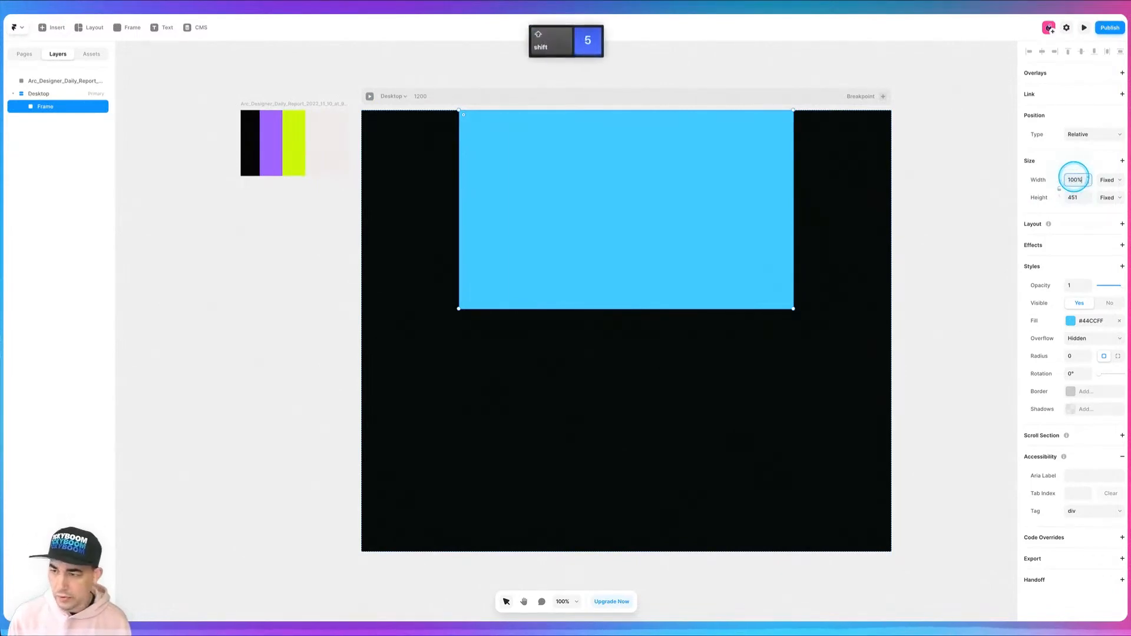
{"action": "key", "text": "Return"}
{"action": "left_click", "coordinate": [1079, 196]}
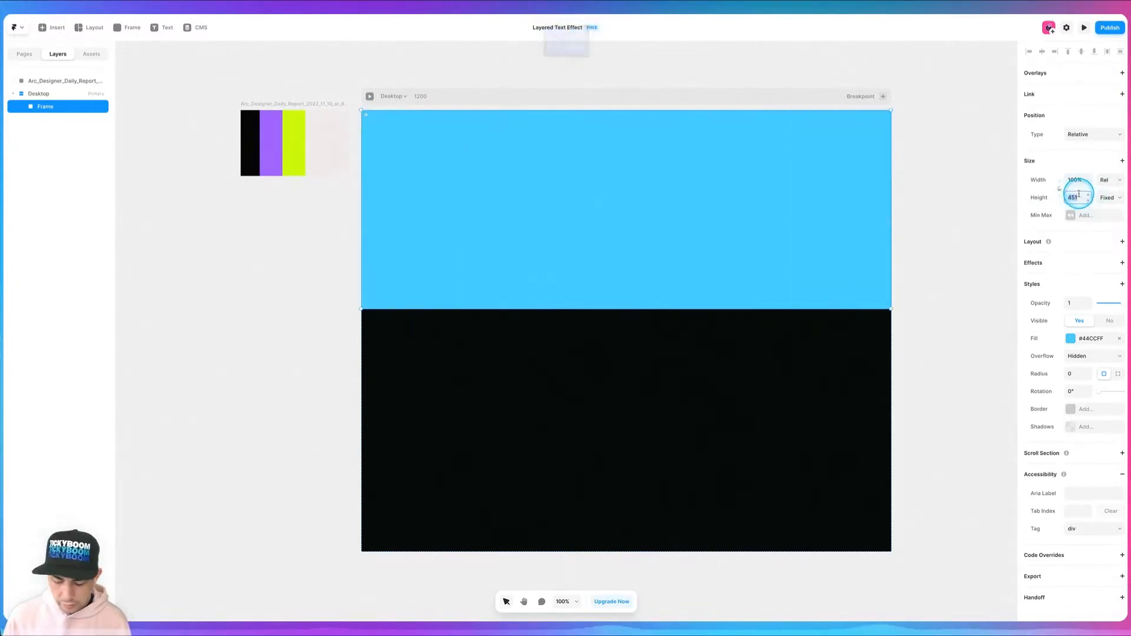
{"action": "type", "text": "100vh"}
{"action": "key", "text": "Return"}
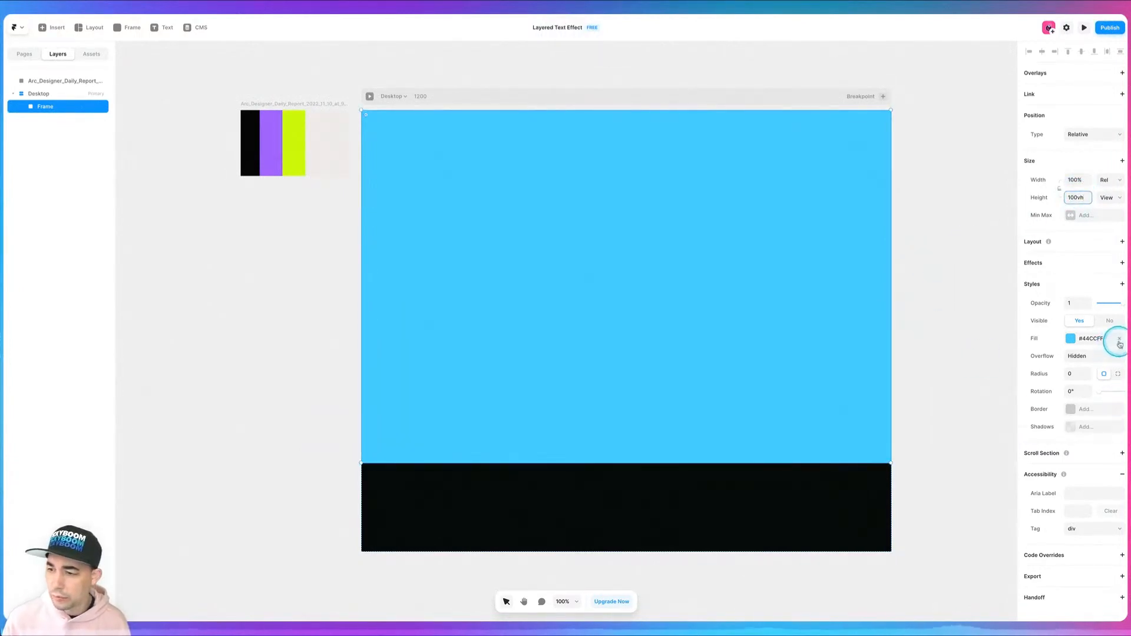
{"action": "left_click", "coordinate": [1119, 339]}
{"action": "left_click", "coordinate": [957, 344]}
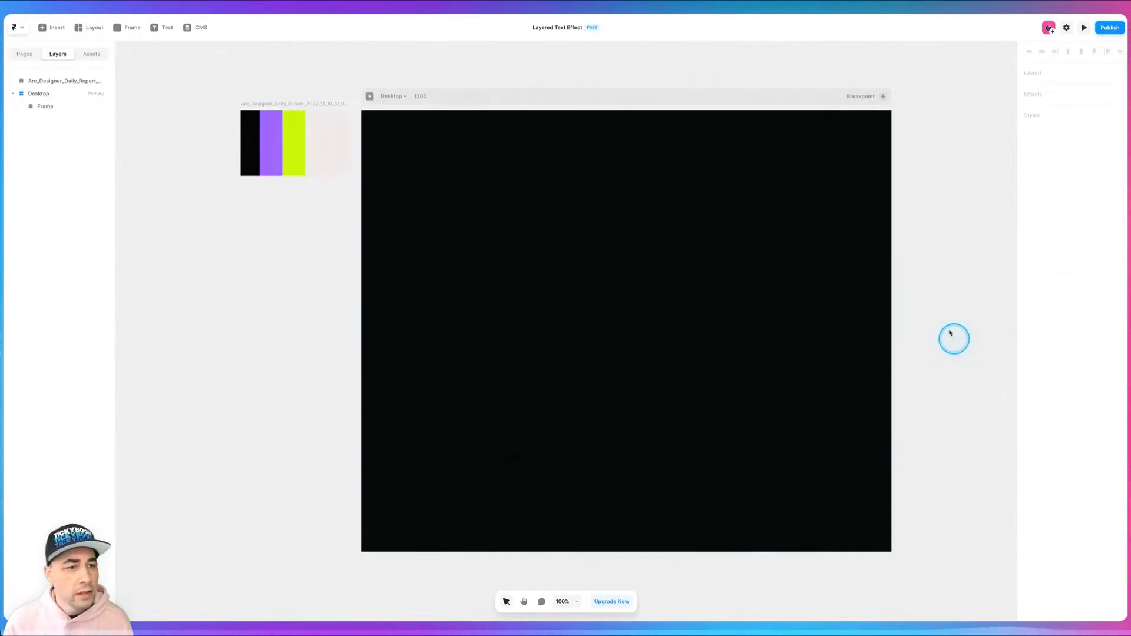
Rename the full-size frame inside Desktop as main-wrapper.
{"action": "left_click", "coordinate": [49, 106]}
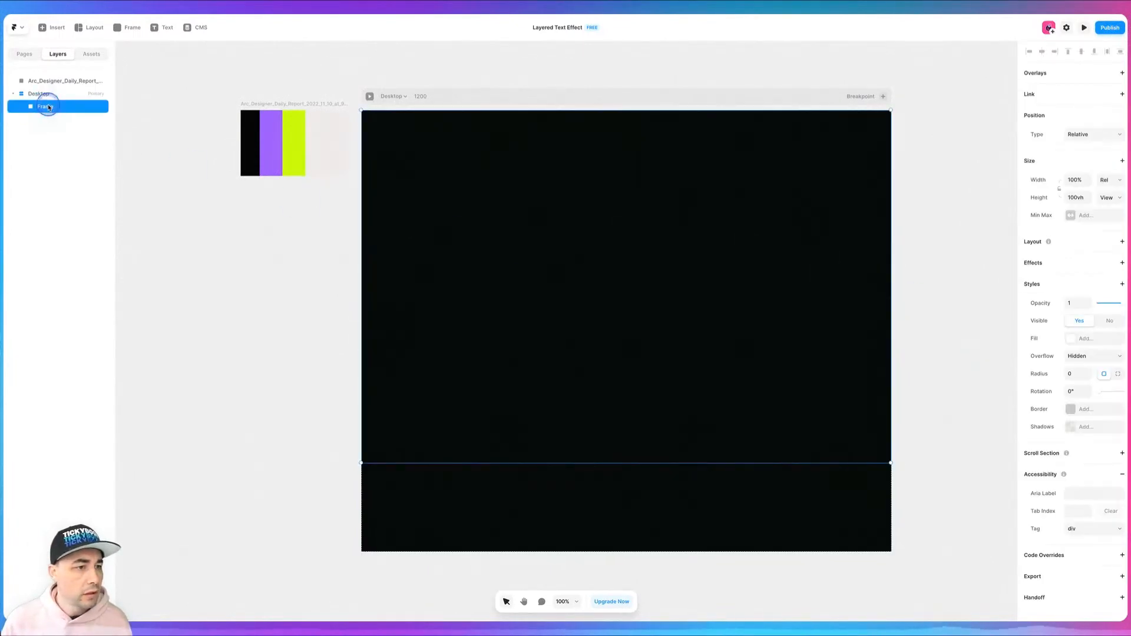
{"action": "double_click", "coordinate": [49, 106]}
{"action": "type", "text": "main"}
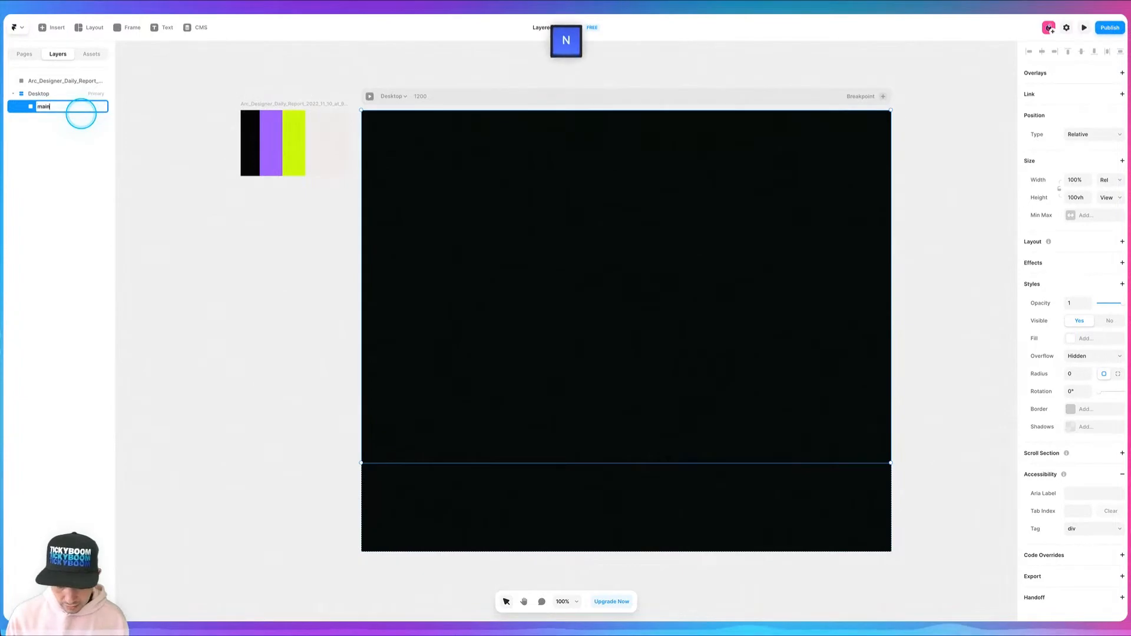
{"action": "type", "text": "-wrapper"}
{"action": "key", "text": "Return"}
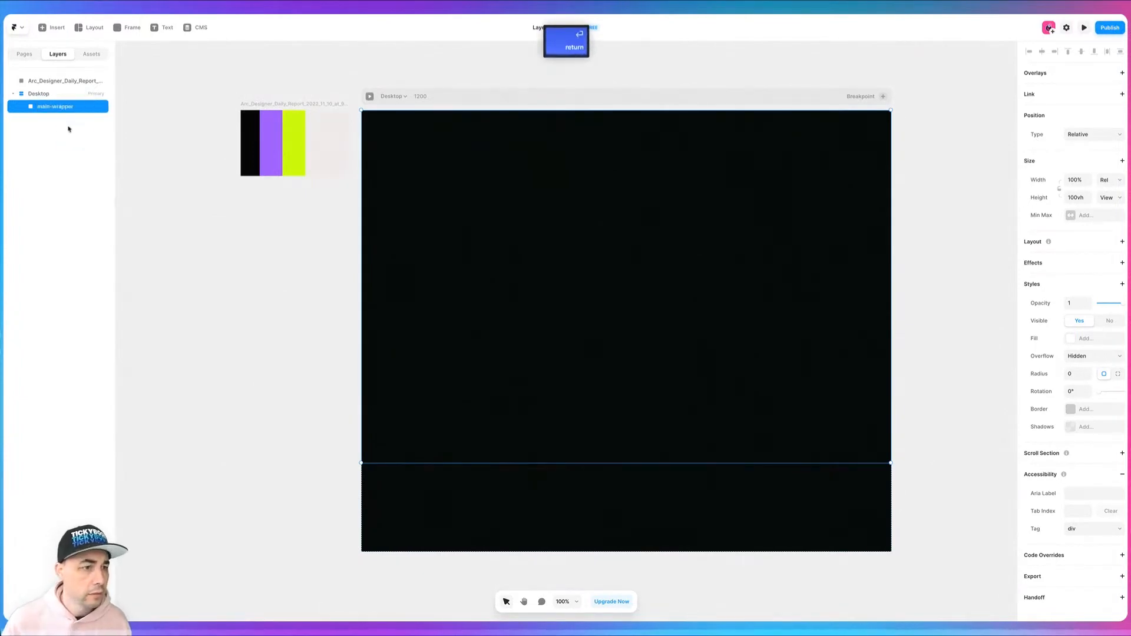
Draw a frame about 856 by 494 inside main-wrapper and add a stack layout to main-wrapper.
{"action": "key", "text": "f"}
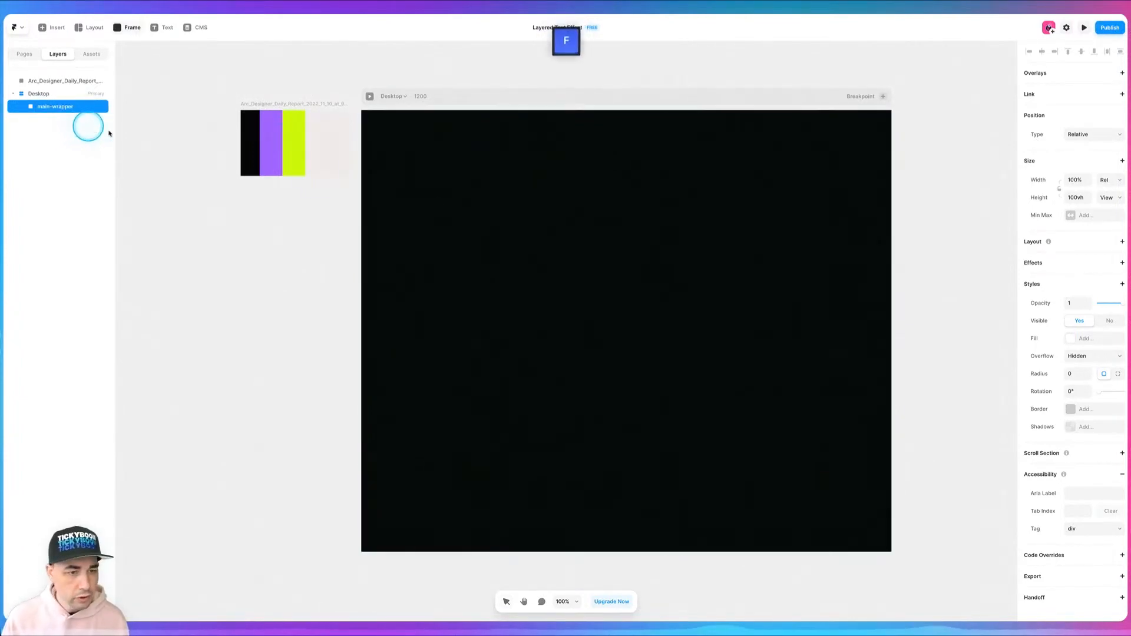
{"action": "left_click_drag", "start_coordinate": [432, 169], "coordinate": [810, 387]}
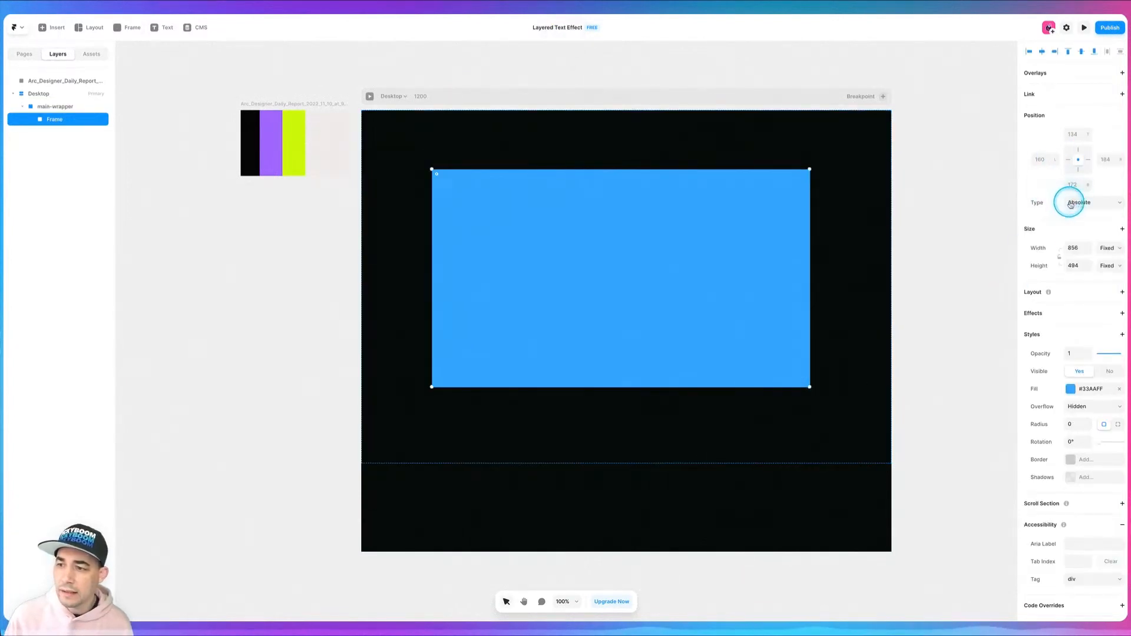
{"action": "left_click", "coordinate": [1079, 203]}
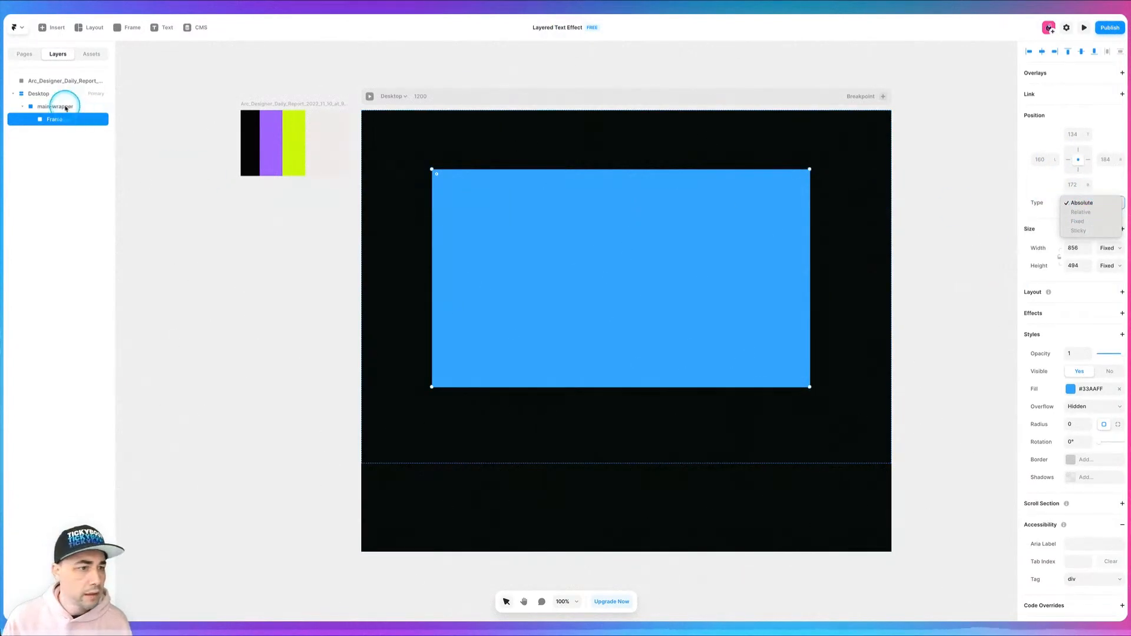
{"action": "left_click", "coordinate": [66, 108]}
{"action": "left_click", "coordinate": [66, 107]}
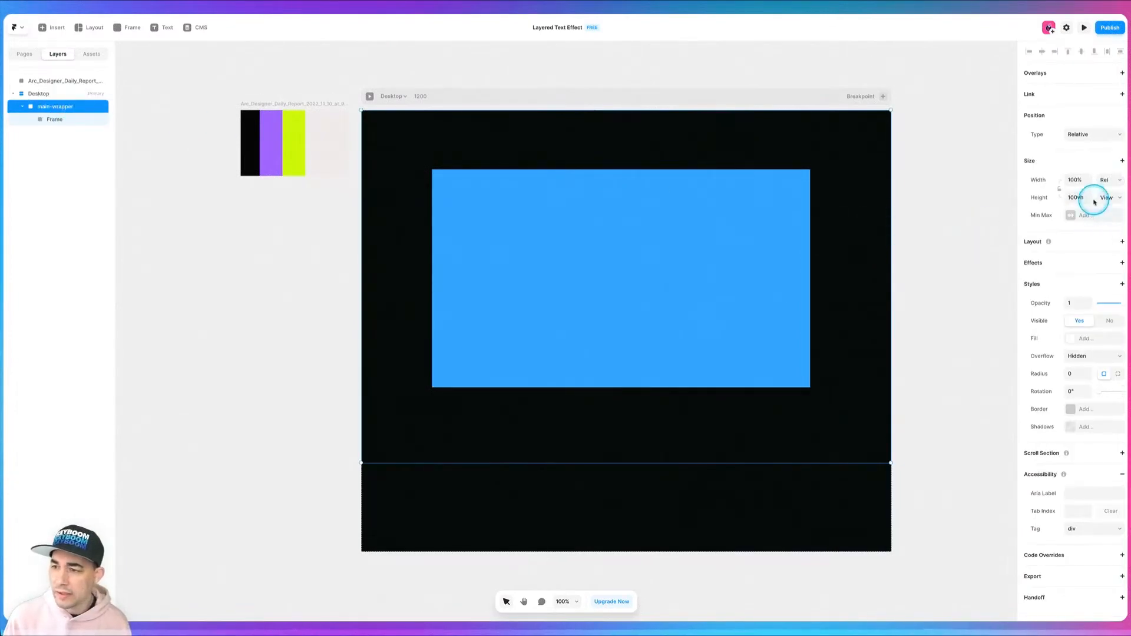
{"action": "left_click", "coordinate": [59, 118]}
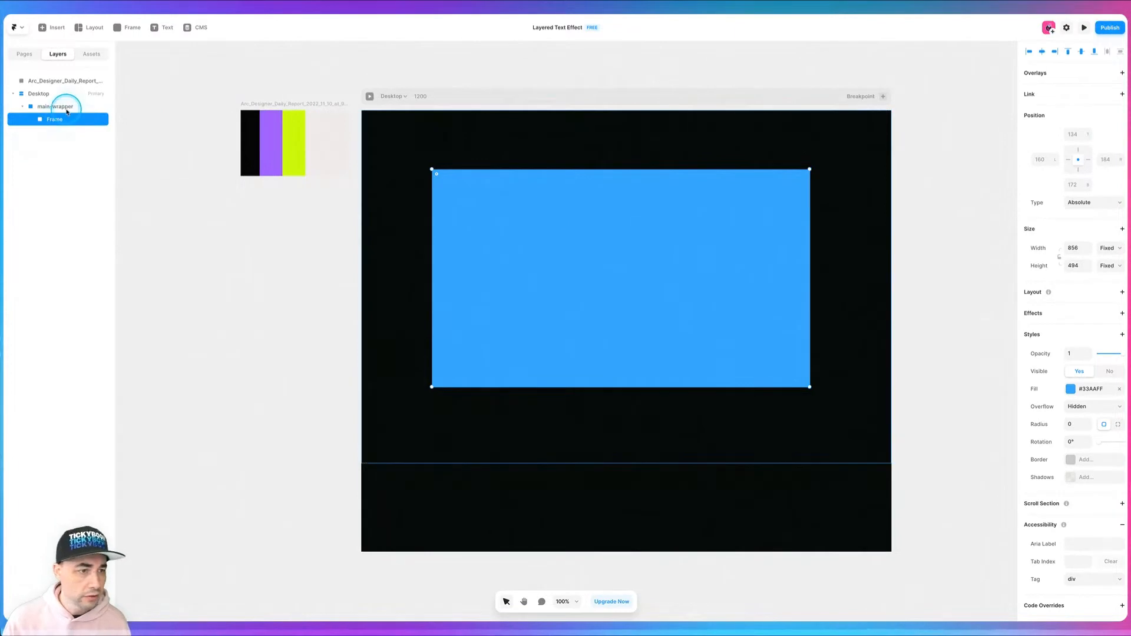
{"action": "left_click", "coordinate": [56, 107]}
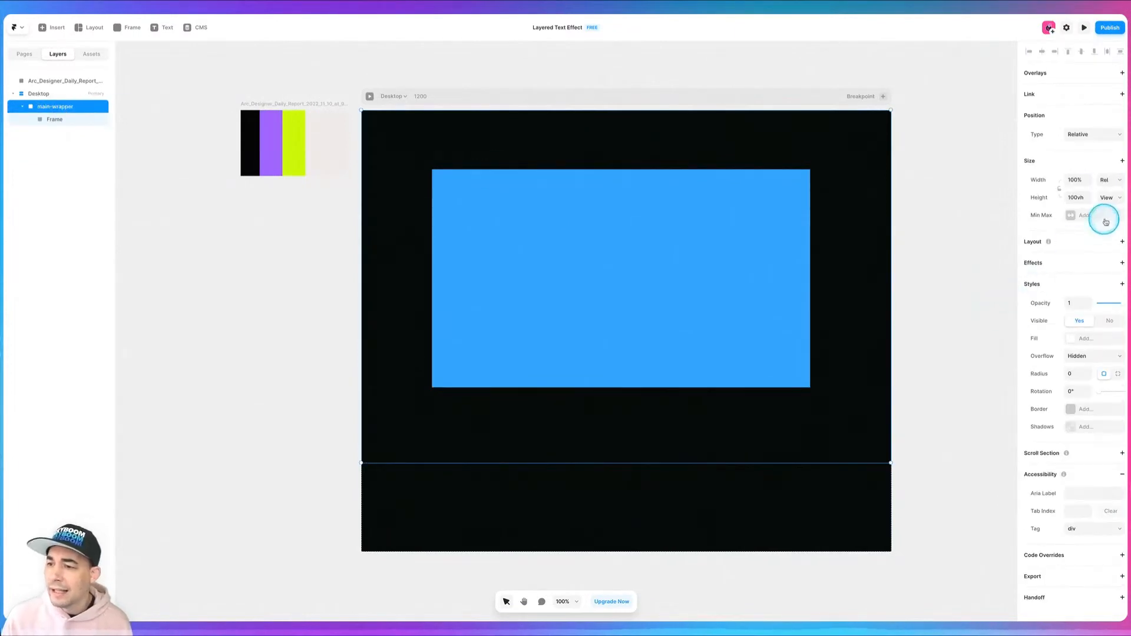
{"action": "left_click", "coordinate": [1122, 242]}
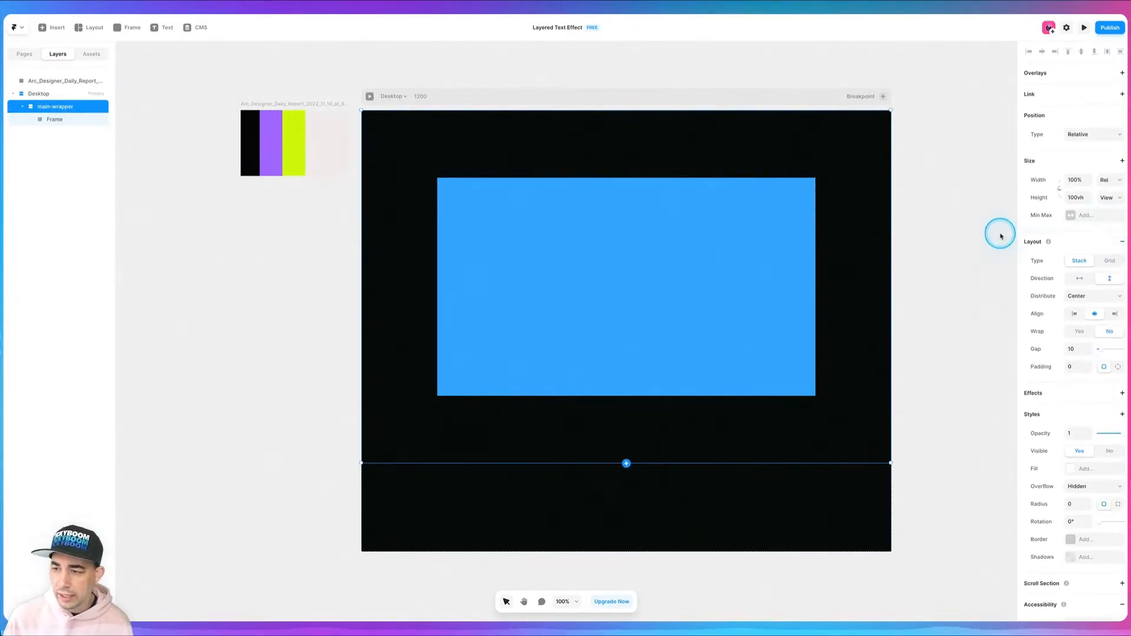
Rename the new frame nested in main-wrapper as text-wrapper.
{"action": "left_click", "coordinate": [59, 120]}
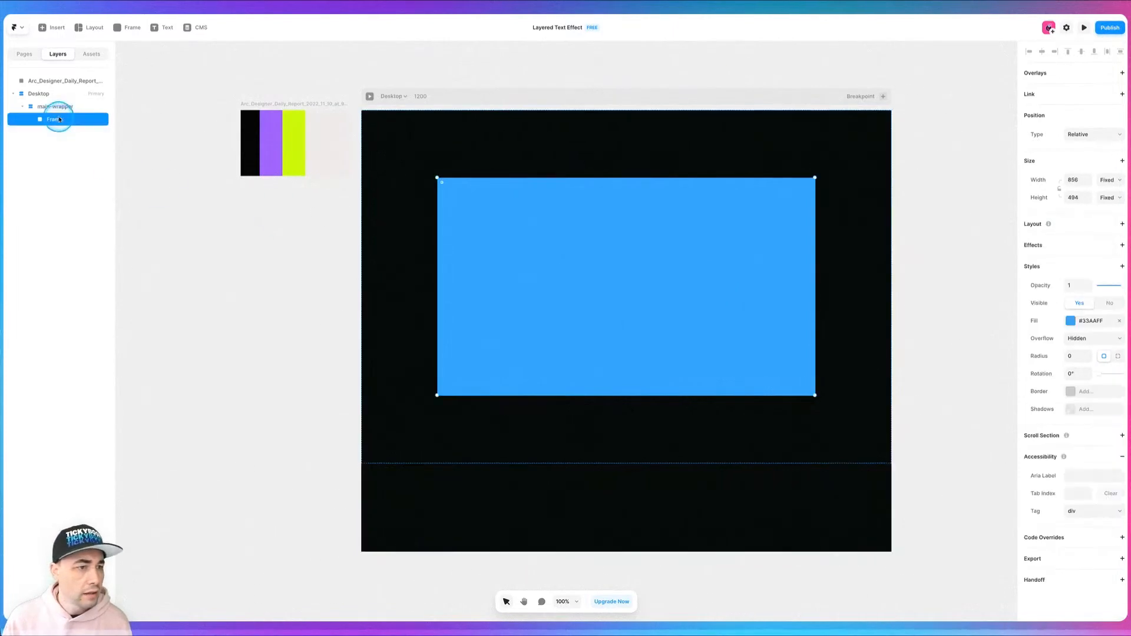
{"action": "left_click", "coordinate": [618, 219]}
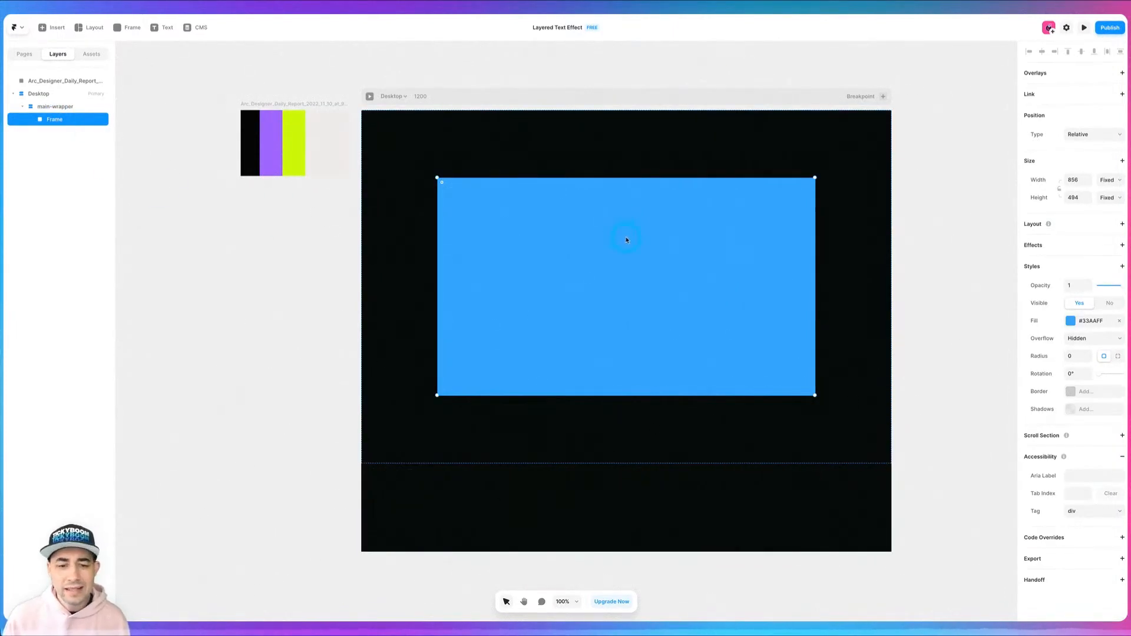
{"action": "double_click", "coordinate": [59, 119]}
{"action": "type", "text": "tex"}
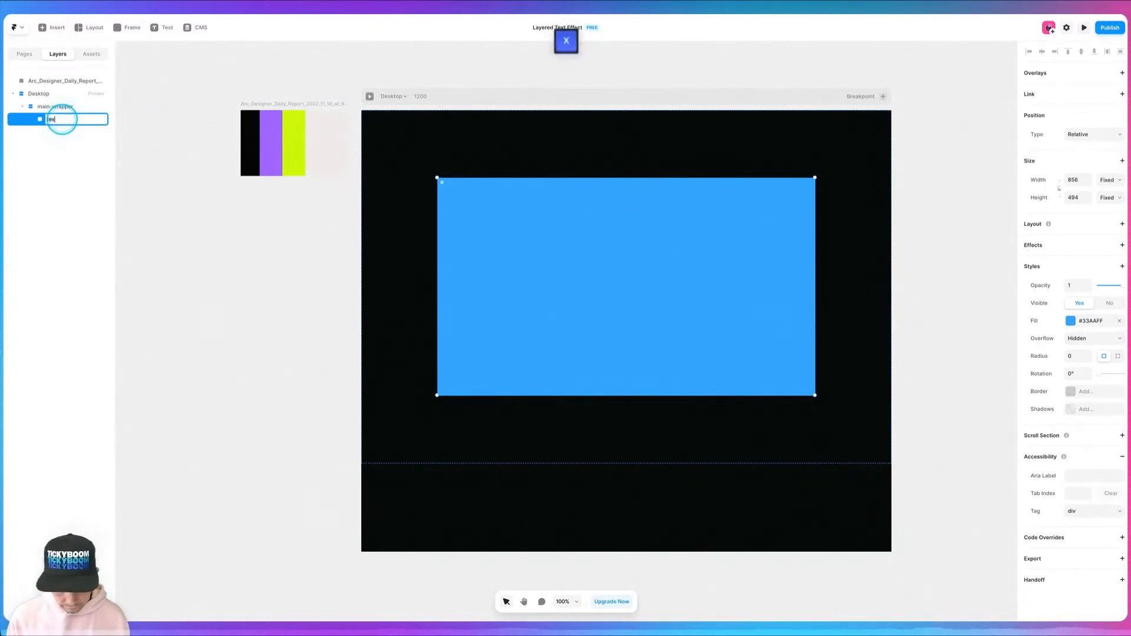
{"action": "type", "text": "t-wrapper"}
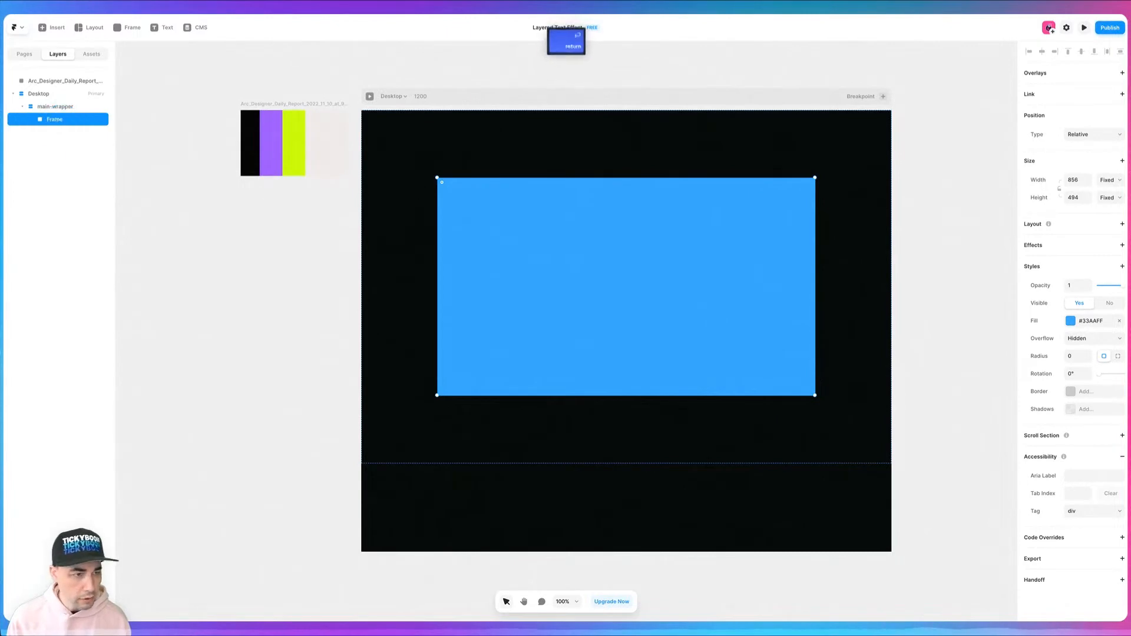
{"action": "key", "text": "Return"}
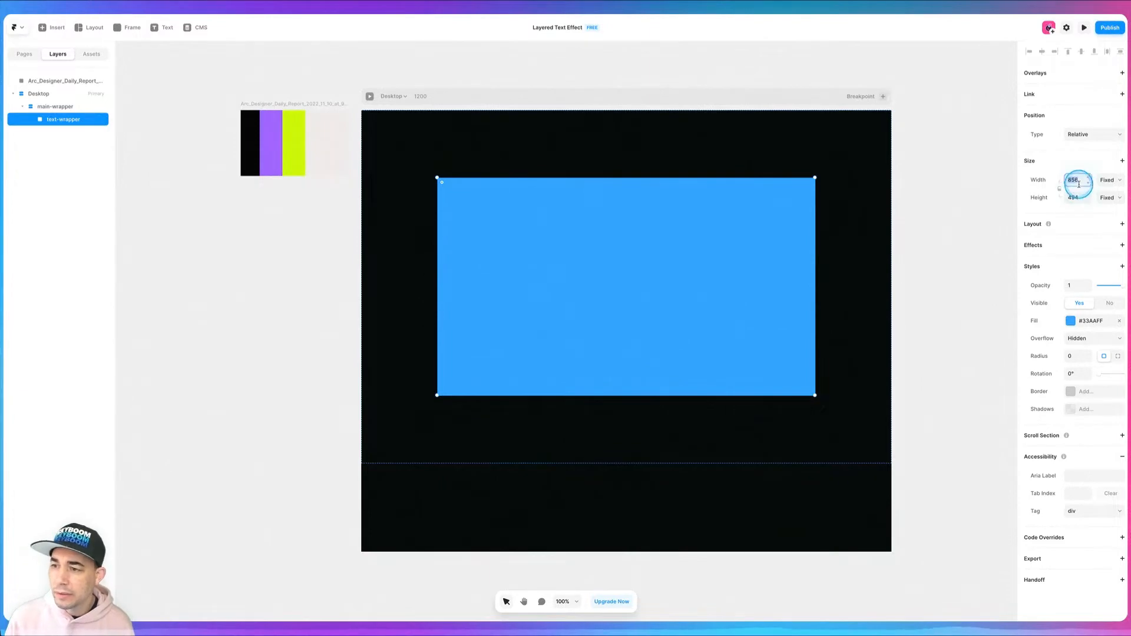
Set text-wrapper's width to 100% and height to 100vh, and remove its fill.
{"action": "type", "text": "100%"}
{"action": "key", "text": "Return"}
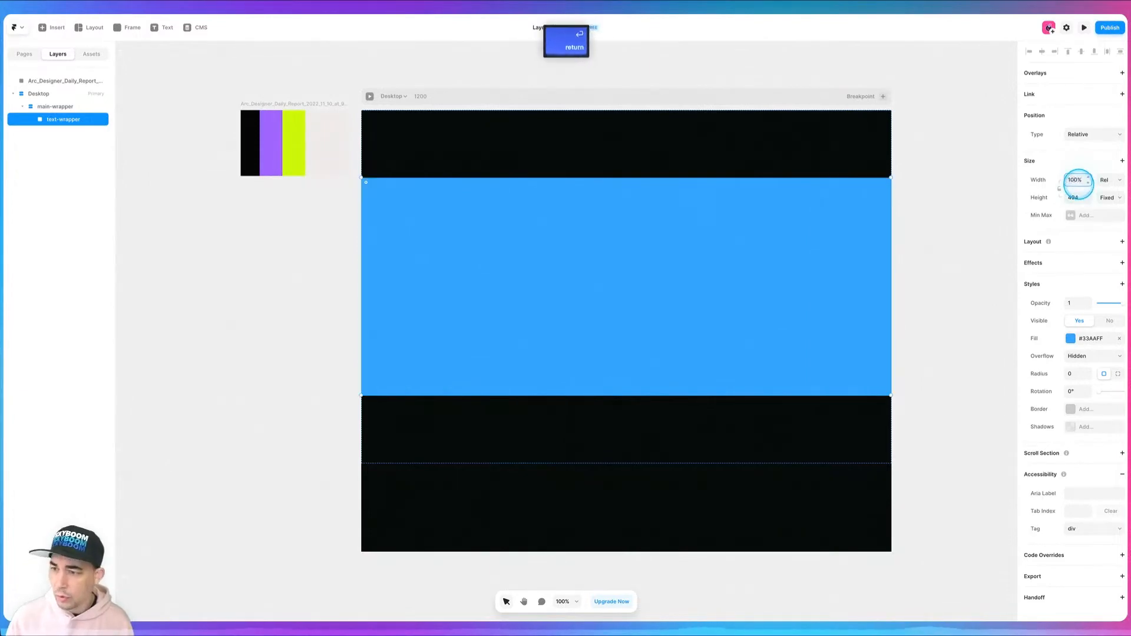
{"action": "left_click", "coordinate": [1075, 198]}
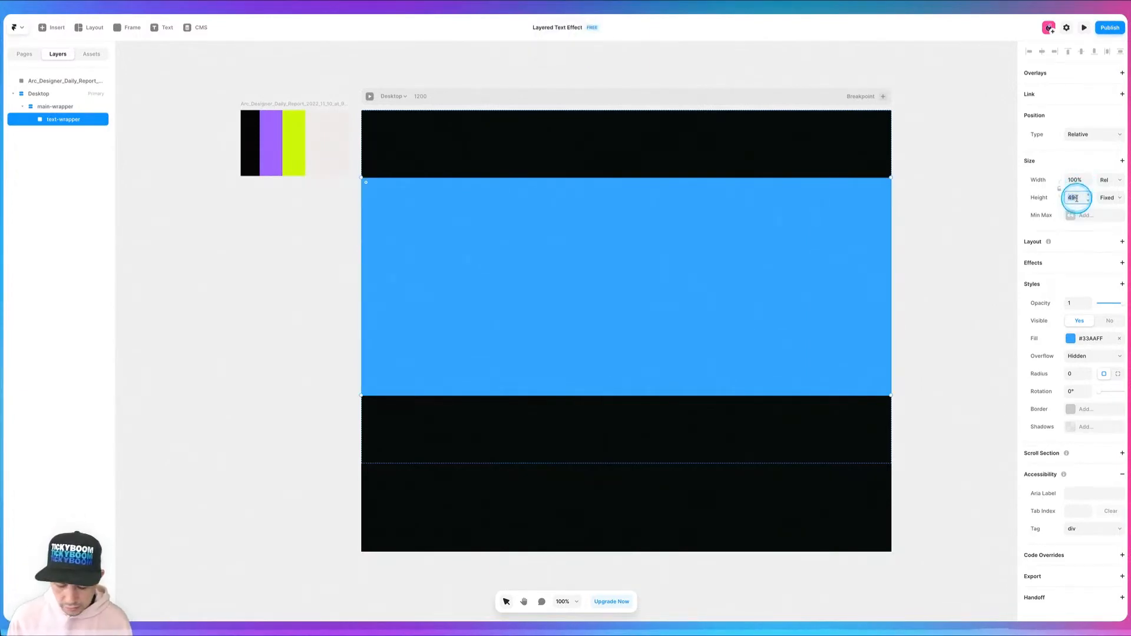
{"action": "type", "text": "100"}
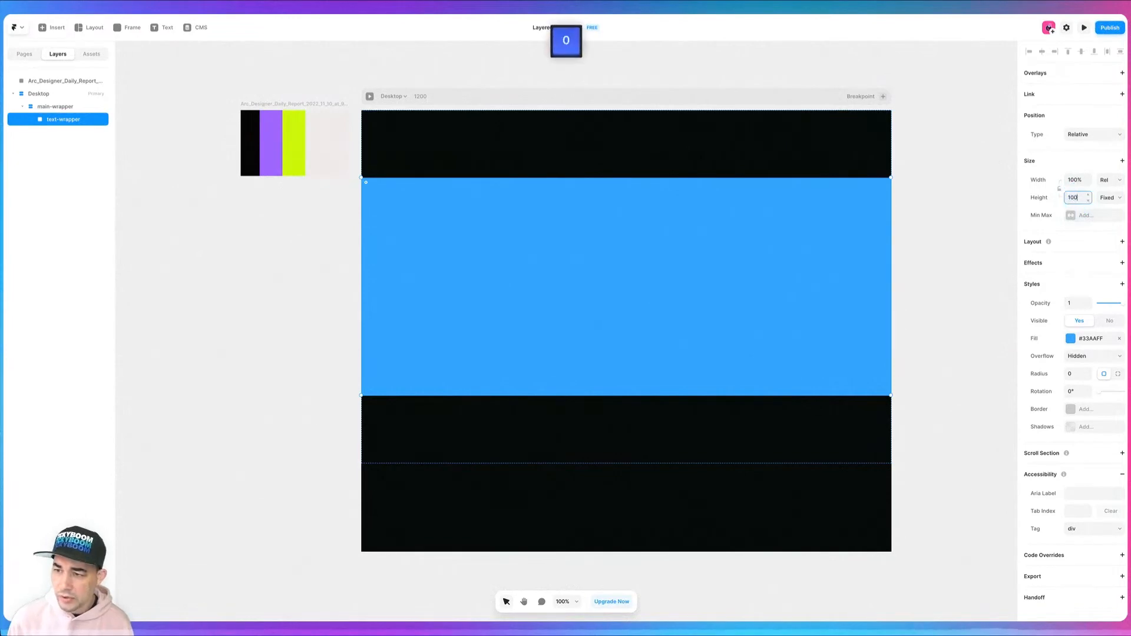
{"action": "type", "text": "vh"}
{"action": "key", "text": "Return"}
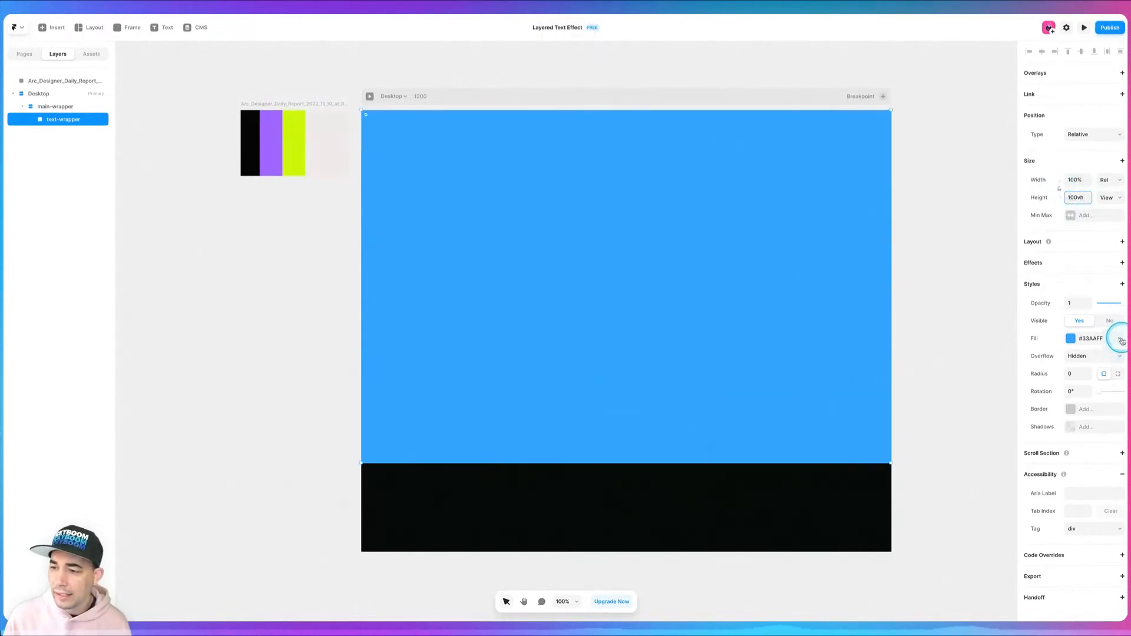
{"action": "left_click", "coordinate": [1120, 339]}
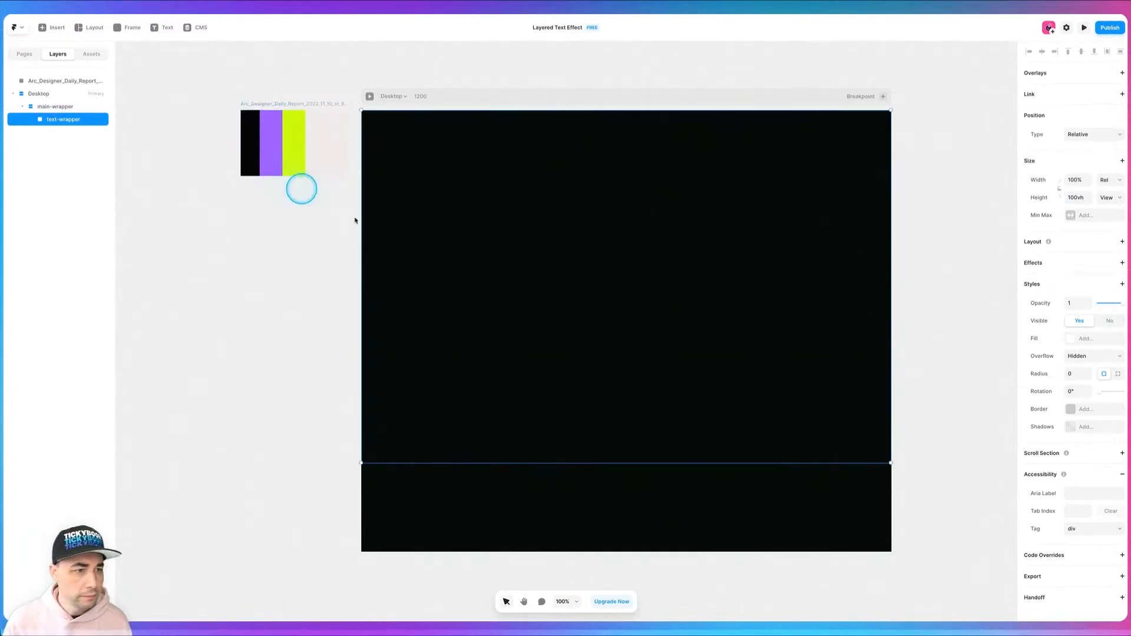
Draw a frame about 503 by 373 inside text-wrapper and add a stack layout to text-wrapper.
{"action": "key", "text": "f"}
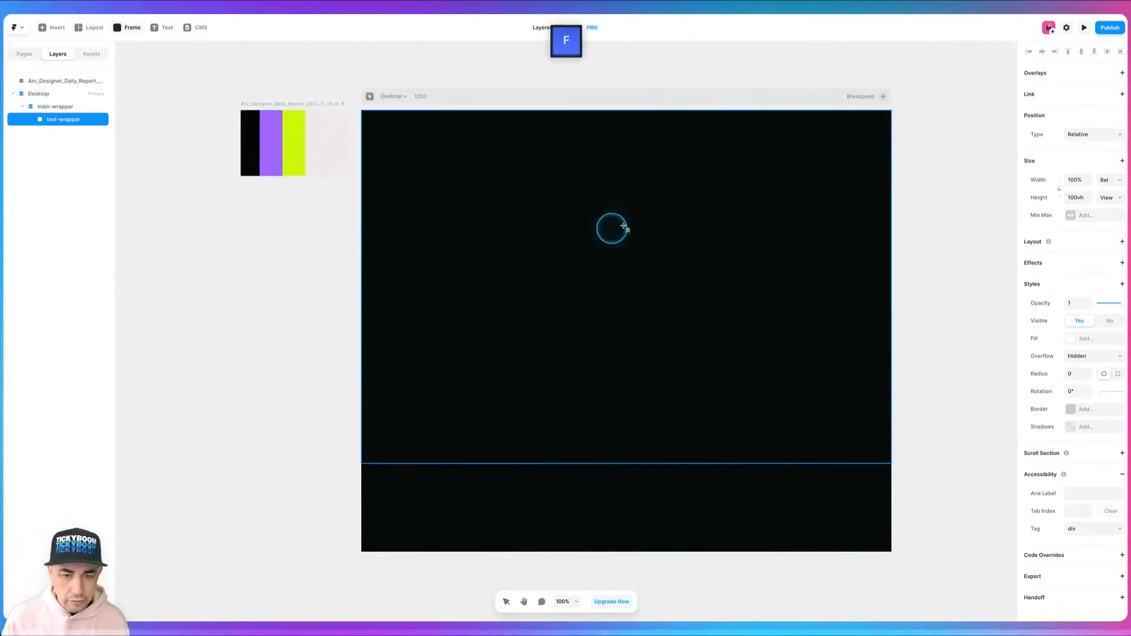
{"action": "left_click_drag", "start_coordinate": [551, 190], "coordinate": [773, 356]}
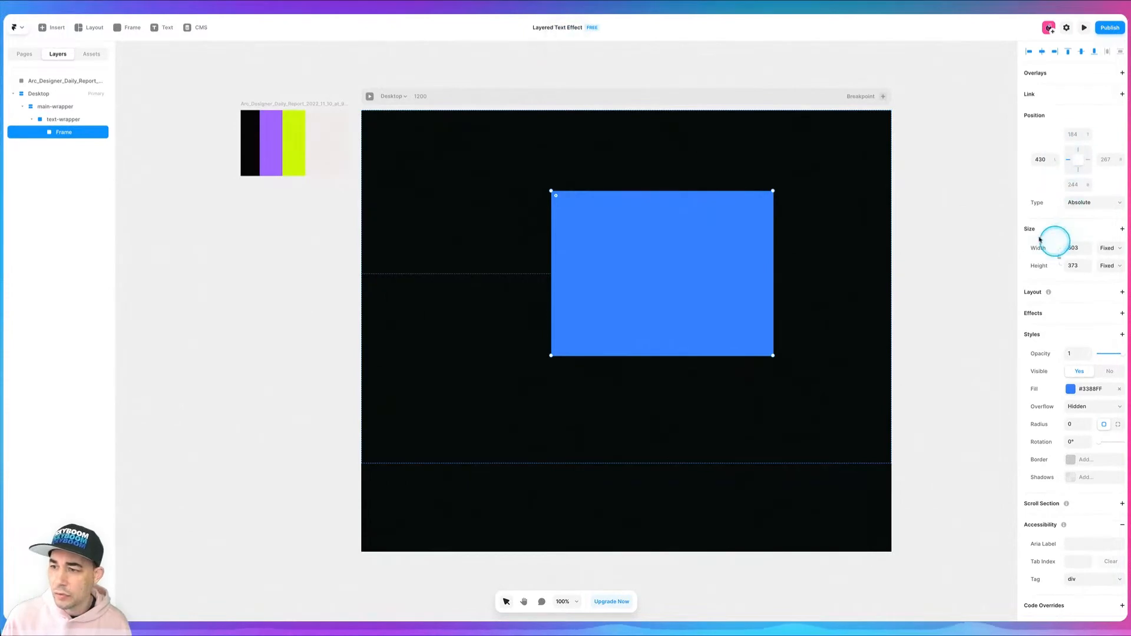
{"action": "left_click", "coordinate": [63, 119]}
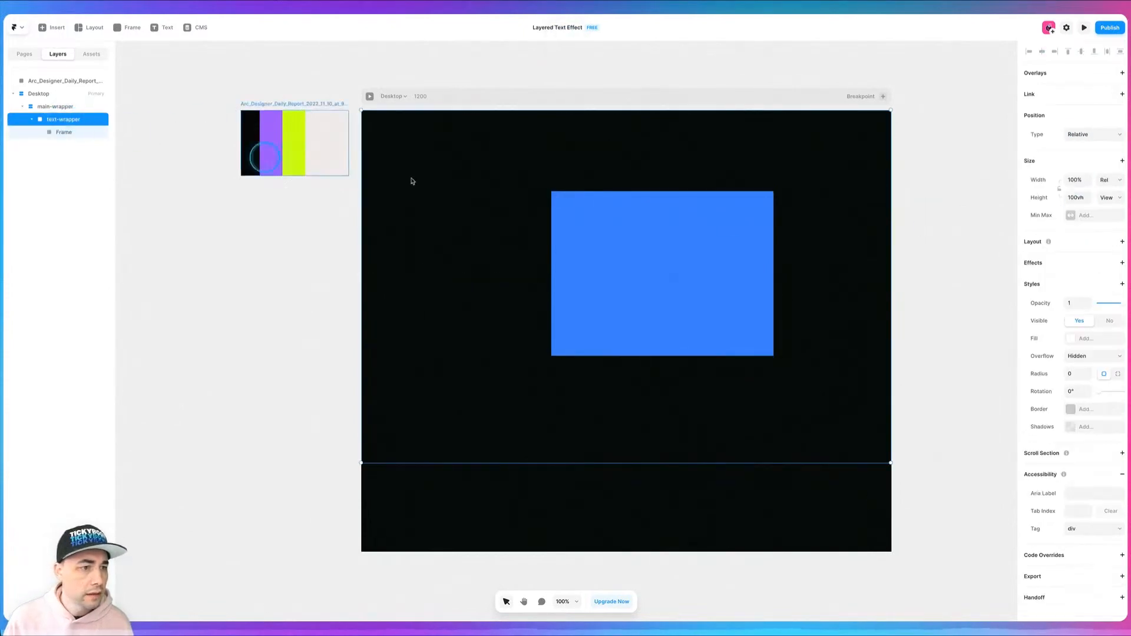
{"action": "left_click", "coordinate": [1122, 243]}
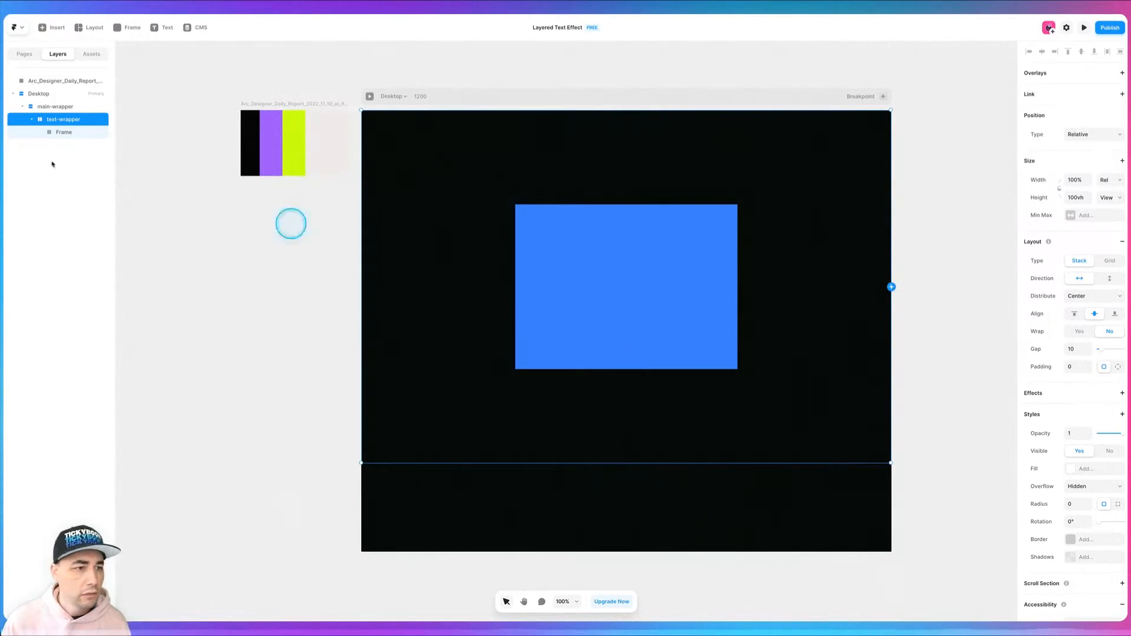
Remove the fill of the innermost frame nested in text-wrapper.
{"action": "left_click", "coordinate": [61, 132]}
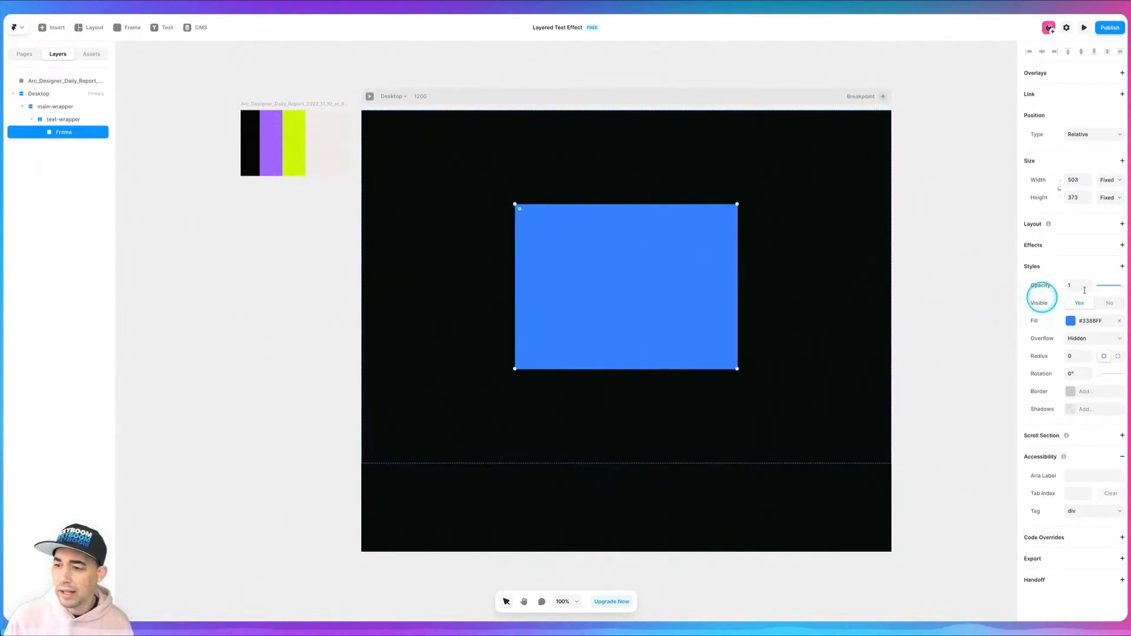
{"action": "left_click", "coordinate": [1073, 180]}
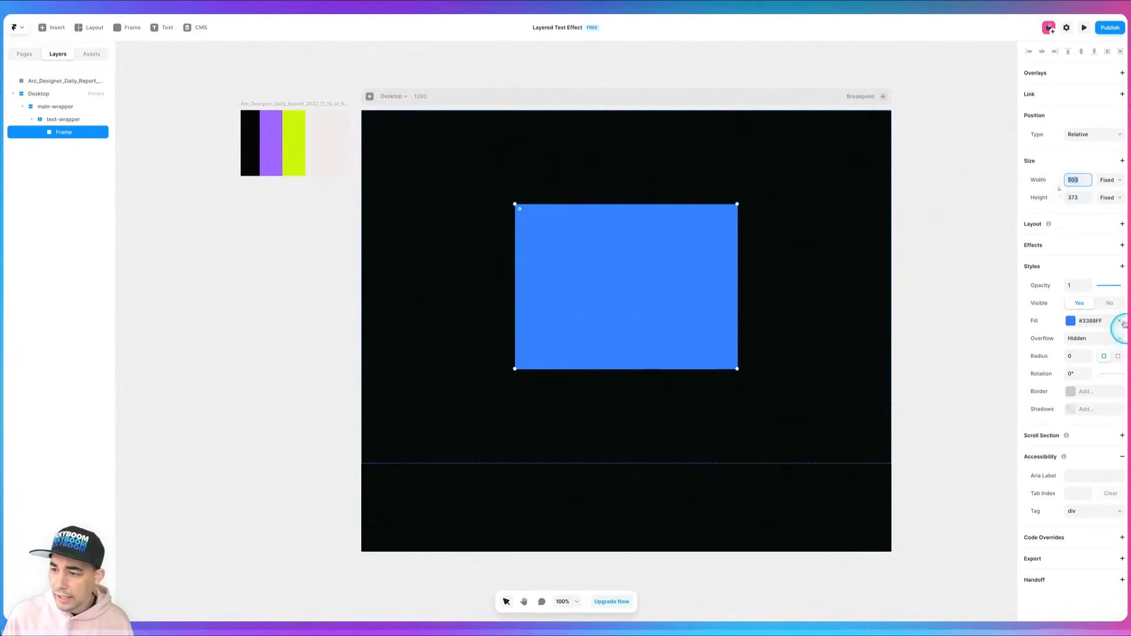
{"action": "left_click", "coordinate": [1121, 322]}
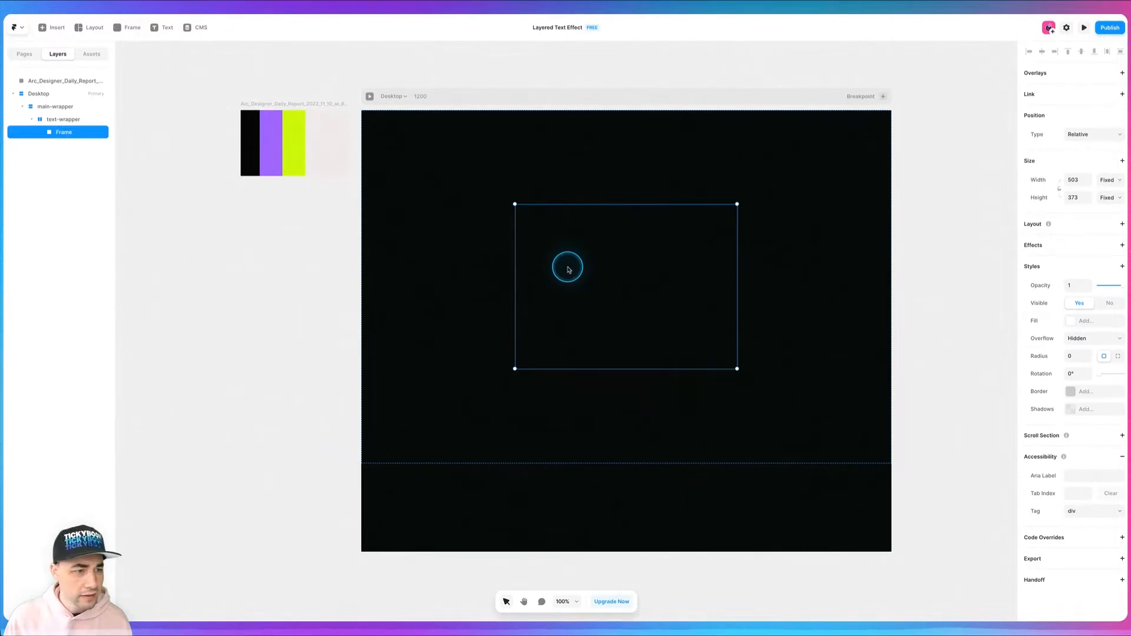
Add the text "hello" inside the innermost frame, about 126 from its left edge and 138 from its top.
{"action": "key", "text": "t"}
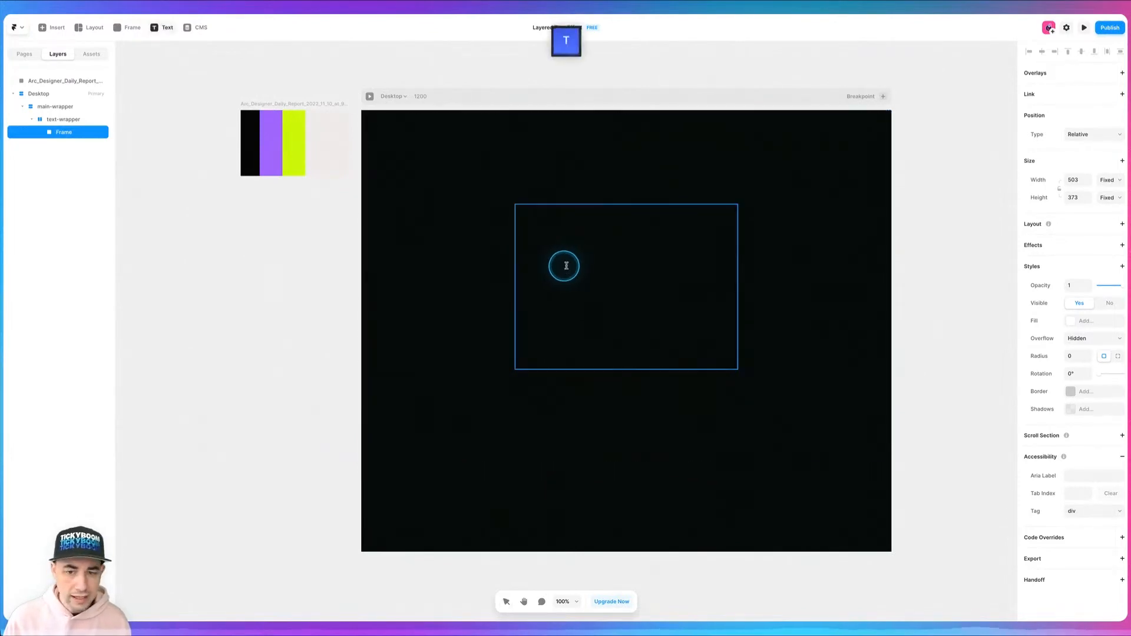
{"action": "left_click", "coordinate": [590, 286]}
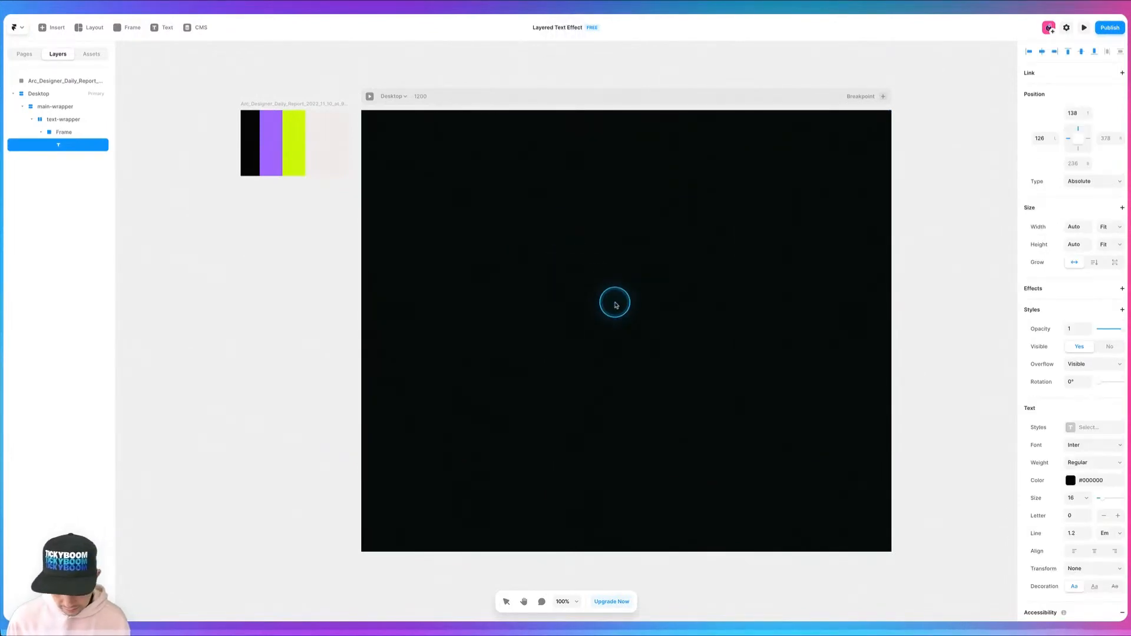
{"action": "type", "text": "hello"}
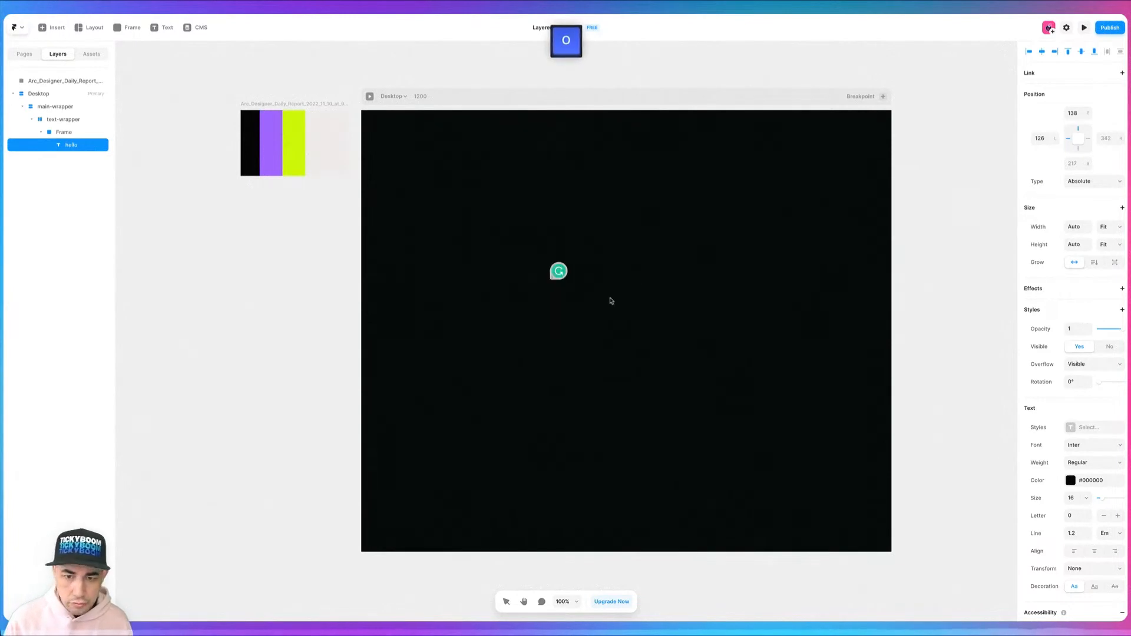
{"action": "left_click", "coordinate": [70, 147]}
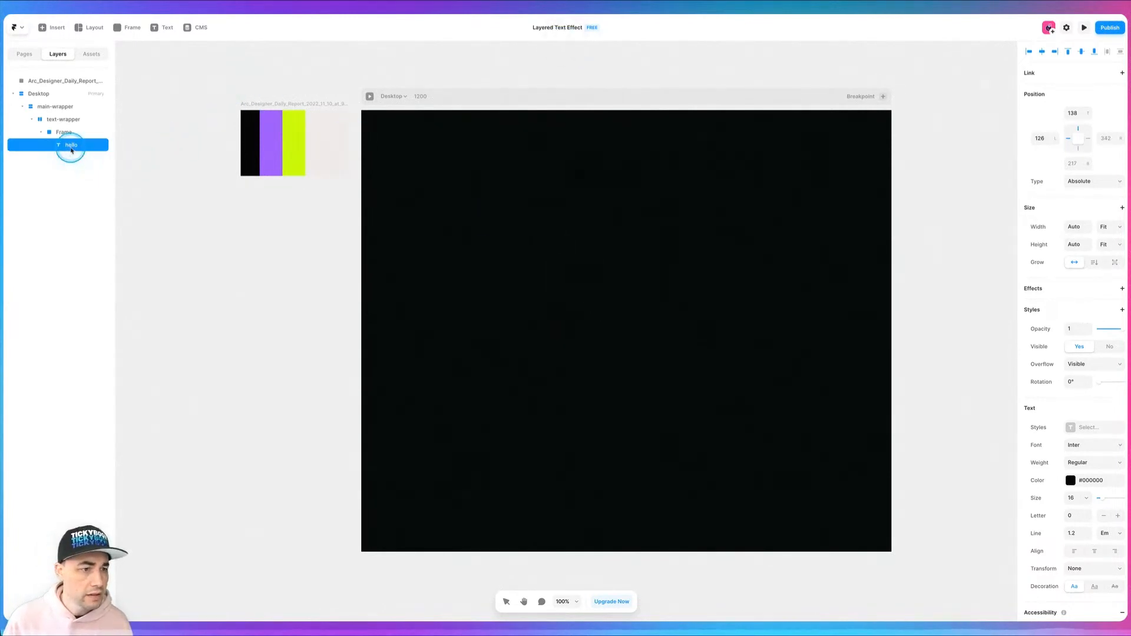
Apply the Title text style to the "hello" text and colour it #E9E8EA, sampled from the palette image's lightest swatch.
{"action": "left_click", "coordinate": [1073, 428]}
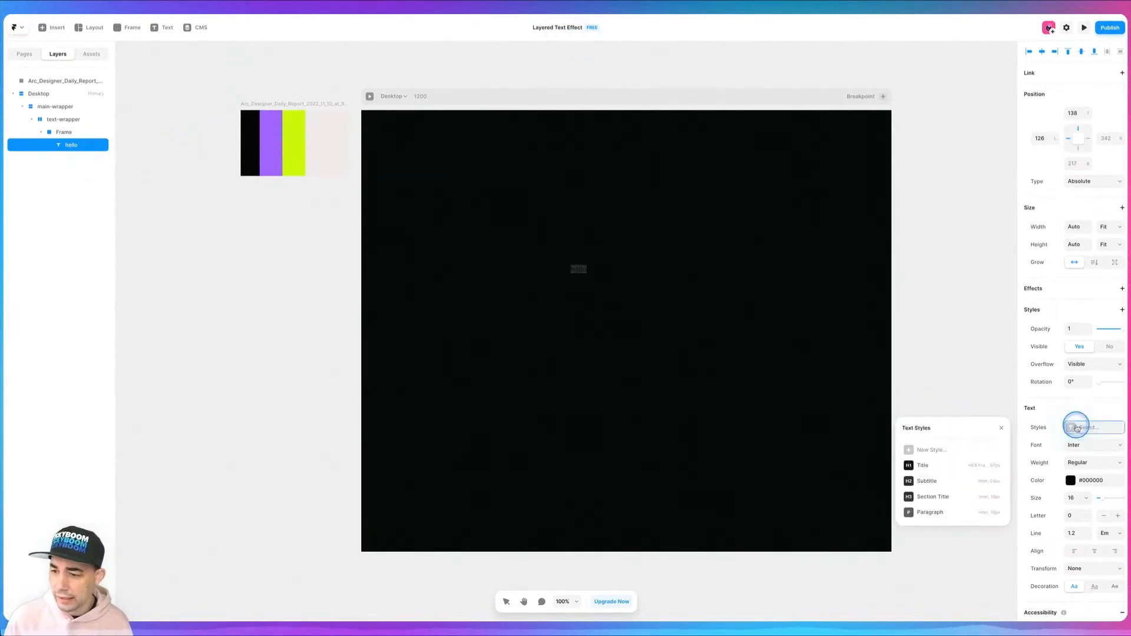
{"action": "left_click", "coordinate": [924, 465]}
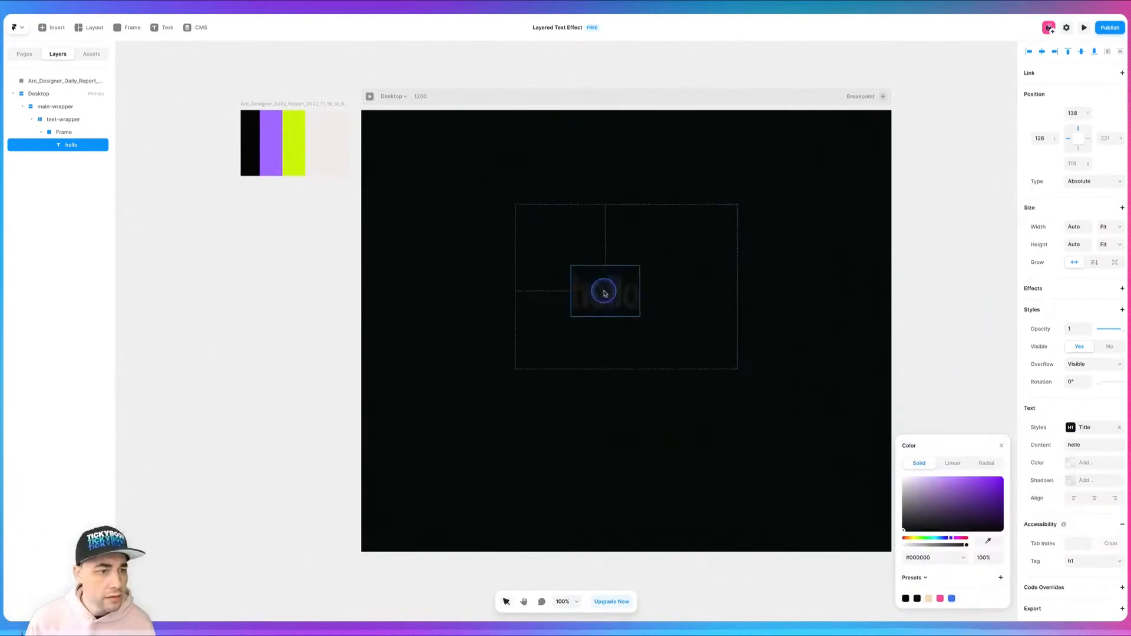
{"action": "double_click", "coordinate": [606, 290]}
{"action": "left_click", "coordinate": [1071, 446]}
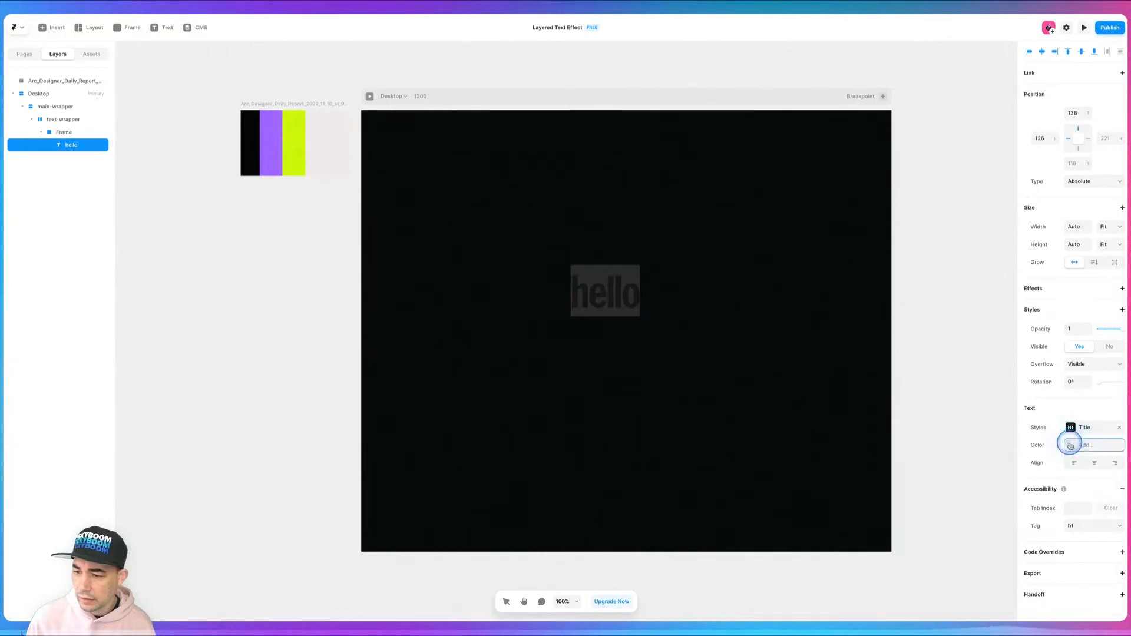
{"action": "left_click", "coordinate": [1071, 449]}
{"action": "left_click", "coordinate": [988, 541]}
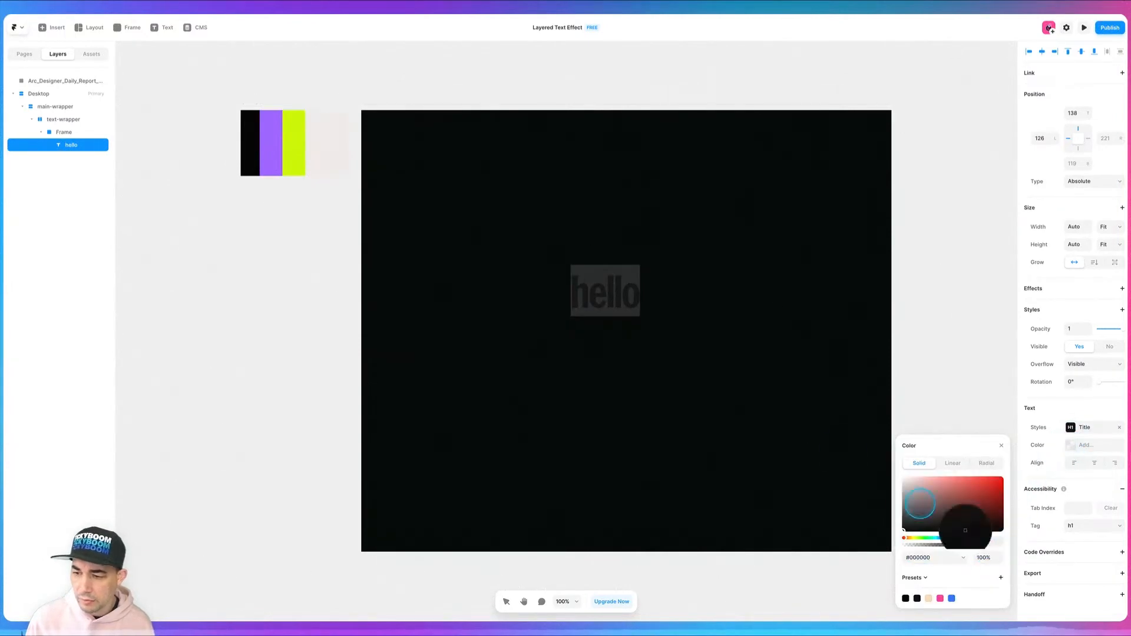
{"action": "left_click", "coordinate": [336, 129]}
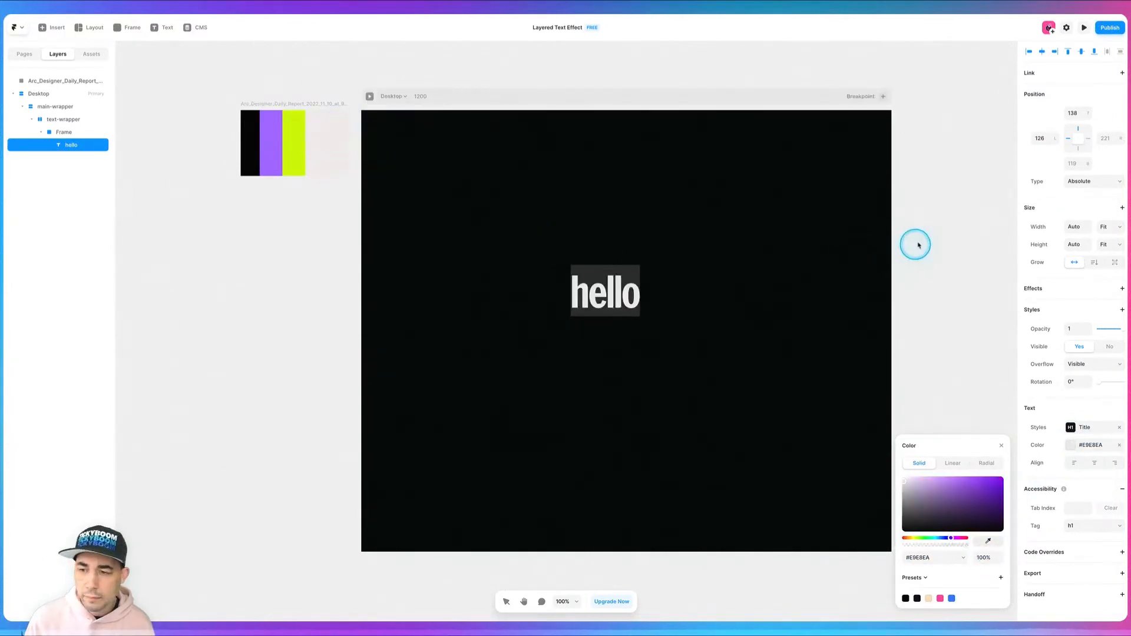
{"action": "left_click", "coordinate": [935, 312]}
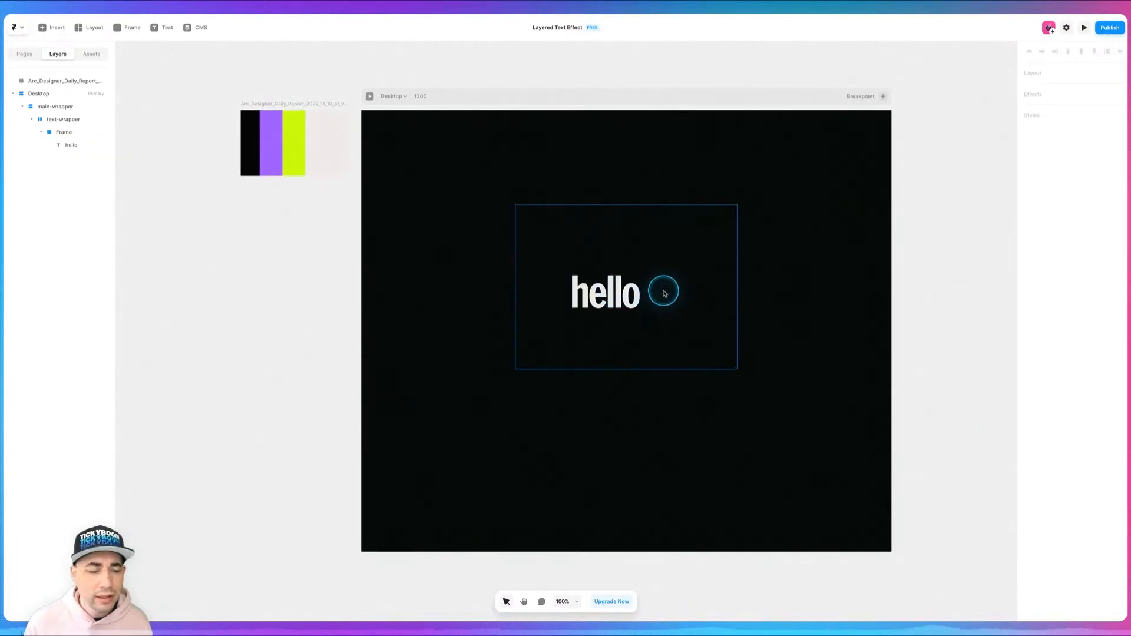
Rename the frame containing the "hello" text as text-holder and add a stack layout to it.
{"action": "left_click", "coordinate": [60, 132]}
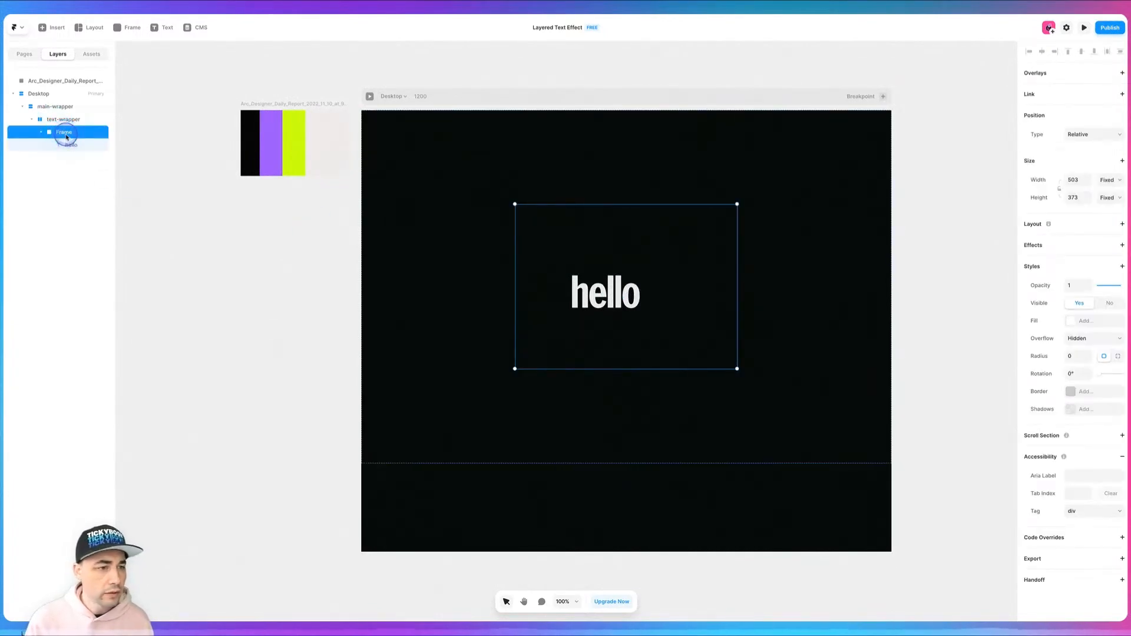
{"action": "double_click", "coordinate": [66, 135]}
{"action": "type", "text": "tex"}
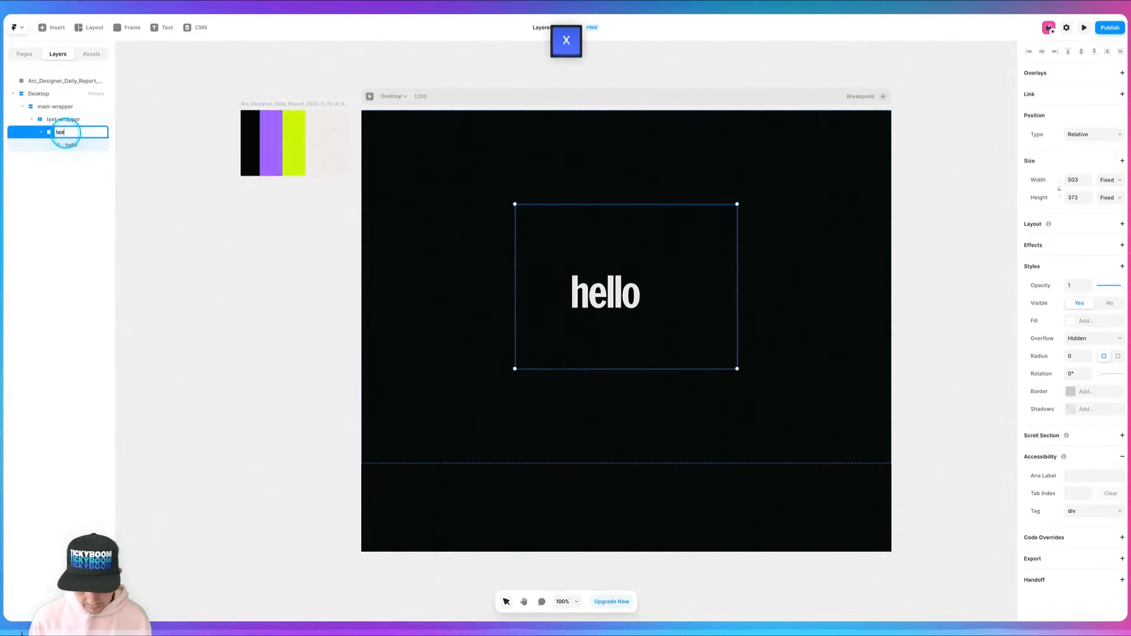
{"action": "type", "text": "t-holder"}
{"action": "key", "text": "Return"}
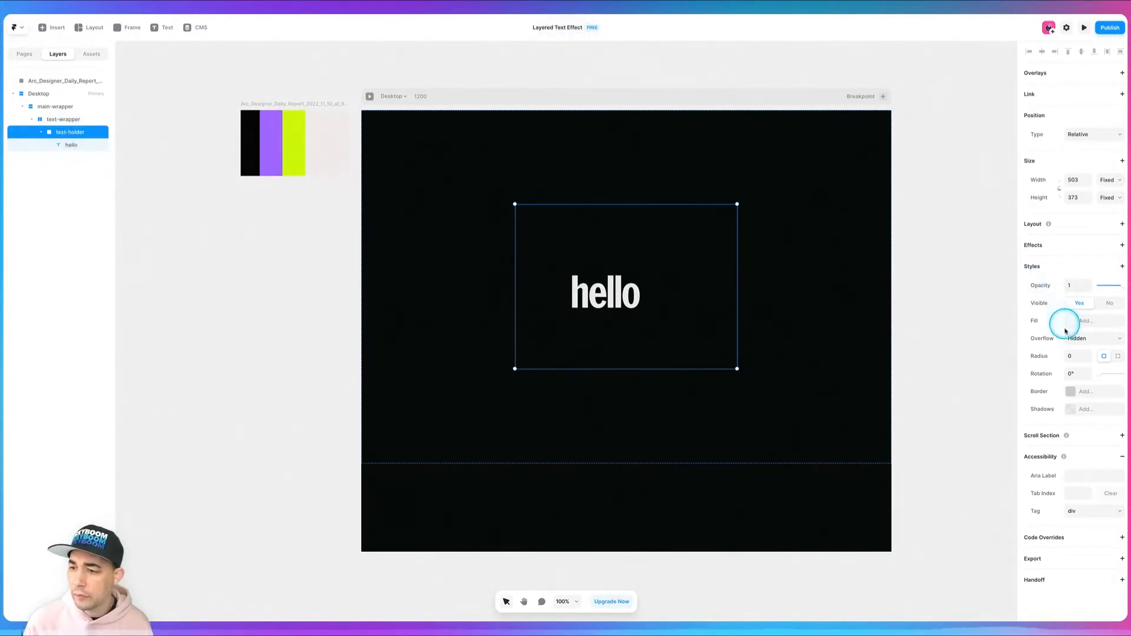
{"action": "left_click", "coordinate": [1122, 224]}
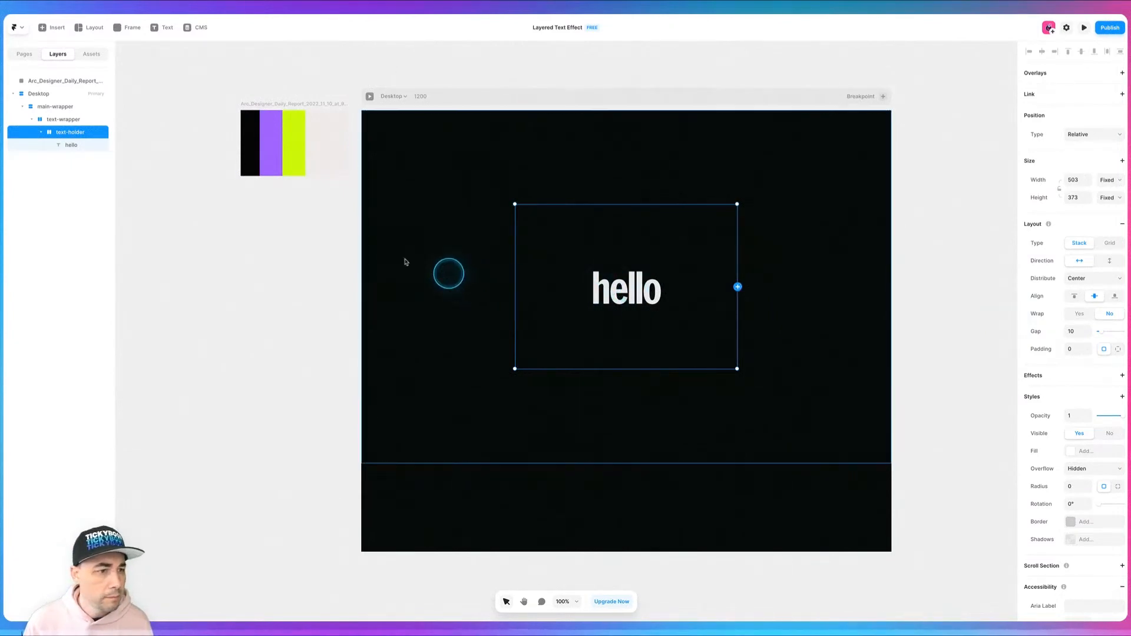
Edit the Title text style of the "hello" text, setting its size to 200 and its transform to Uppercase.
{"action": "left_click", "coordinate": [70, 144]}
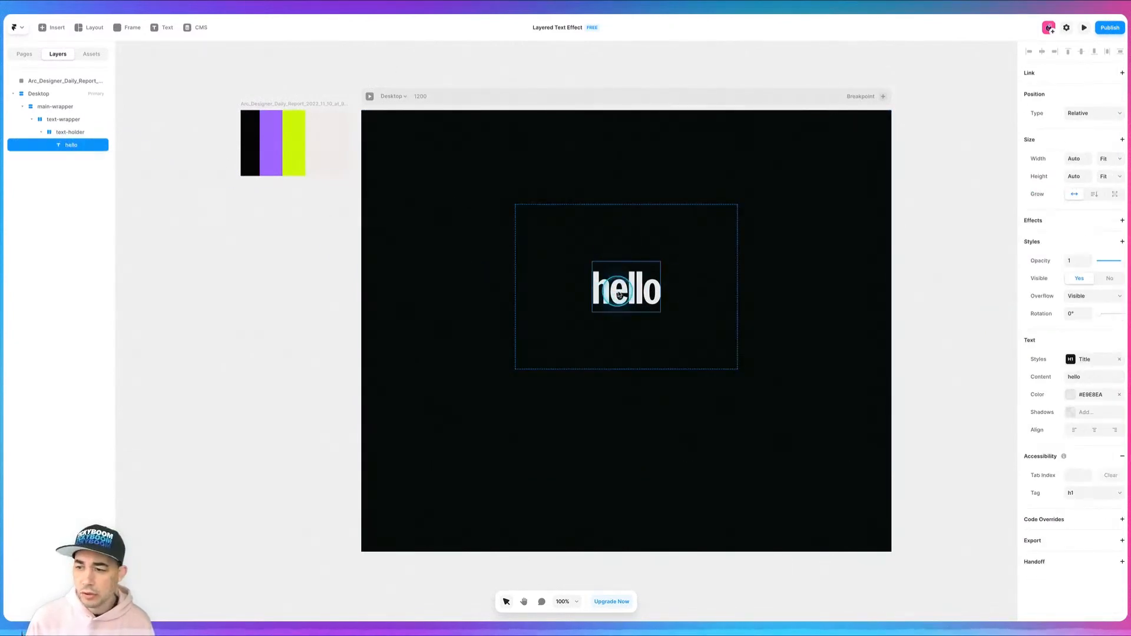
{"action": "left_click", "coordinate": [1084, 359]}
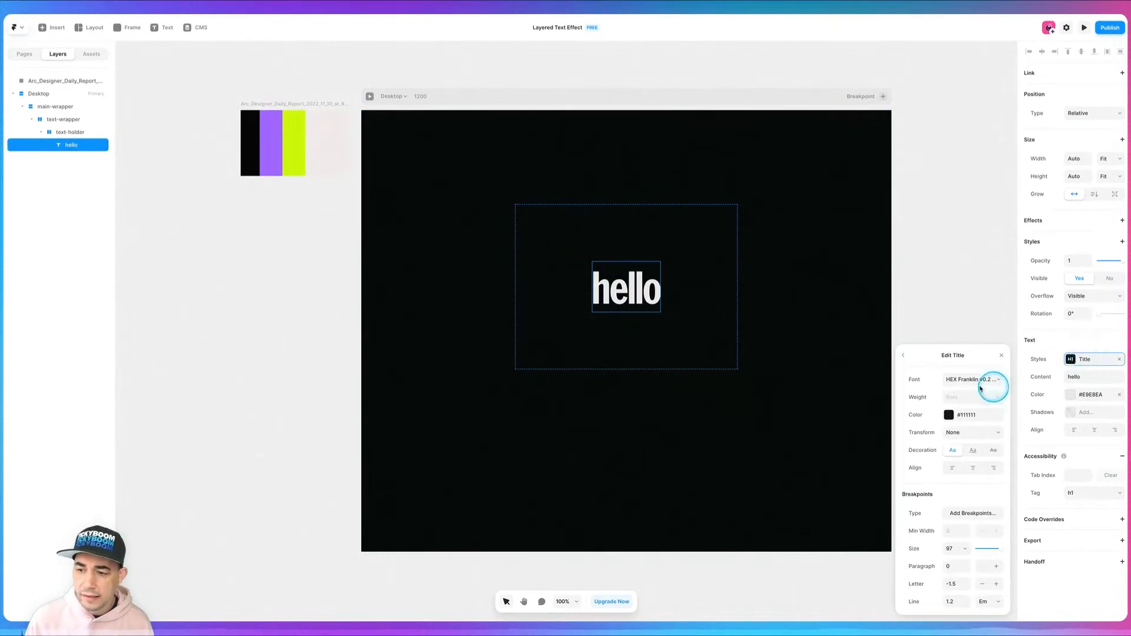
{"action": "left_click", "coordinate": [947, 548]}
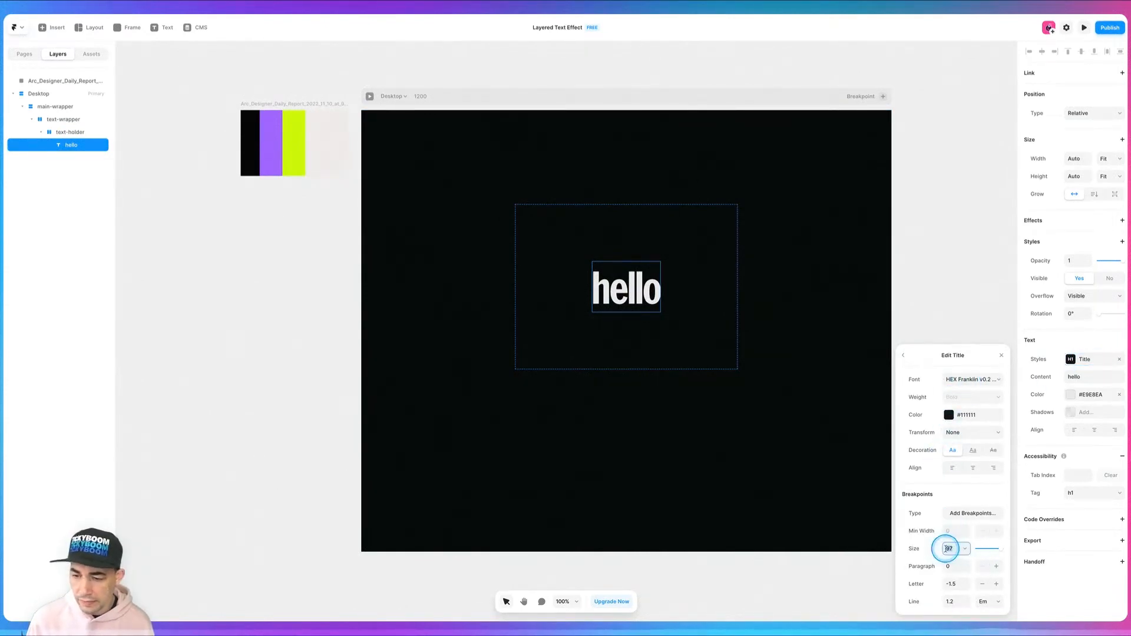
{"action": "type", "text": "200"}
{"action": "key", "text": "Tab"}
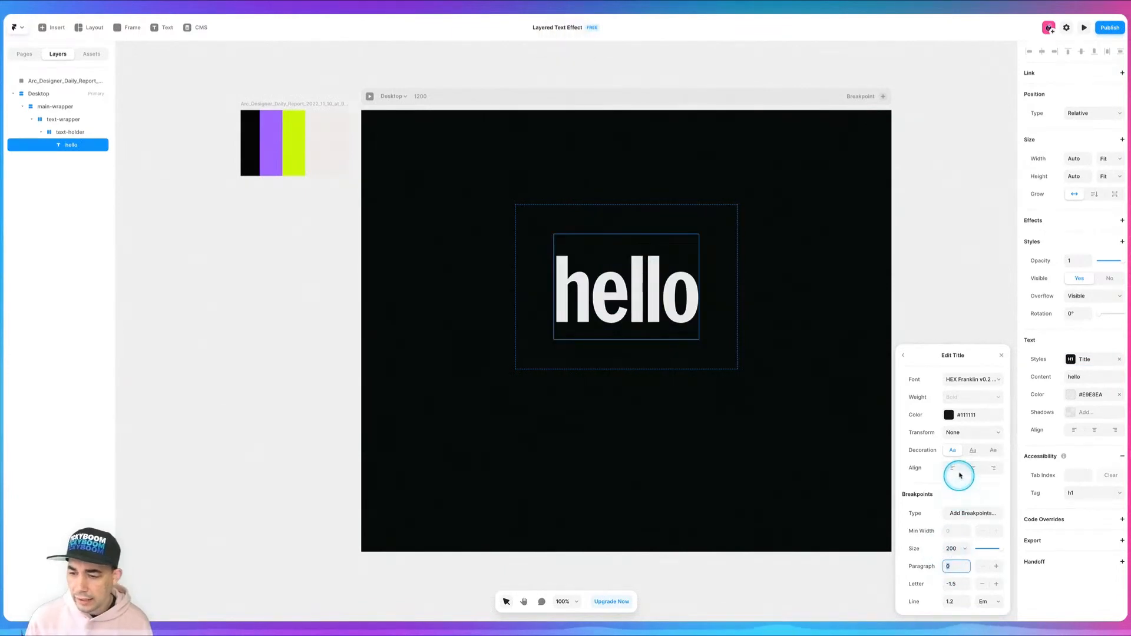
{"action": "left_click", "coordinate": [957, 432]}
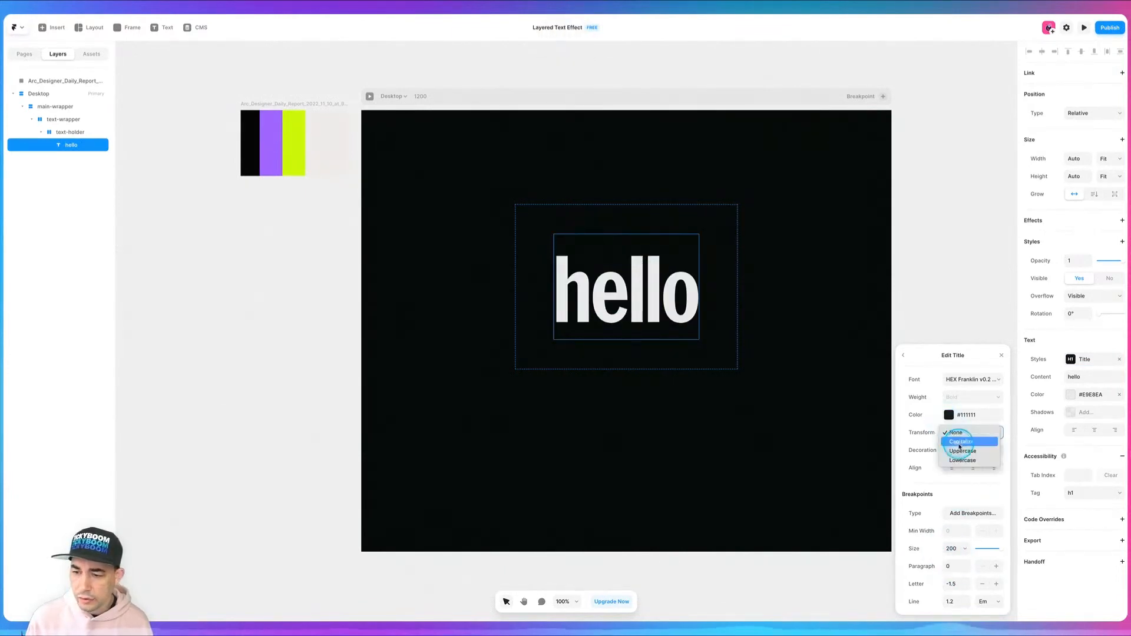
{"action": "left_click", "coordinate": [962, 452]}
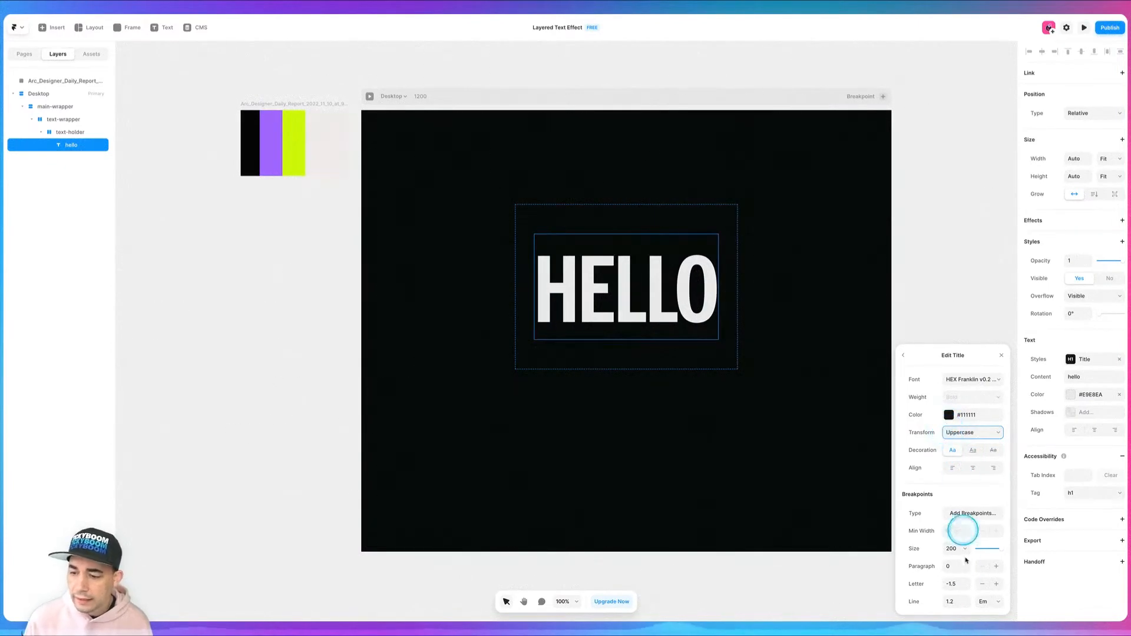
Reduce the Title style's line height to 0.8 em so the text box fits the letters tightly.
{"action": "left_click", "coordinate": [953, 602]}
{"action": "type", "text": "1"}
{"action": "key", "text": "Tab"}
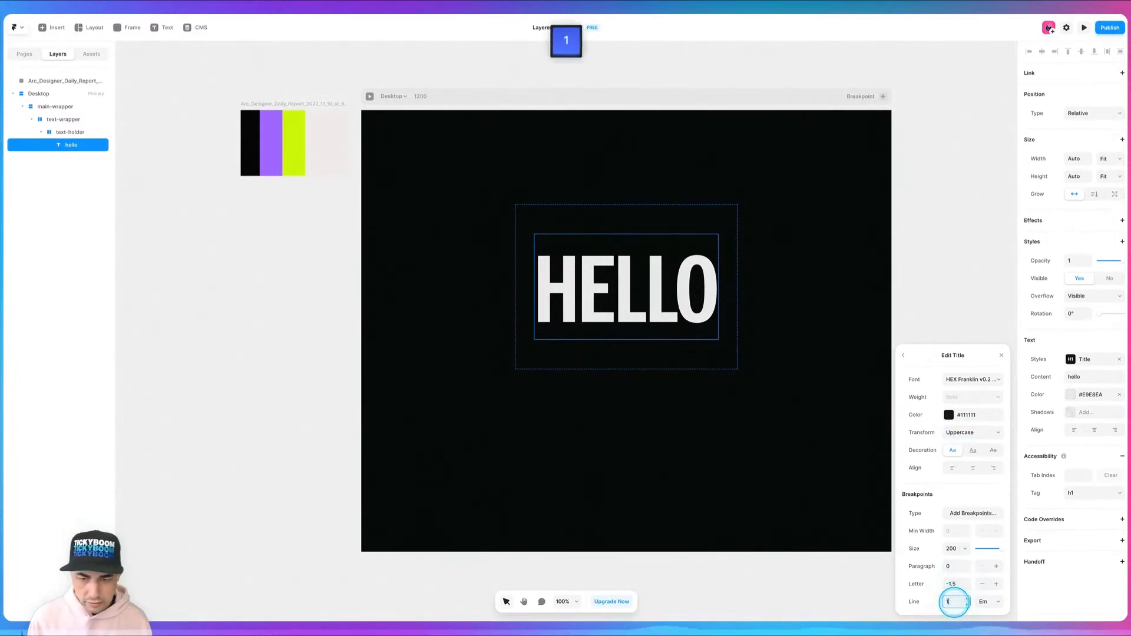
{"action": "left_click", "coordinate": [948, 601]}
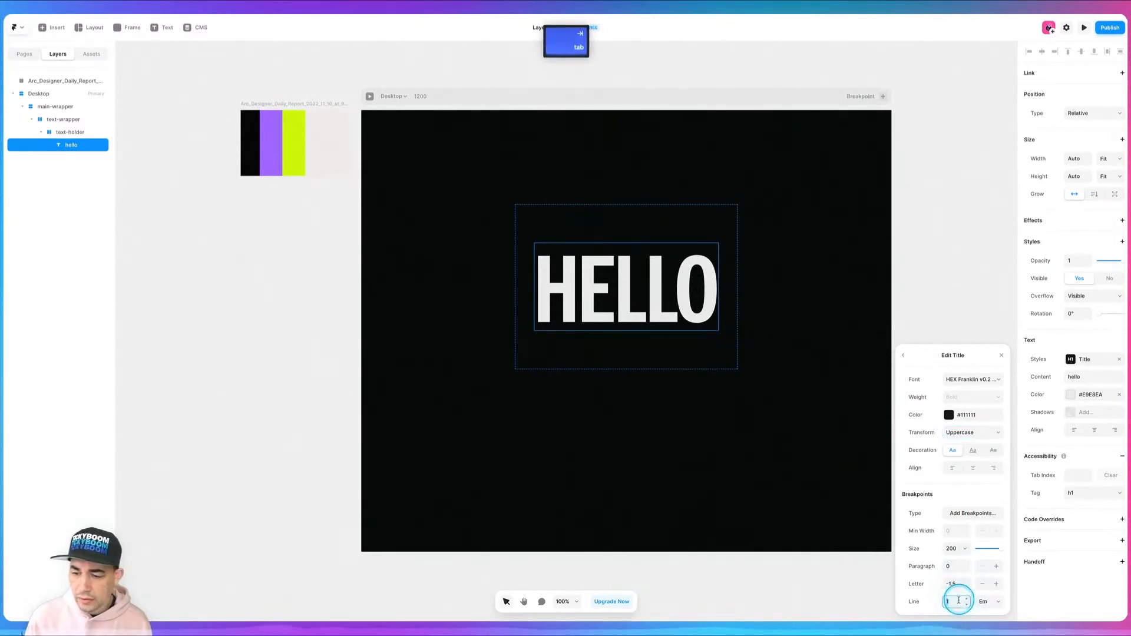
{"action": "key", "text": "Down"}
{"action": "key", "text": "Down"}
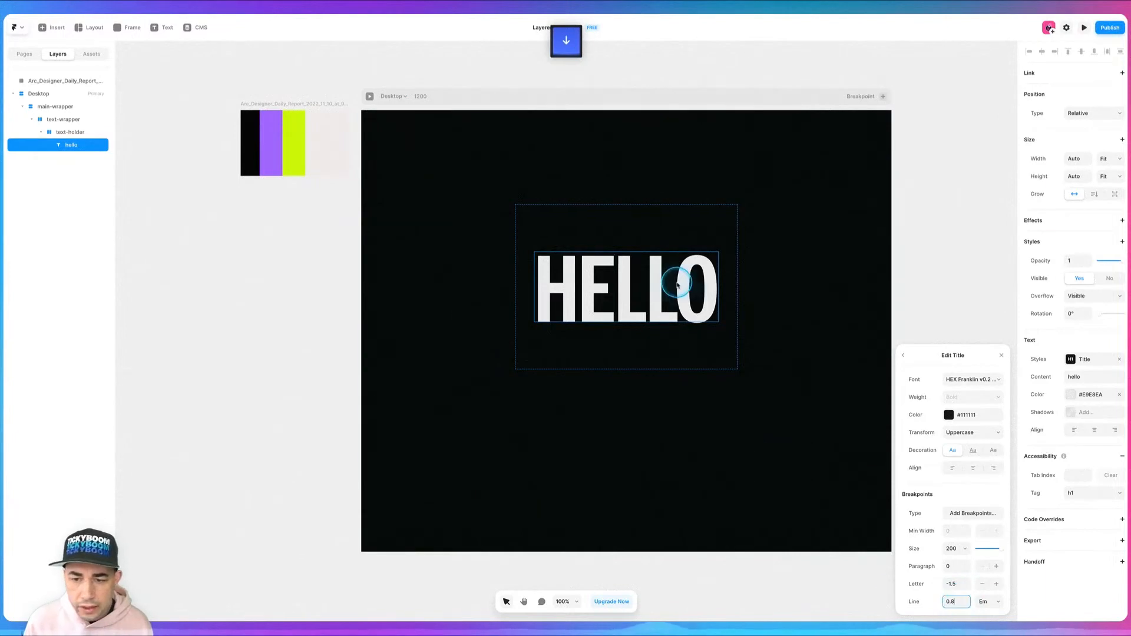
{"action": "key", "text": "Up"}
{"action": "key", "text": "Down"}
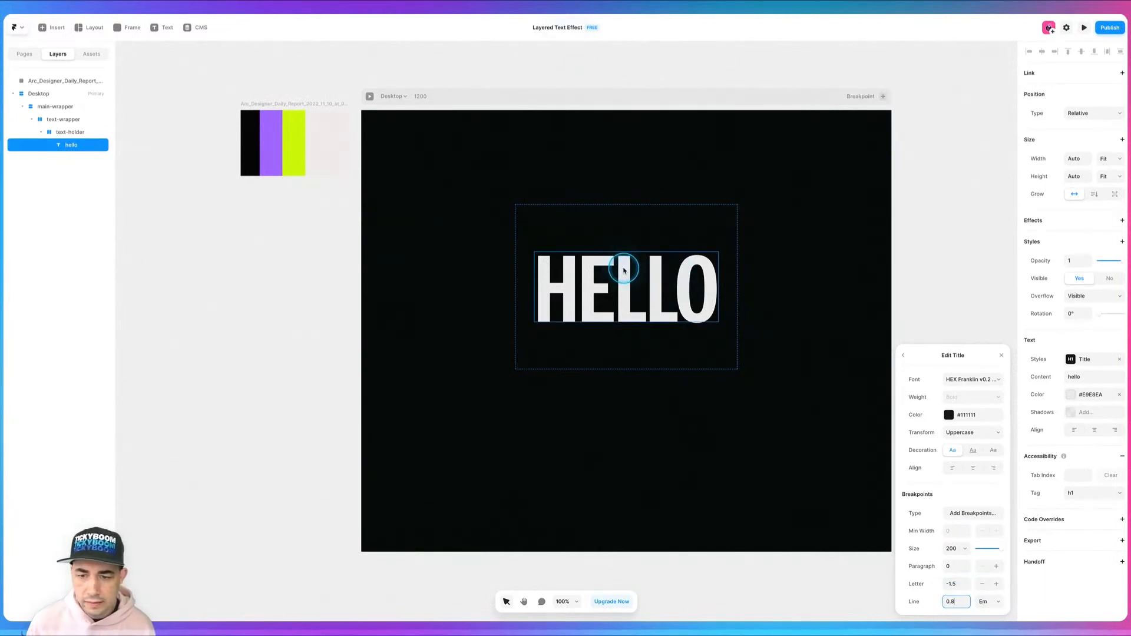
Increase the Title style's font size to 220.
{"action": "left_click", "coordinate": [955, 549]}
{"action": "type", "text": "220"}
{"action": "key", "text": "Tab"}
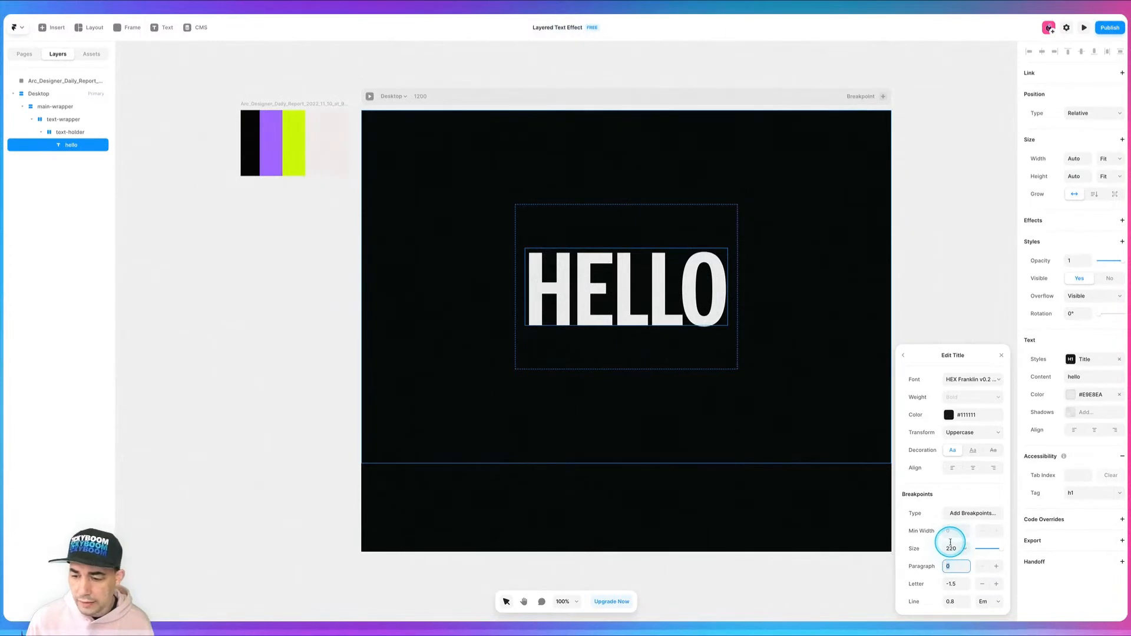
Set text-holder's width and height to Fit Content and its stack gap to 0.
{"action": "left_click", "coordinate": [81, 132]}
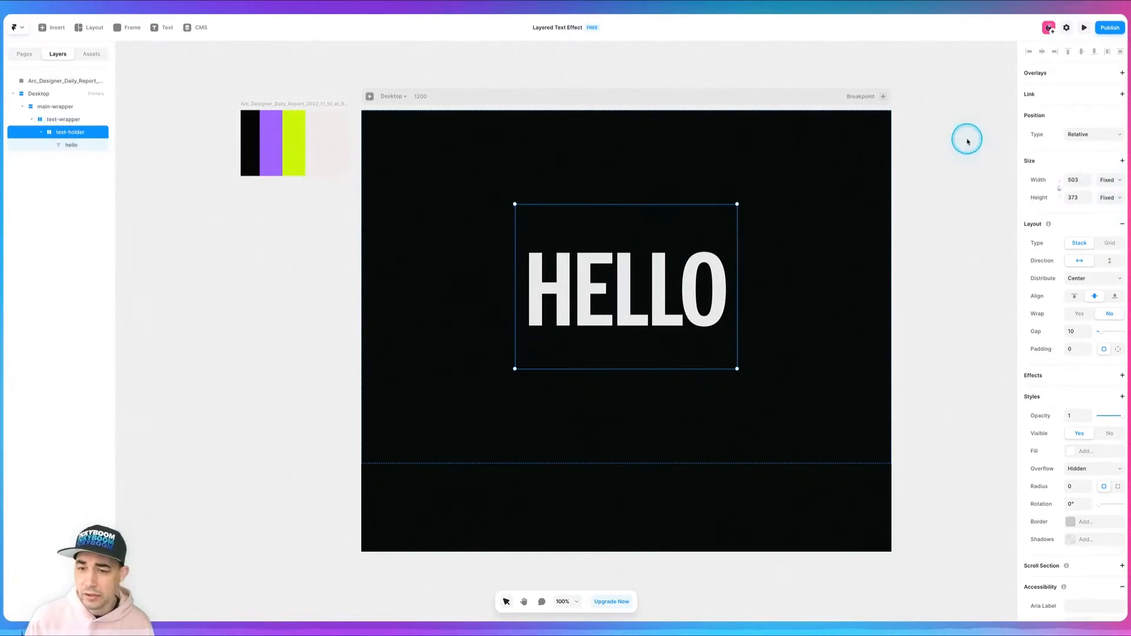
{"action": "left_click", "coordinate": [1114, 183]}
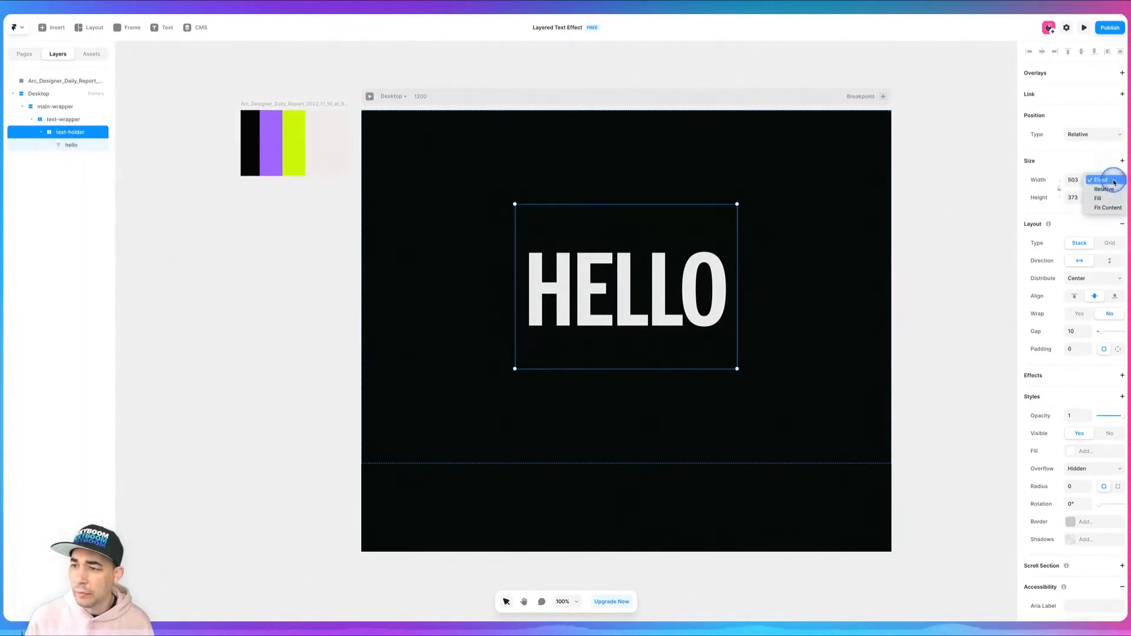
{"action": "left_click", "coordinate": [1099, 211]}
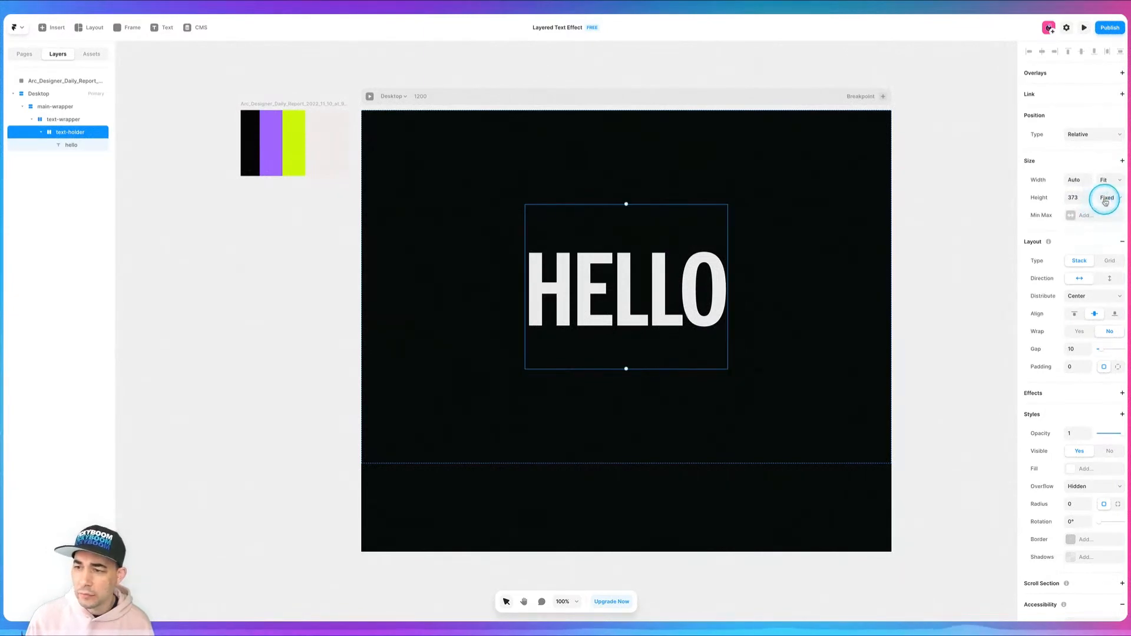
{"action": "left_click", "coordinate": [1106, 198]}
{"action": "left_click", "coordinate": [1107, 226]}
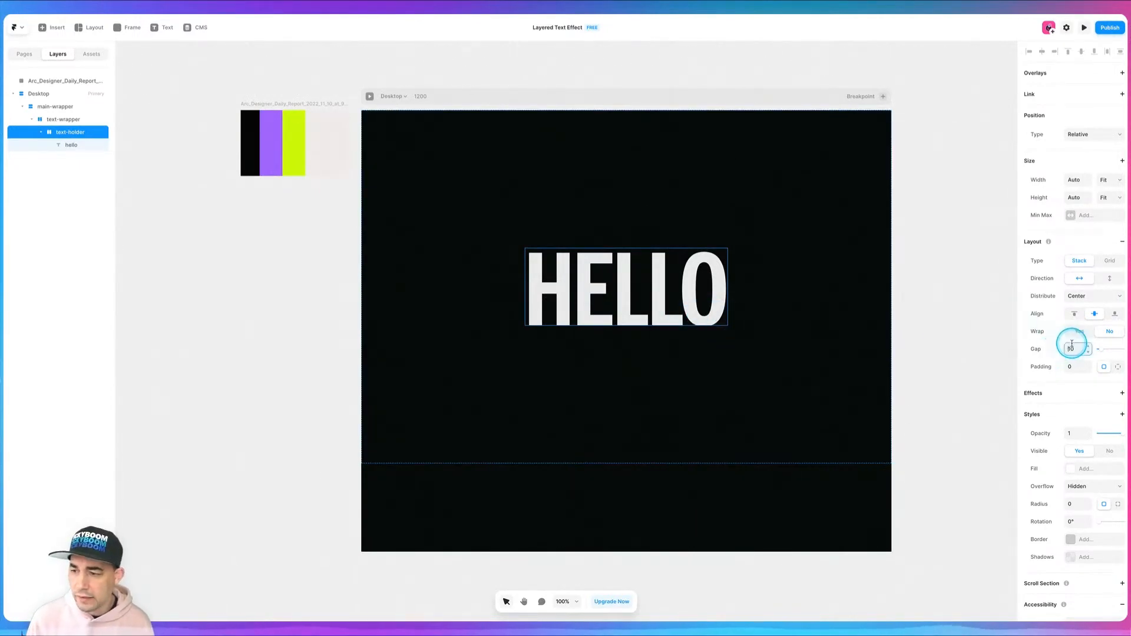
{"action": "type", "text": "0"}
{"action": "key", "text": "Tab"}
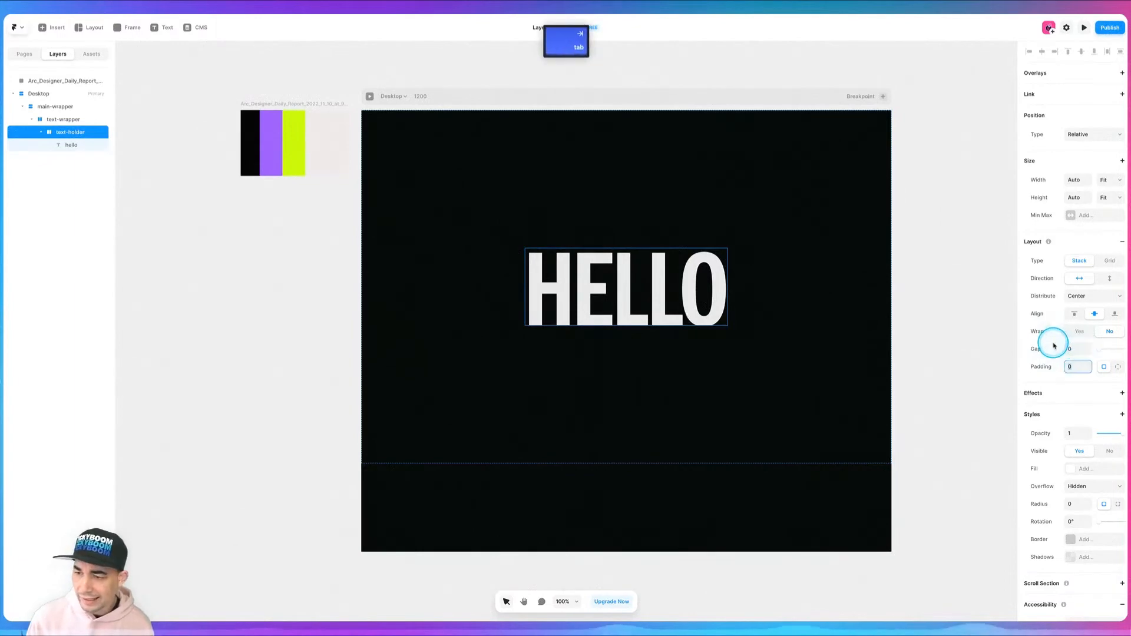
Switch text-holder's padding to individual sides and set the bottom padding to 10.
{"action": "left_click", "coordinate": [1118, 367]}
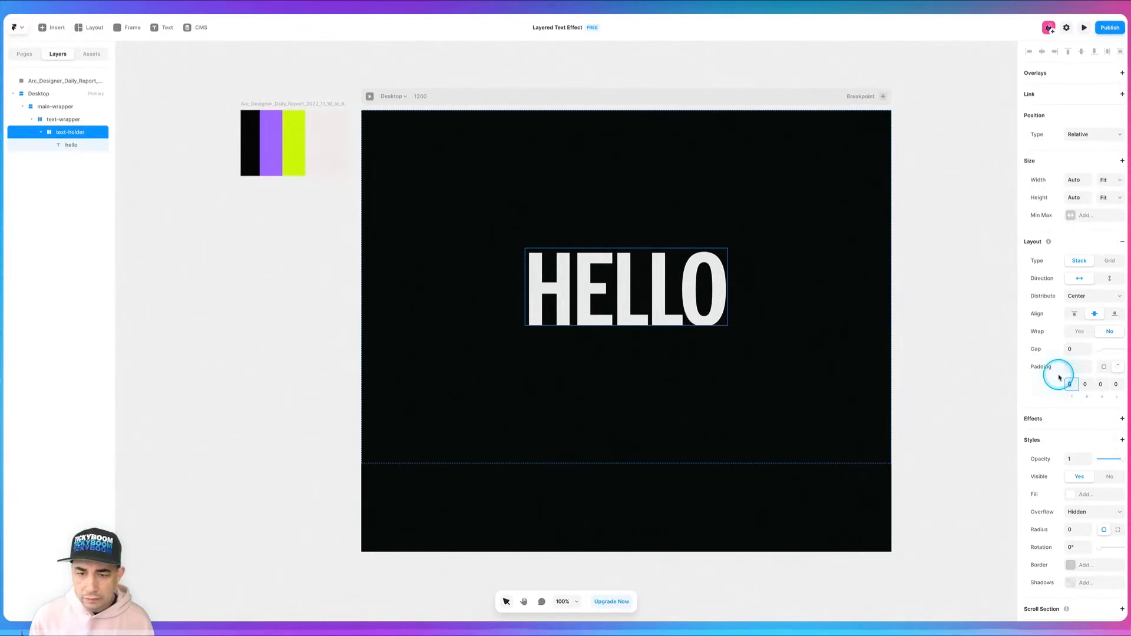
{"action": "left_click", "coordinate": [1098, 384]}
{"action": "key", "text": "Up"}
{"action": "key", "text": "Up"}
{"action": "key", "text": "Up"}
{"action": "key", "text": "Up"}
{"action": "key", "text": "Up"}
{"action": "key", "text": "Up"}
{"action": "key", "text": "Up"}
{"action": "key", "text": "Up"}
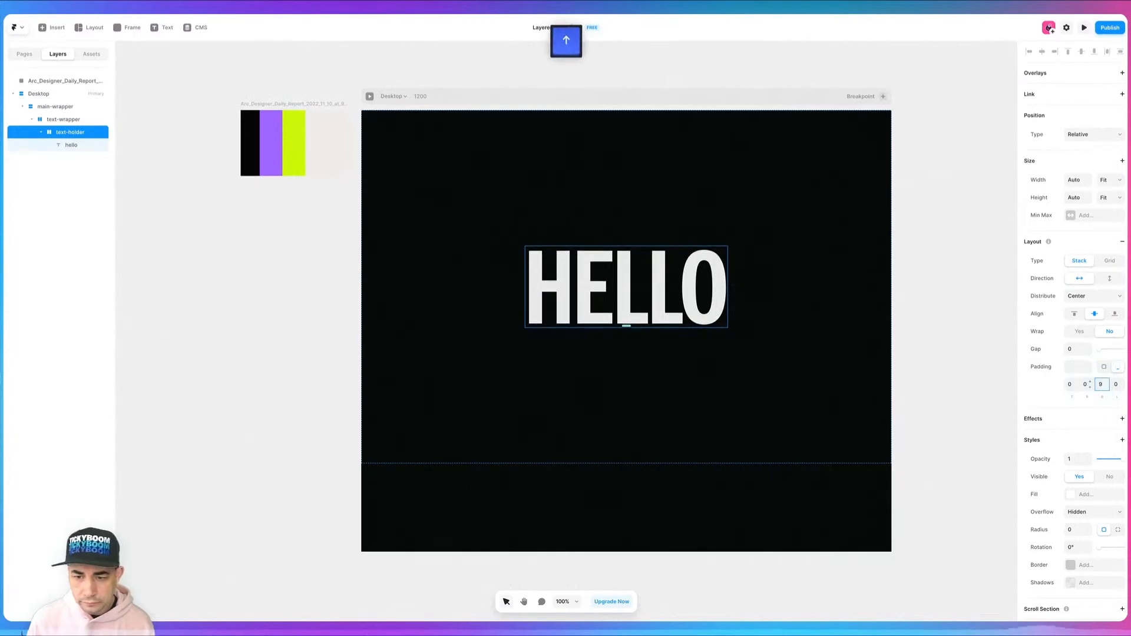
{"action": "key", "text": "Up"}
Set text-holder's right padding to 4 and its left padding to 2, and deselect the frame.
{"action": "left_click", "coordinate": [1081, 381]}
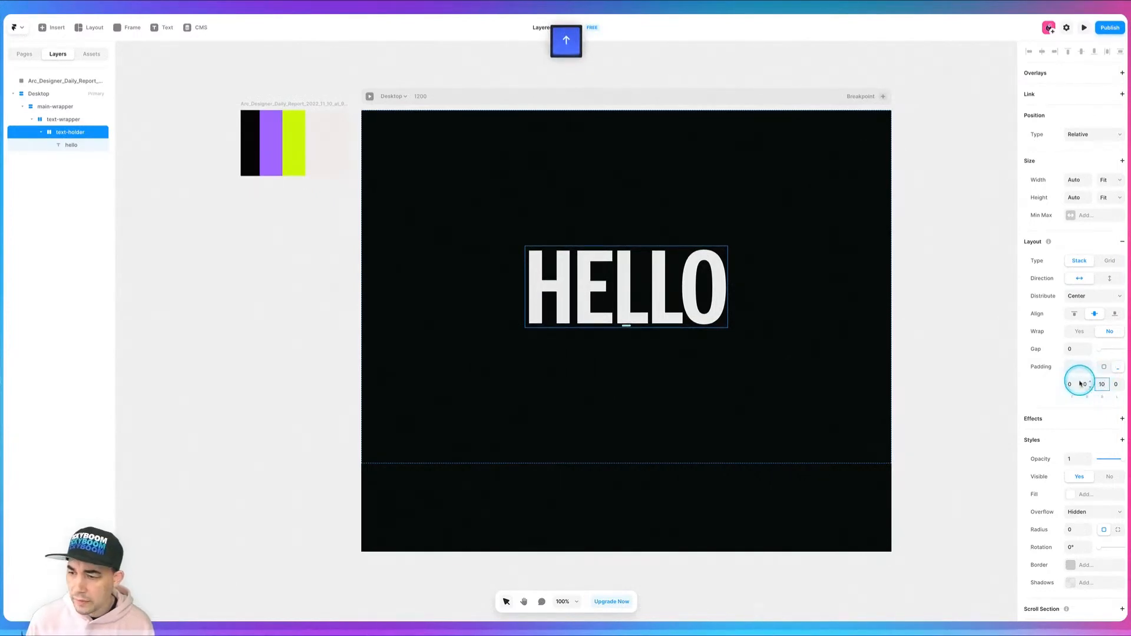
{"action": "key", "text": "Up"}
{"action": "key", "text": "Up"}
{"action": "key", "text": "Up"}
{"action": "key", "text": "Up"}
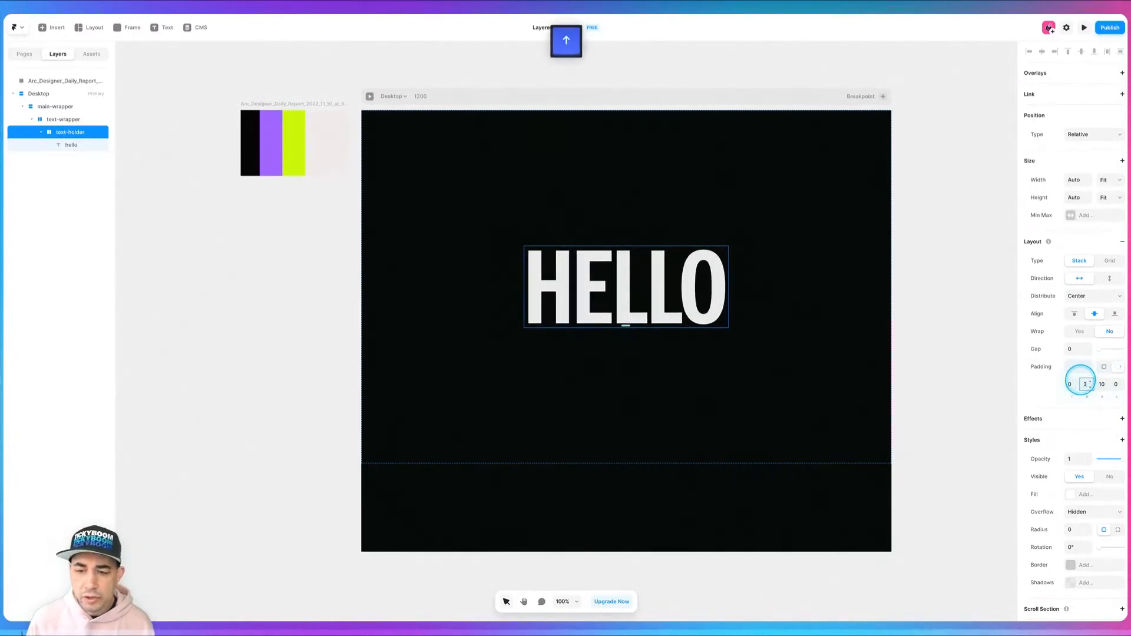
{"action": "key", "text": "Down"}
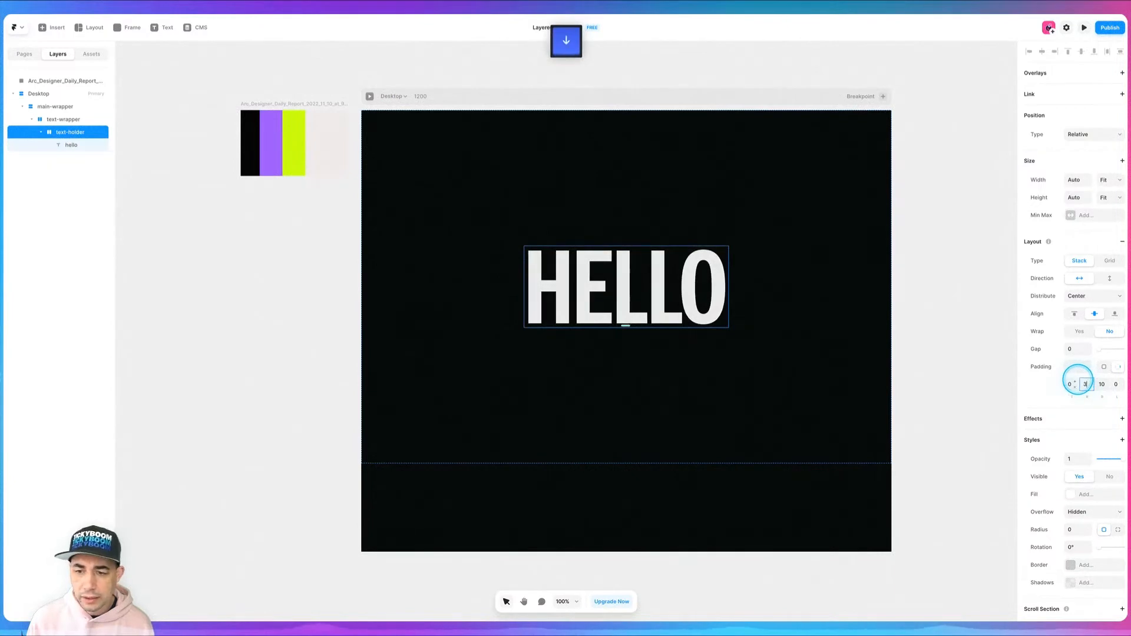
{"action": "left_click", "coordinate": [1116, 383]}
{"action": "key", "text": "Up"}
{"action": "key", "text": "Up"}
{"action": "key", "text": "Up"}
{"action": "key", "text": "Down"}
{"action": "key", "text": "Down"}
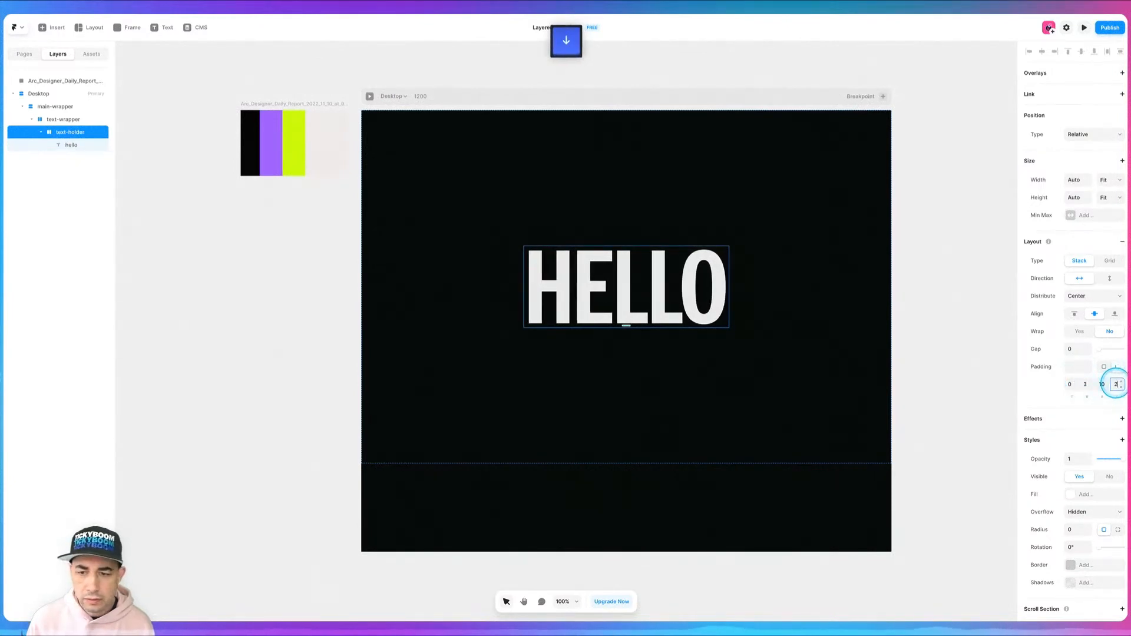
{"action": "left_click", "coordinate": [1084, 385]}
{"action": "key", "text": "Up"}
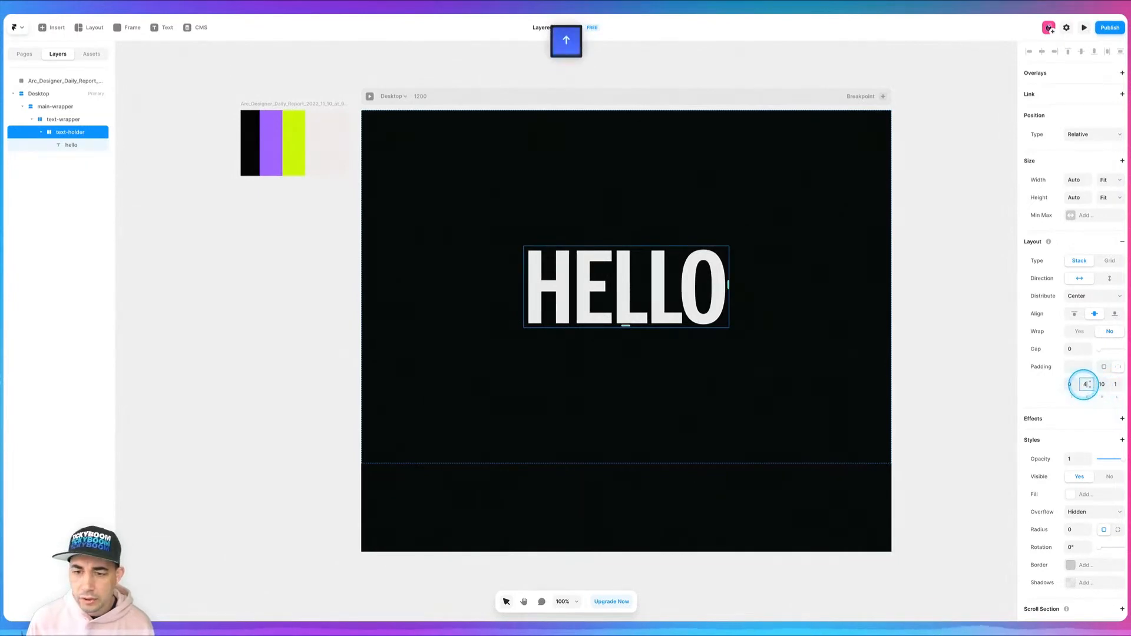
{"action": "left_click", "coordinate": [1110, 384]}
{"action": "key", "text": "Up"}
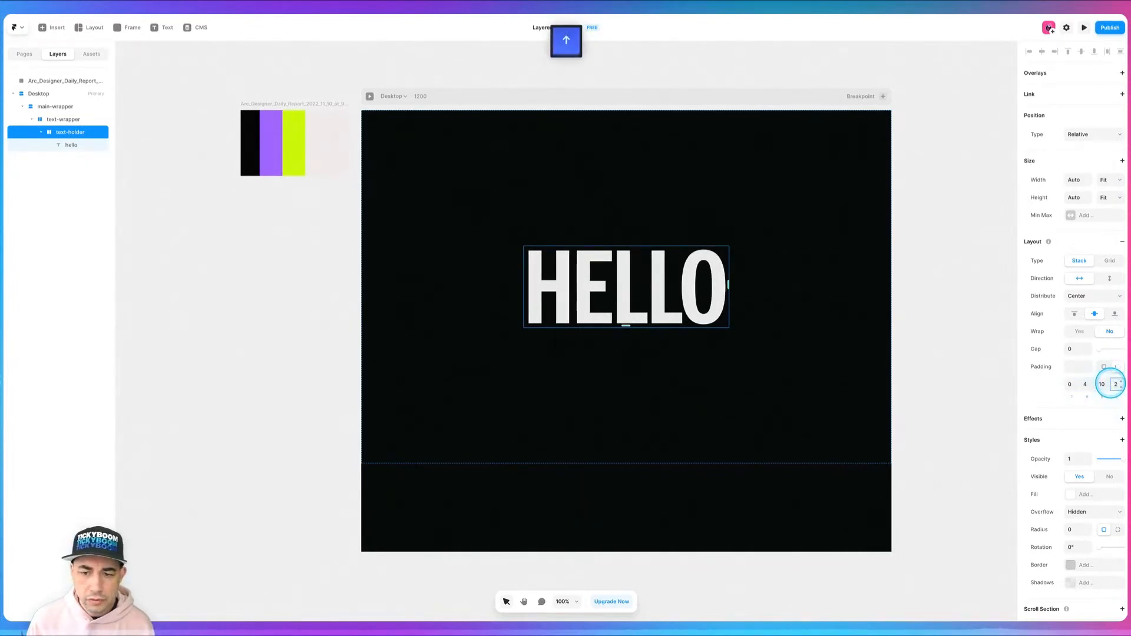
{"action": "left_click", "coordinate": [967, 337]}
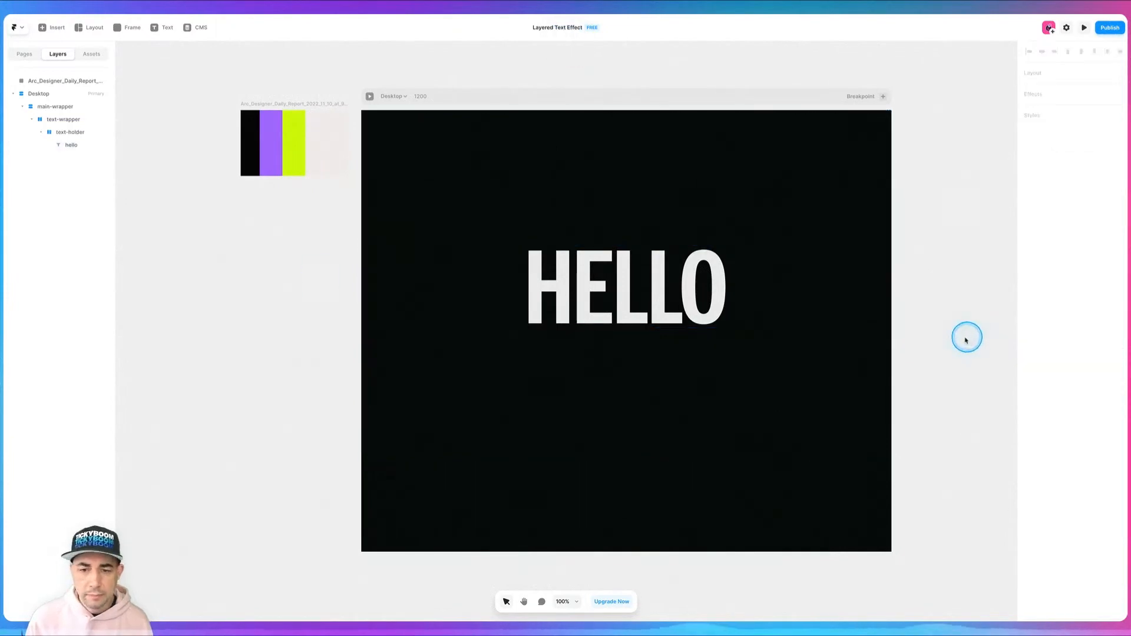
Fill text-holder with the palette image's black, #000405.
{"action": "left_click", "coordinate": [66, 134]}
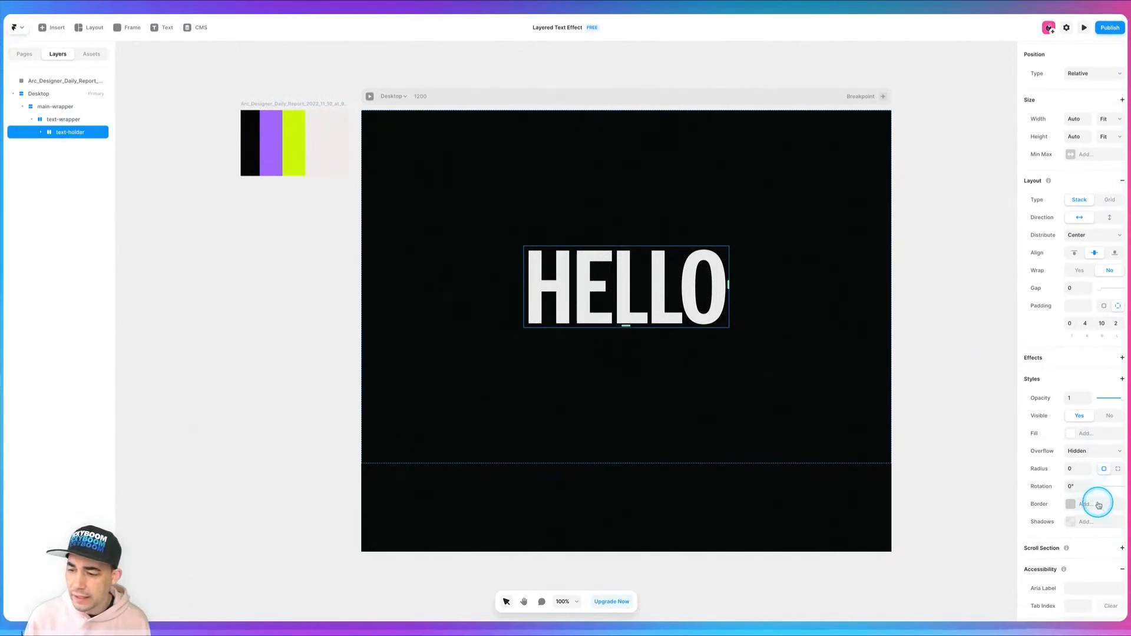
{"action": "left_click", "coordinate": [1100, 433]}
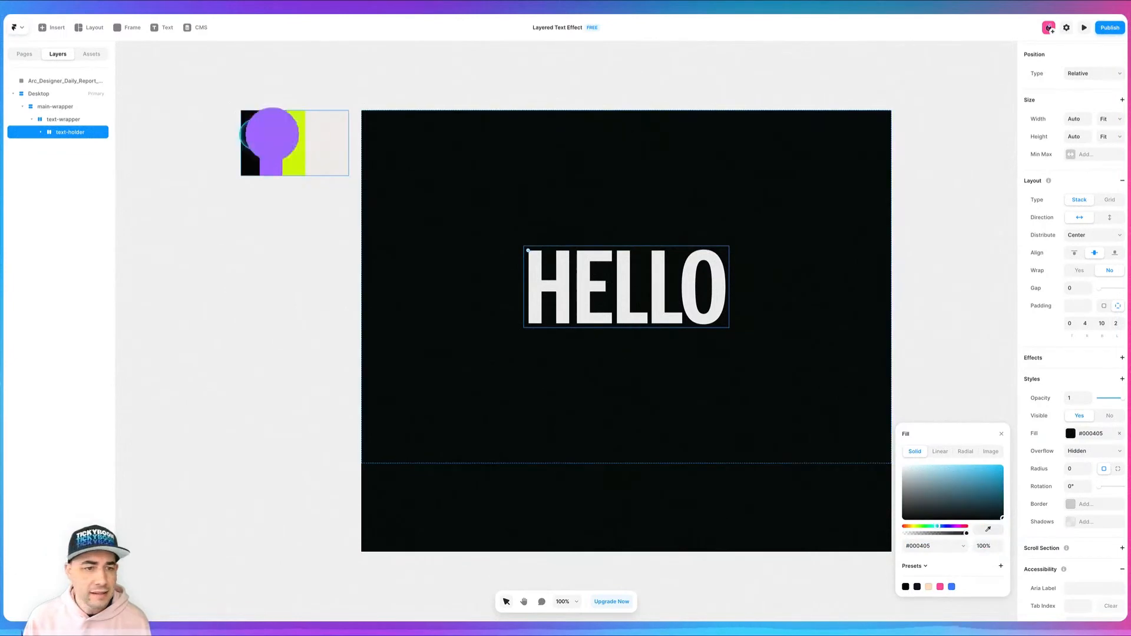
{"action": "left_click", "coordinate": [248, 135]}
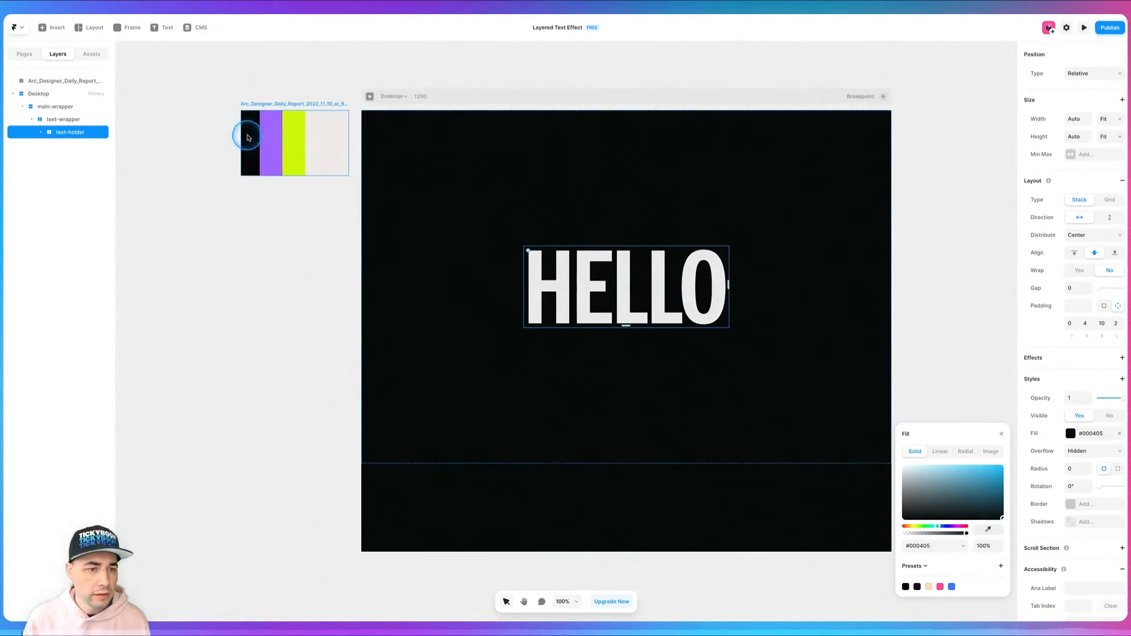
Add an outside box shadow to text-holder, coloured with the palette's black #000405 at 50% opacity.
{"action": "left_click", "coordinate": [1071, 522]}
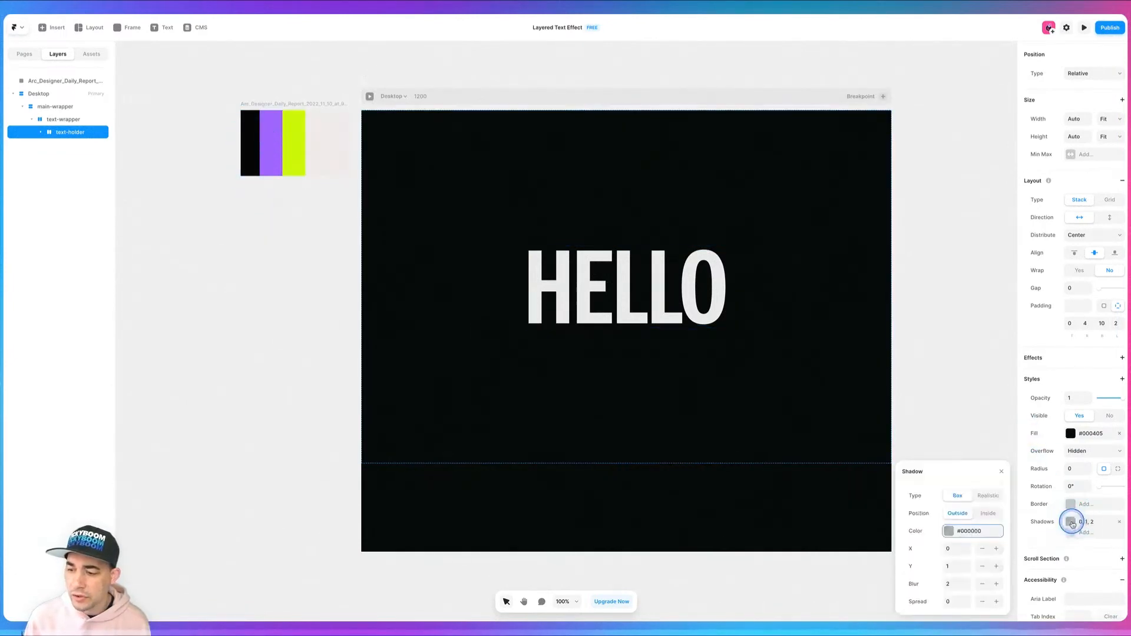
{"action": "left_click", "coordinate": [949, 532]}
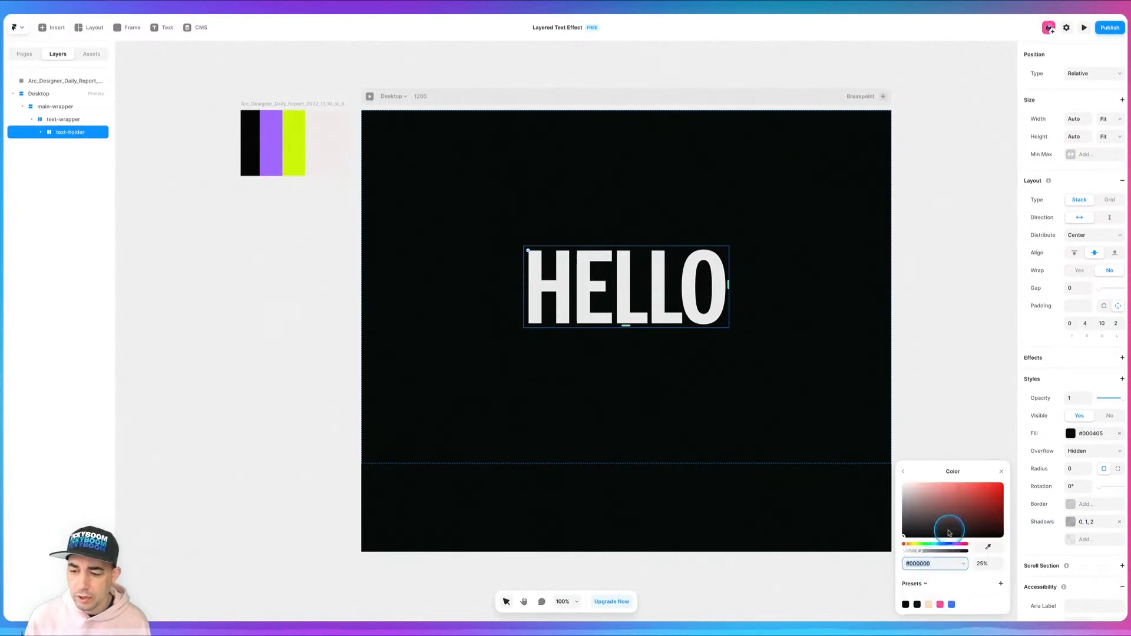
{"action": "left_click", "coordinate": [988, 547]}
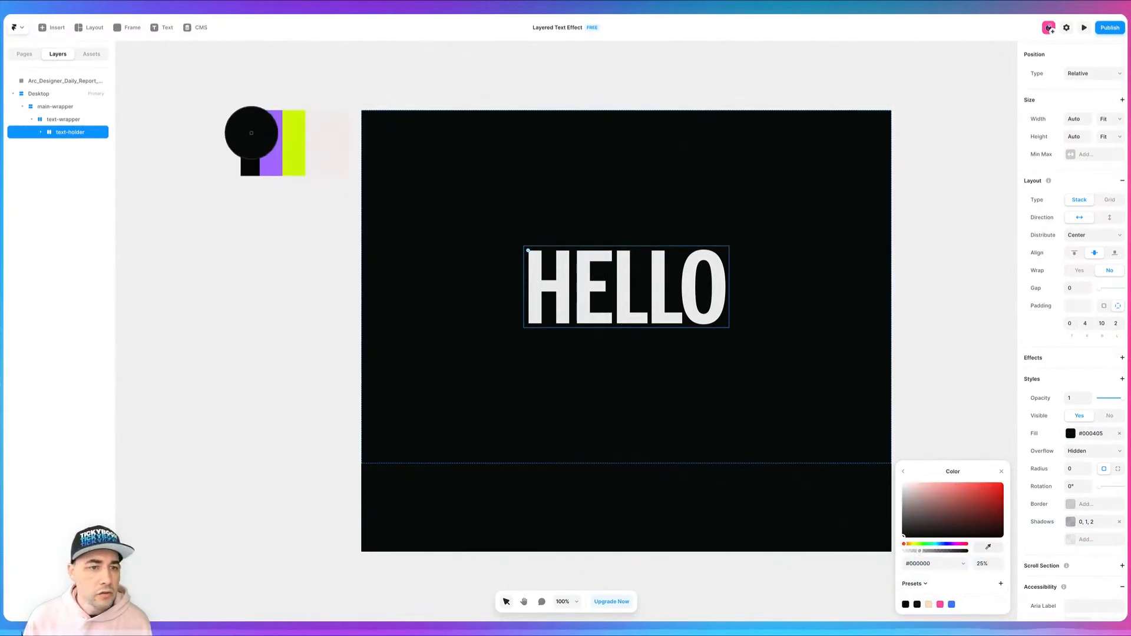
{"action": "left_click", "coordinate": [246, 131]}
{"action": "left_click", "coordinate": [984, 563]}
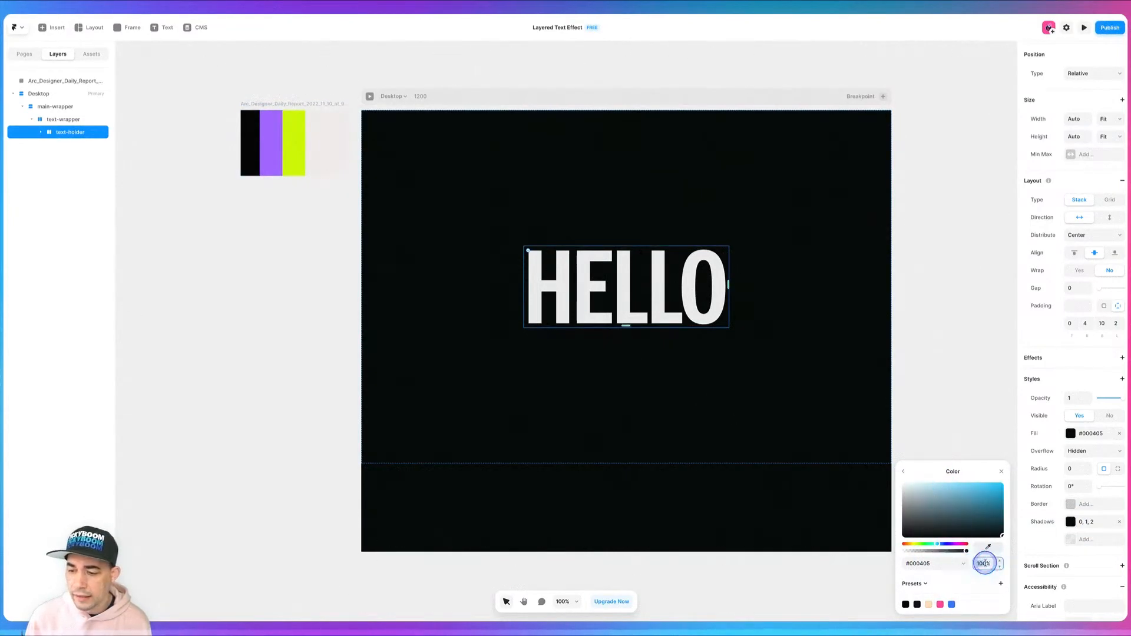
{"action": "type", "text": "50"}
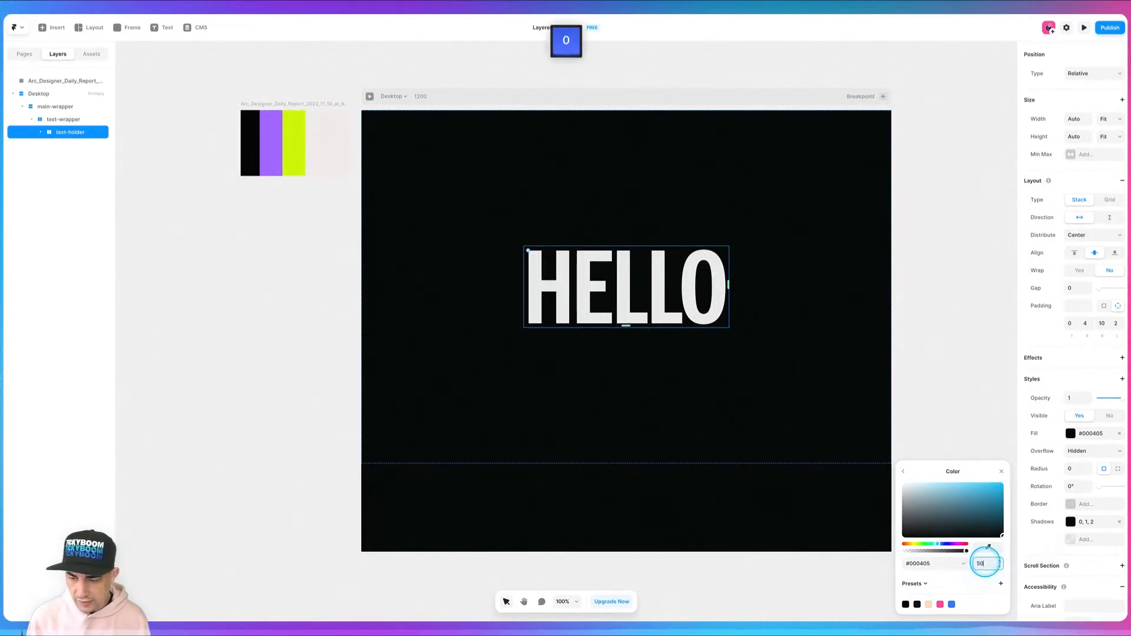
{"action": "key", "text": "Tab"}
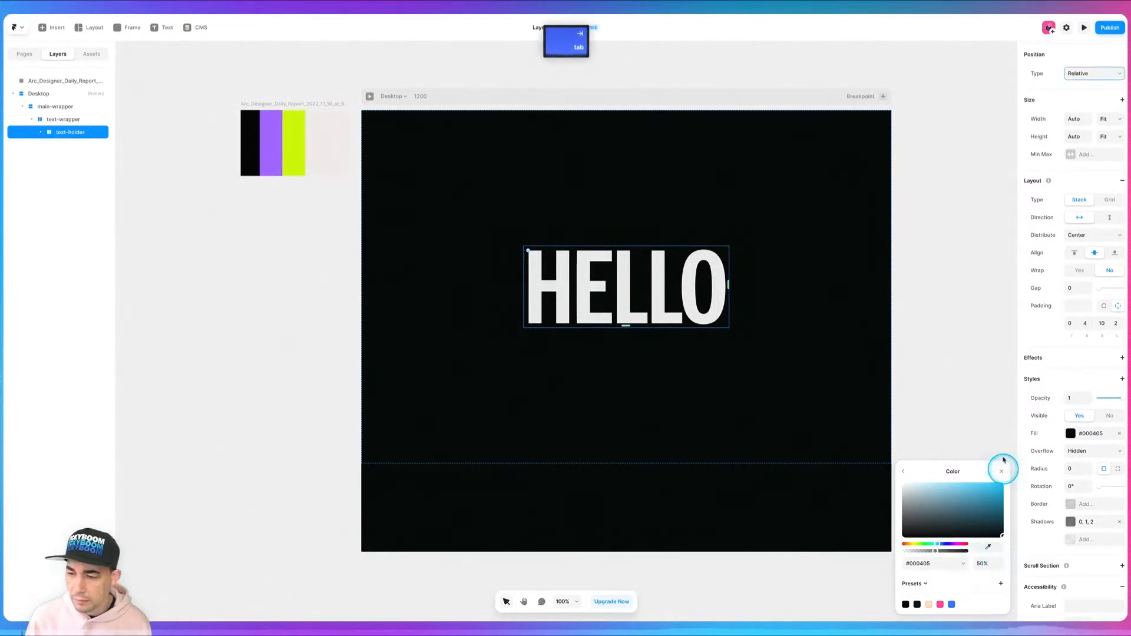
Set text-holder's shadow blur to 15 and its Y offset to 5.
{"action": "left_click", "coordinate": [904, 471]}
{"action": "left_click", "coordinate": [958, 582]}
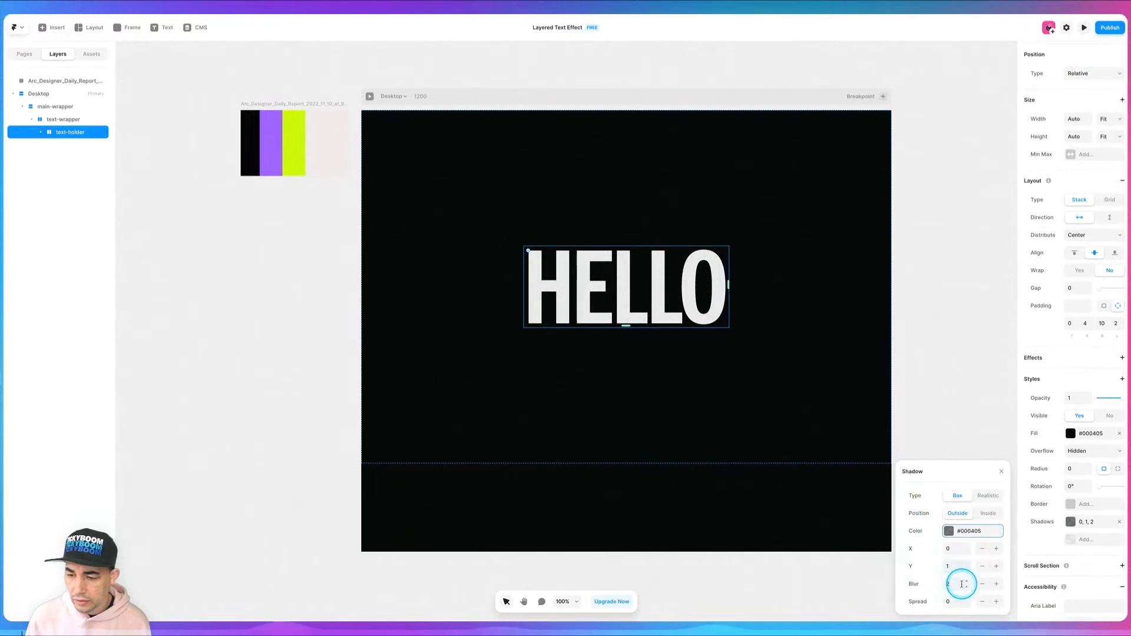
{"action": "type", "text": "15"}
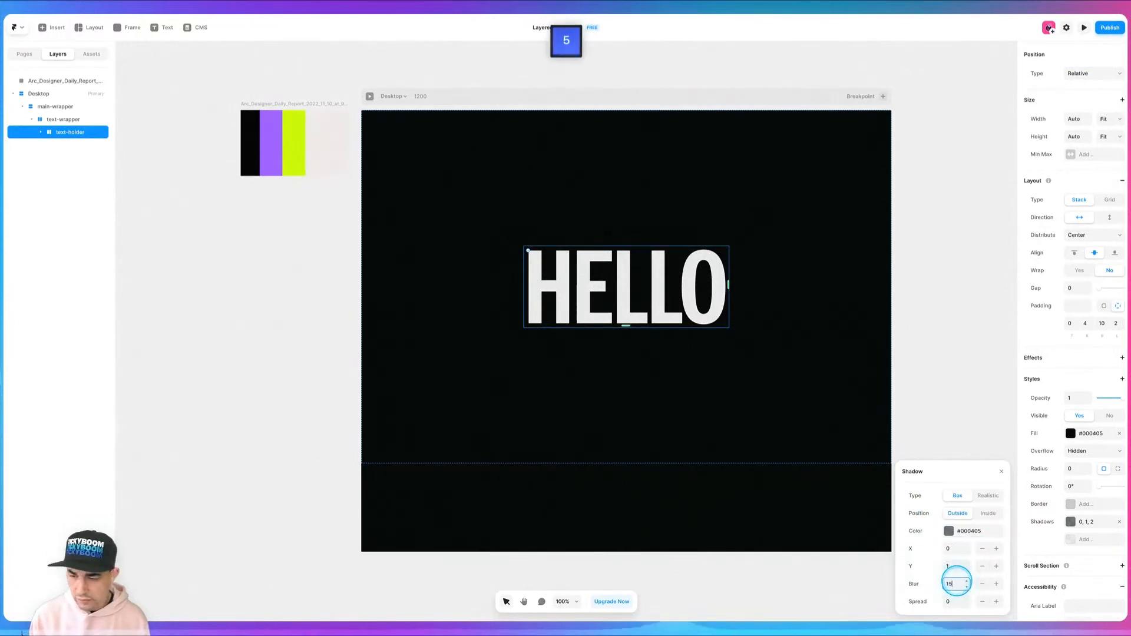
{"action": "left_click", "coordinate": [952, 567]}
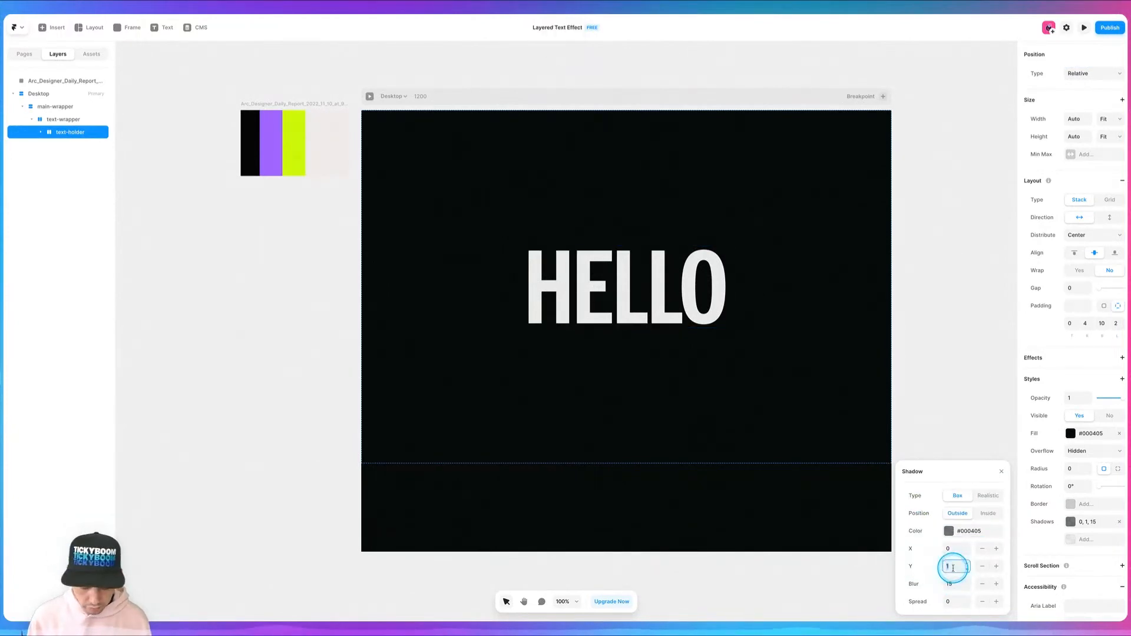
{"action": "type", "text": "5"}
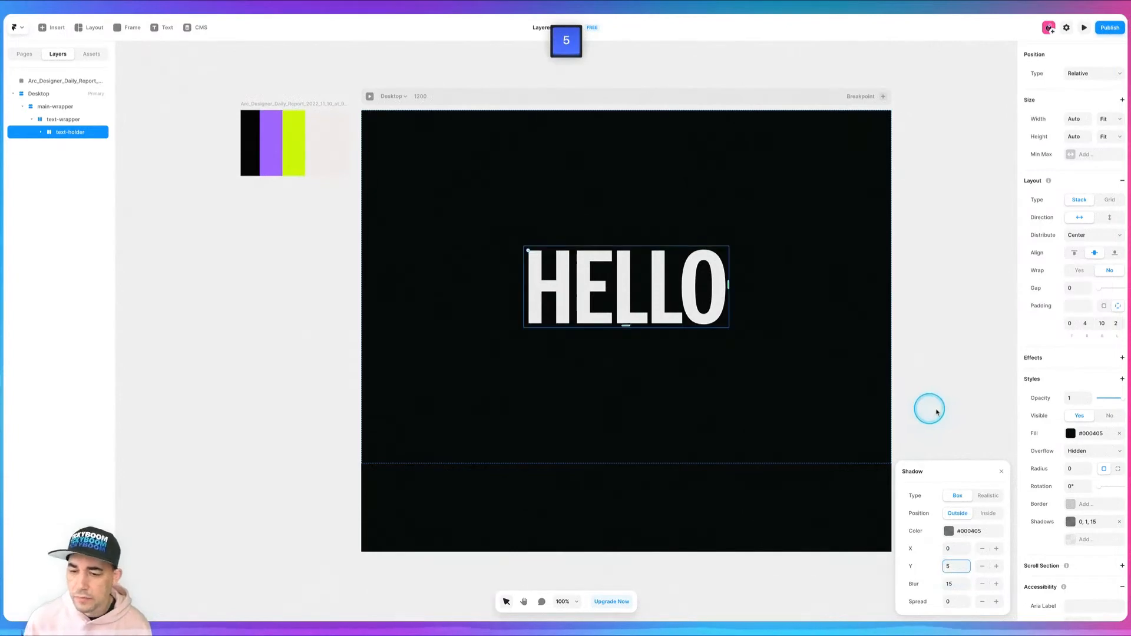
{"action": "key", "text": "Escape"}
Add a Z Index property to text-holder and set it to 6.
{"action": "left_click", "coordinate": [65, 134]}
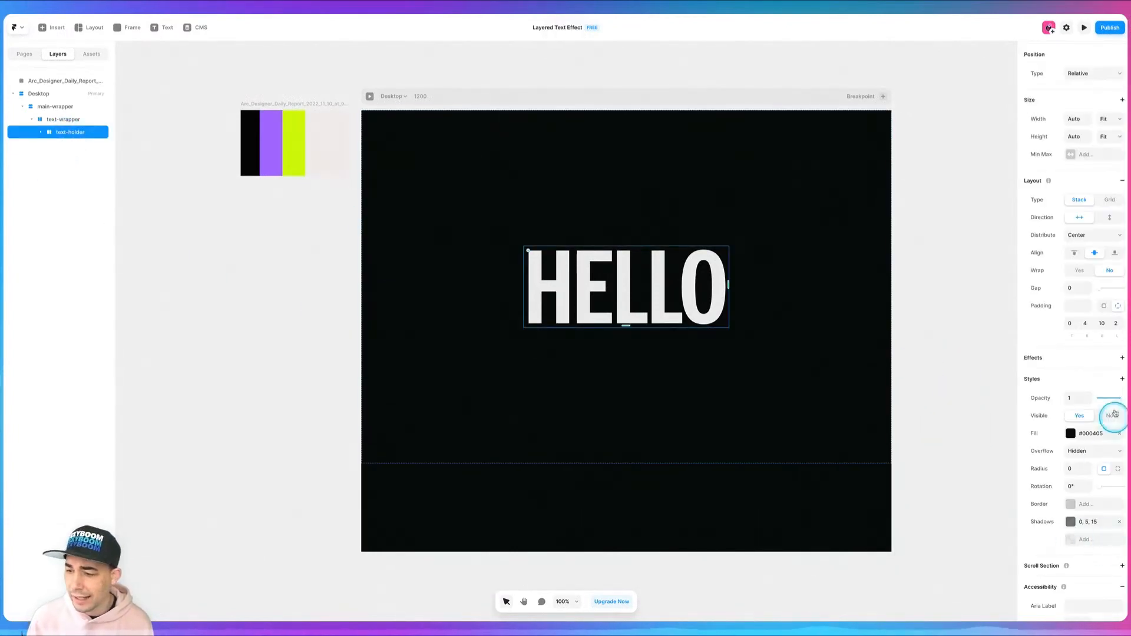
{"action": "key", "text": "ctrl"}
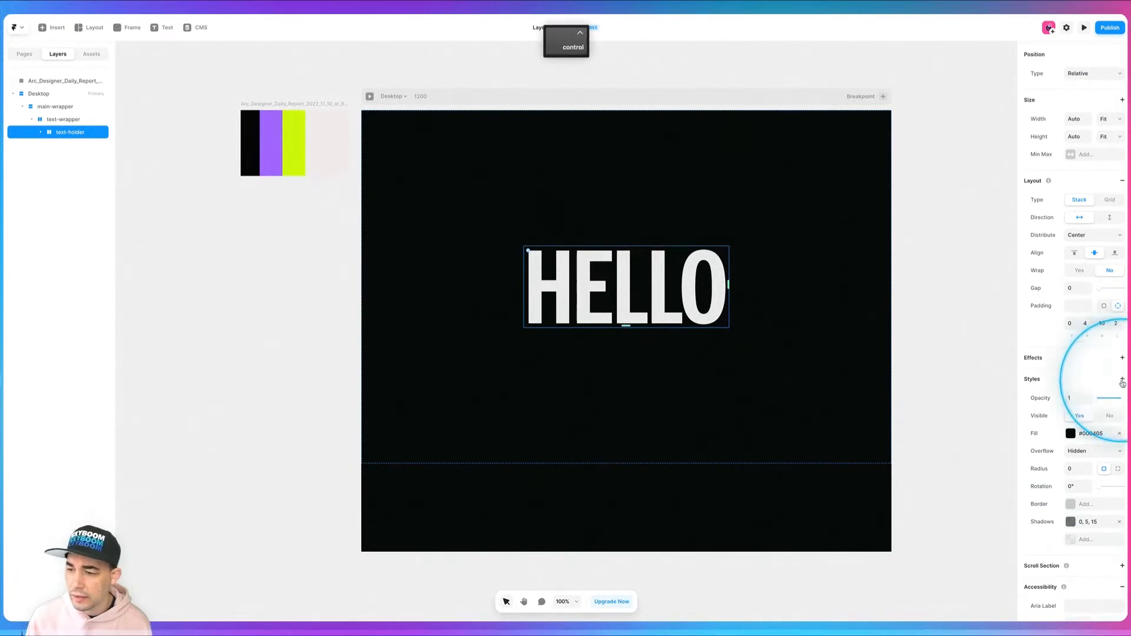
{"action": "left_click", "coordinate": [1122, 380]}
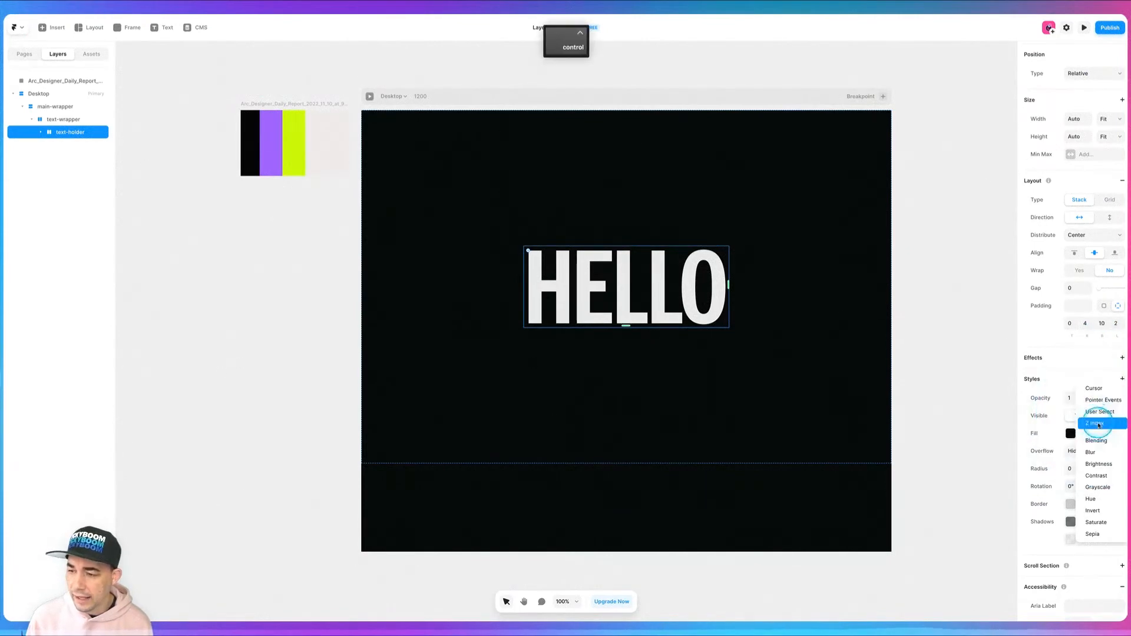
{"action": "left_click", "coordinate": [1099, 424]}
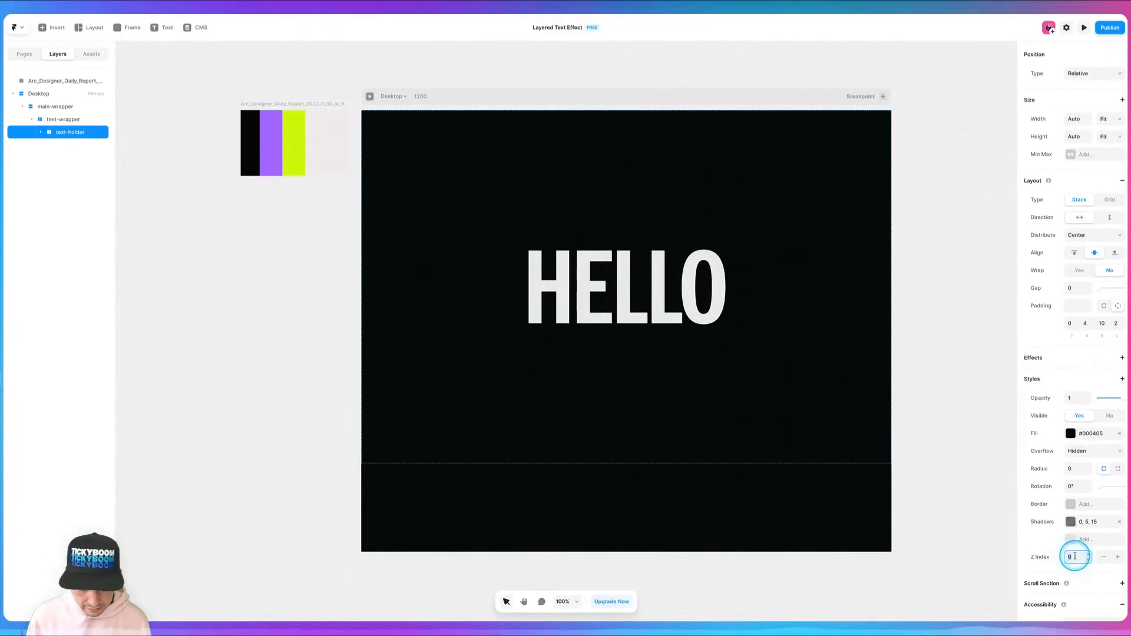
{"action": "type", "text": "6"}
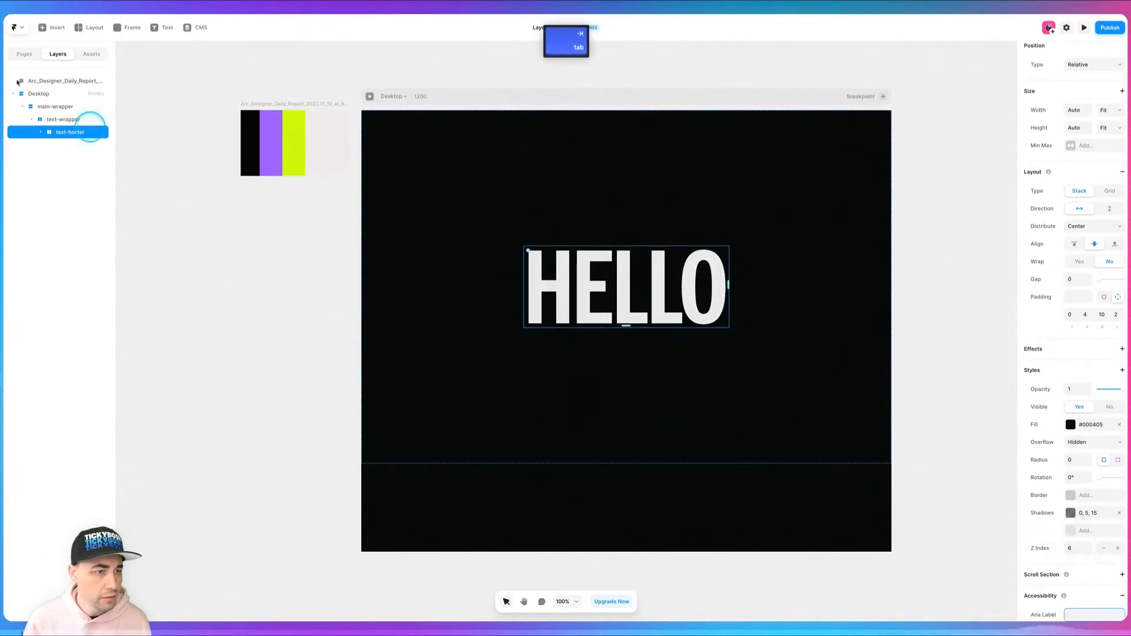
Copy text-holder and paste the duplicate beside it inside text-wrapper.
{"action": "left_click", "coordinate": [62, 133]}
{"action": "key", "text": "super+c"}
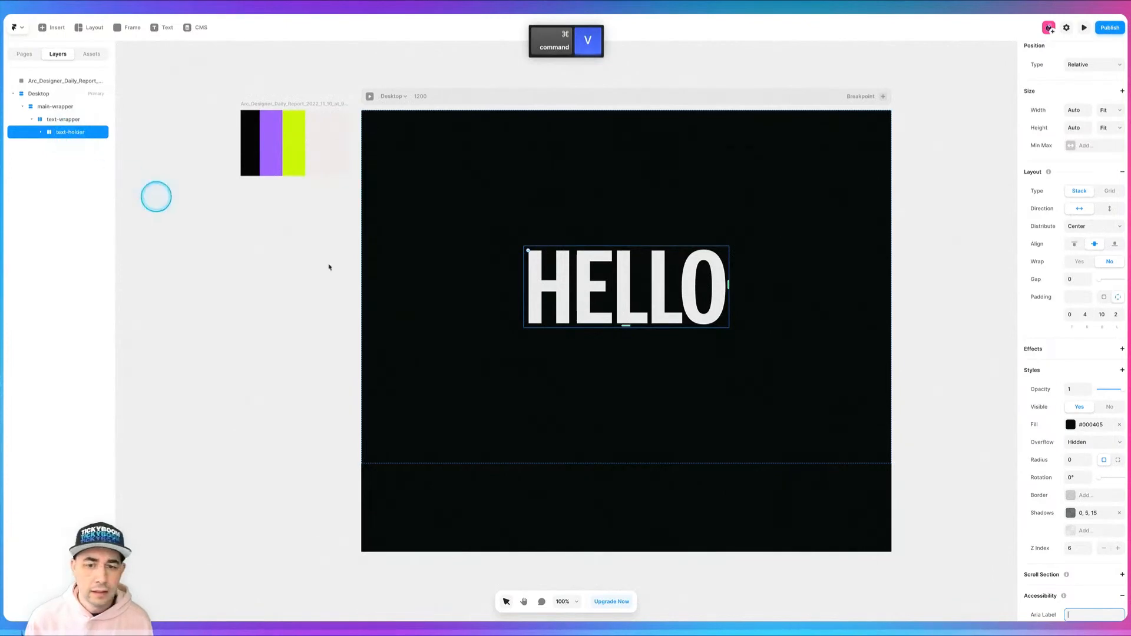
{"action": "key", "text": "super+c"}
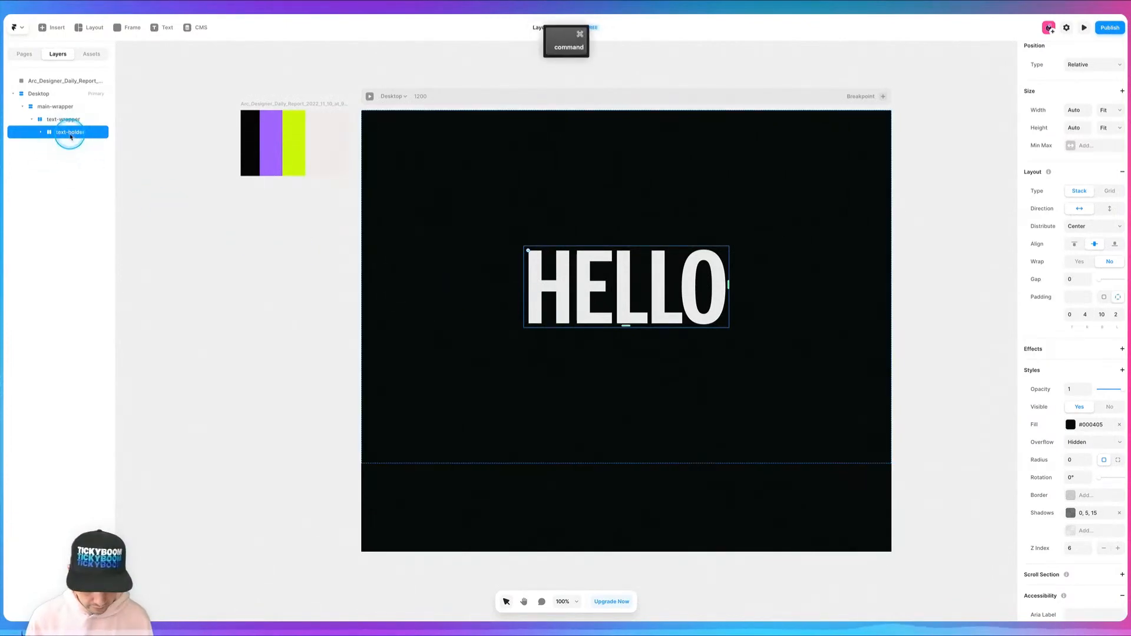
{"action": "key", "text": "super+v"}
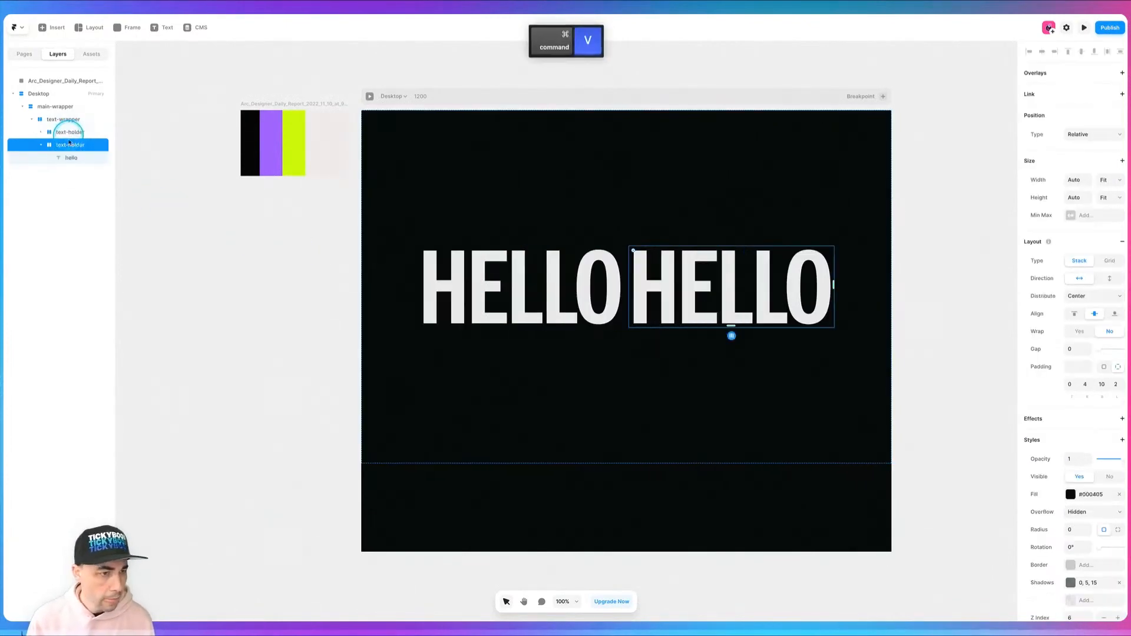
Rename the duplicated text-holder layer as text-holder-lower.
{"action": "left_click", "coordinate": [36, 147]}
{"action": "double_click", "coordinate": [91, 146]}
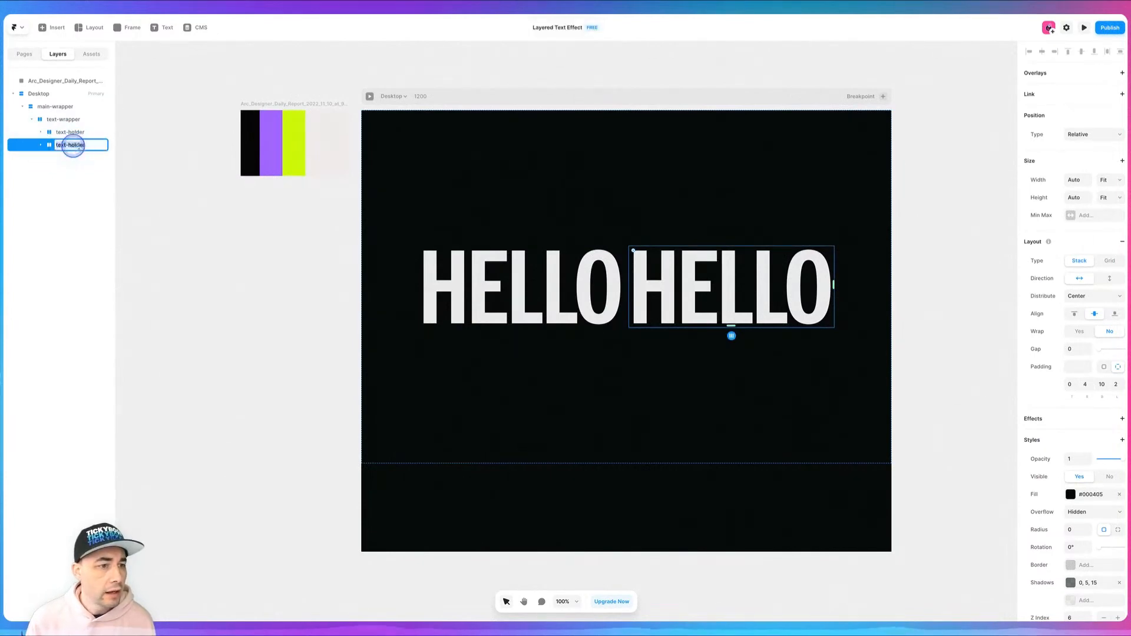
{"action": "type", "text": "-lower"}
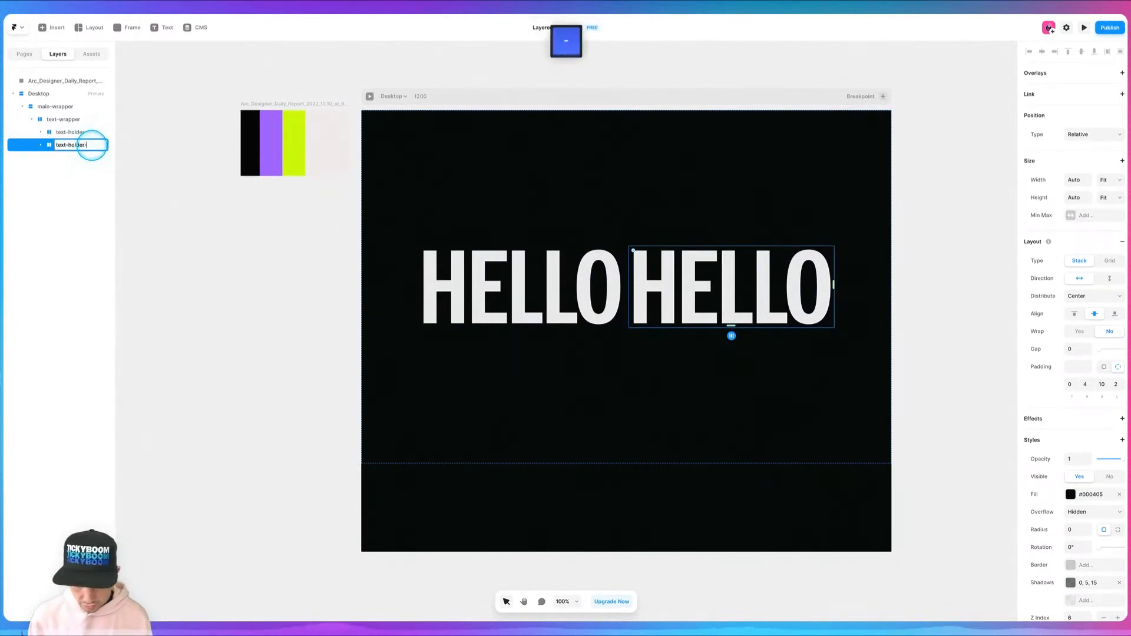
{"action": "key", "text": "Return"}
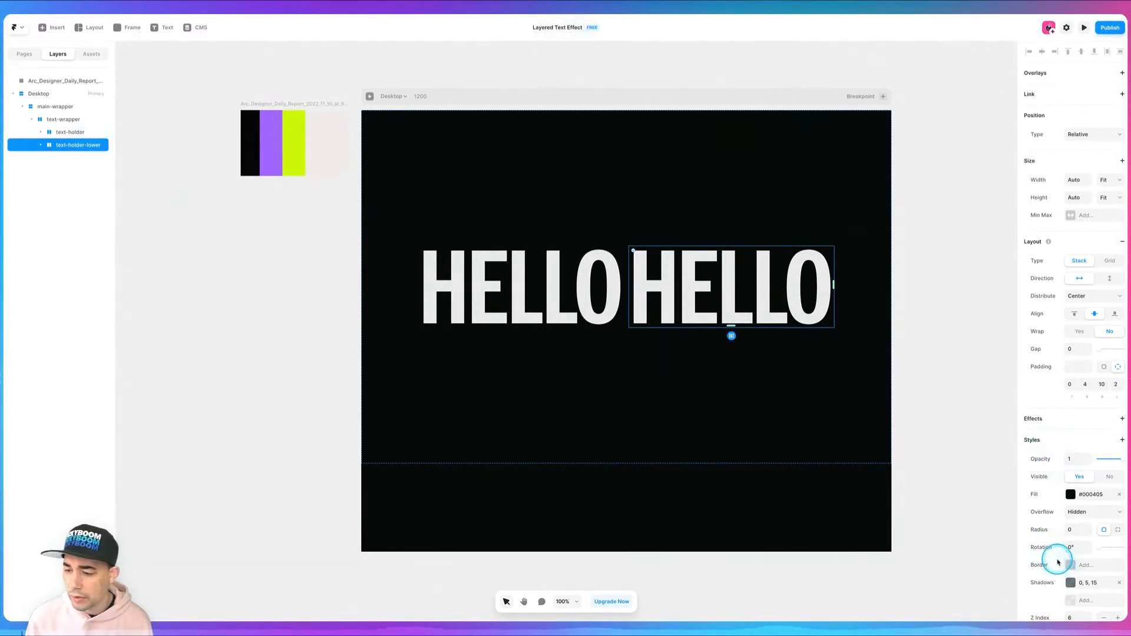
Set text-holder-lower's Z Index to 5.
{"action": "scroll", "coordinate": [1059, 563], "scroll_direction": "down", "scroll_amount": 3}
{"action": "left_click", "coordinate": [1074, 507]}
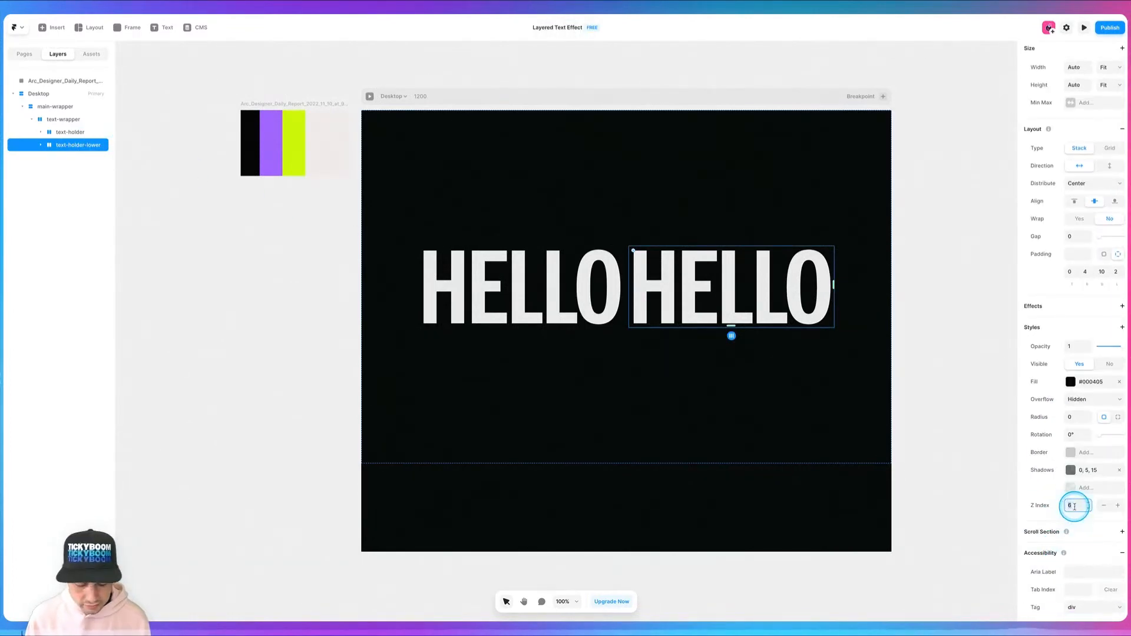
{"action": "type", "text": "5"}
{"action": "key", "text": "Tab"}
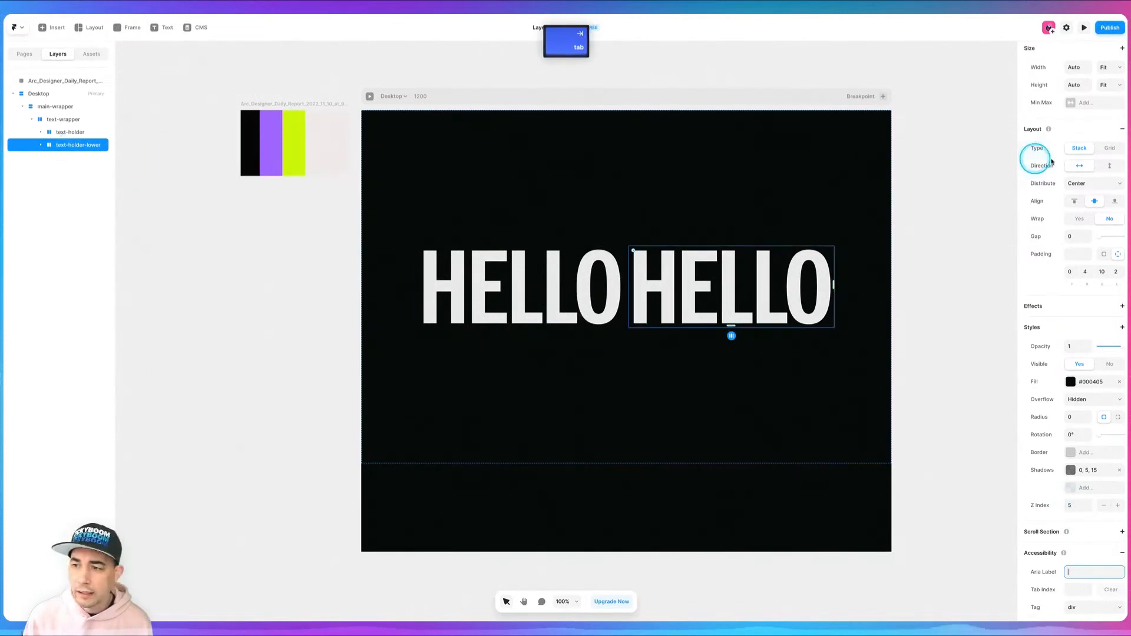
Change text-holder-lower's position type to Absolute and center it horizontally in its parent.
{"action": "scroll", "coordinate": [1037, 160], "scroll_direction": "up", "scroll_amount": 3}
{"action": "left_click", "coordinate": [1084, 134]}
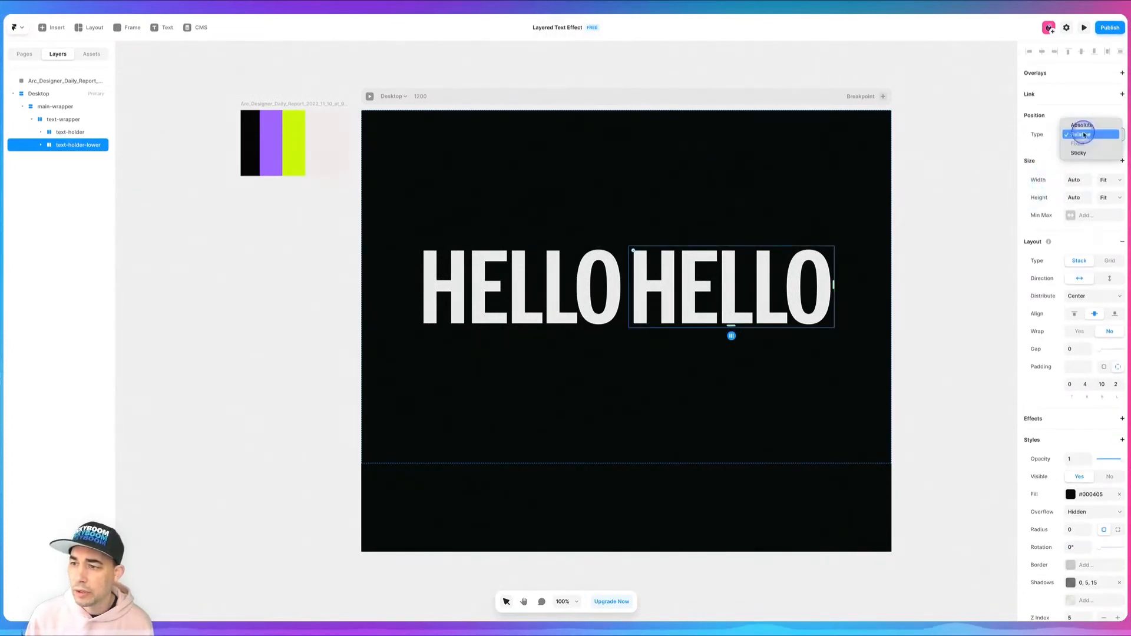
{"action": "left_click", "coordinate": [1086, 126]}
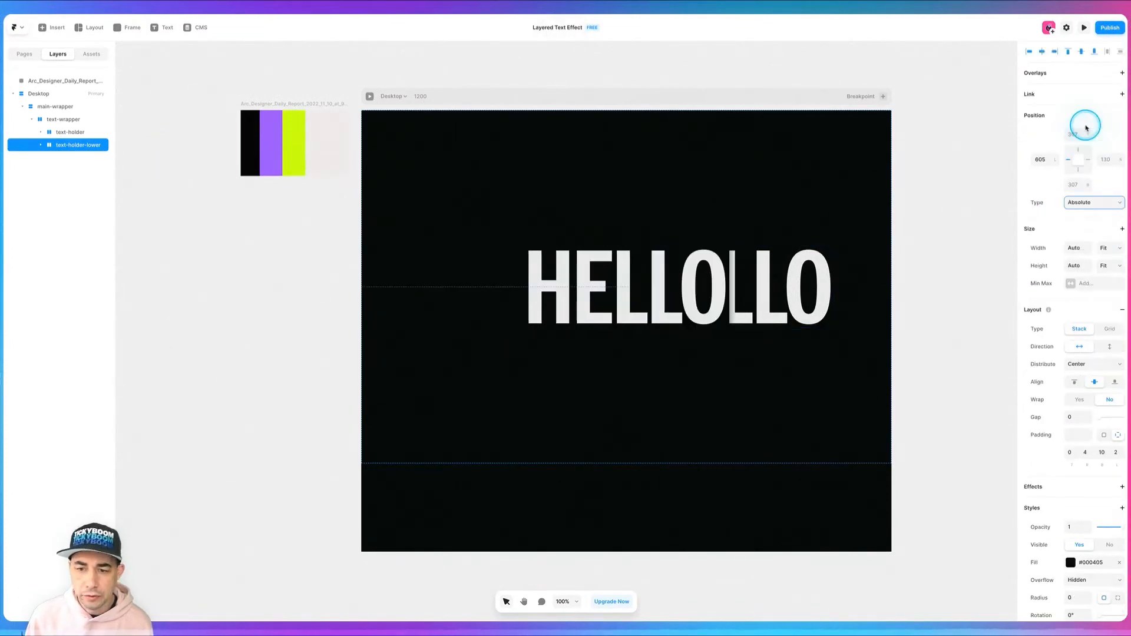
{"action": "left_click", "coordinate": [747, 292]}
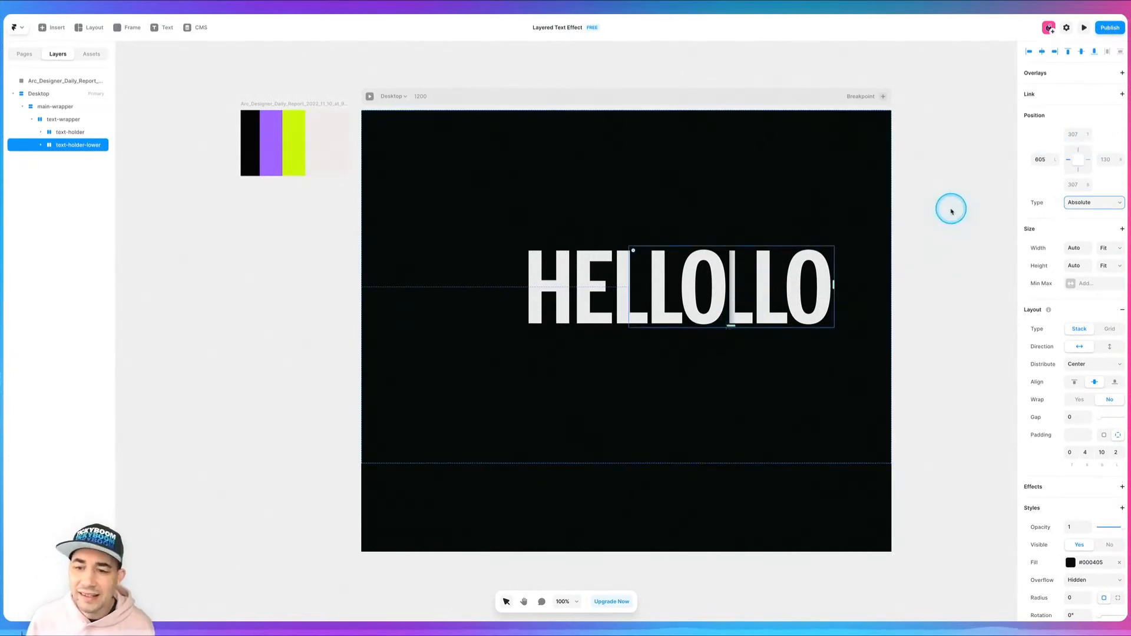
{"action": "left_click", "coordinate": [1044, 54]}
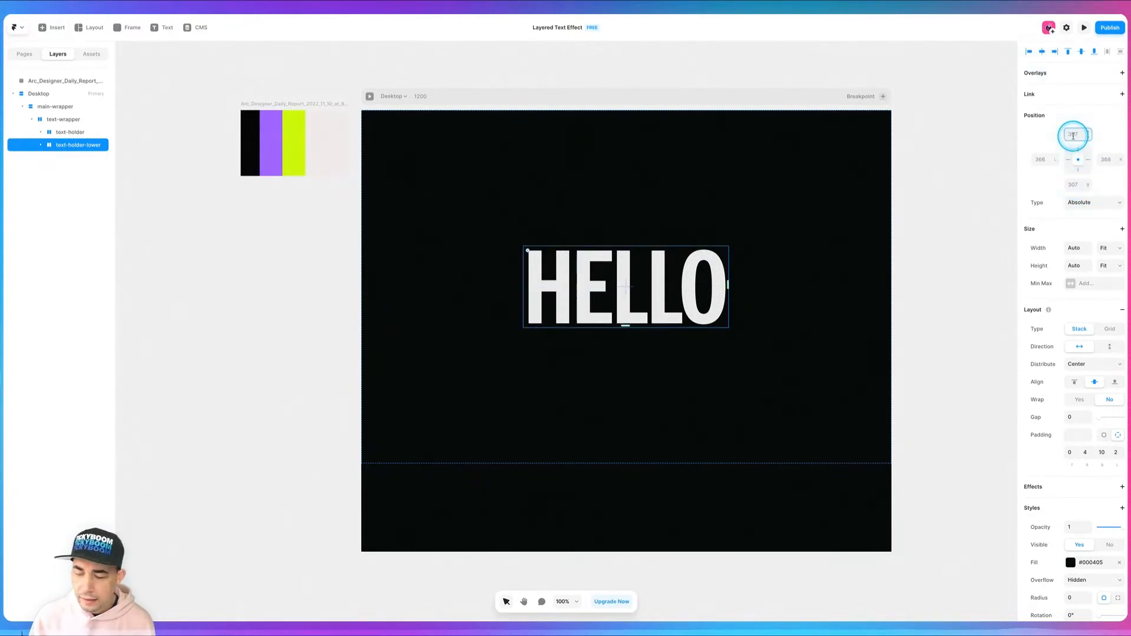
Set text-holder-lower's top position to 400 and fine-tune it to 386.
{"action": "type", "text": "400"}
{"action": "key", "text": "Tab"}
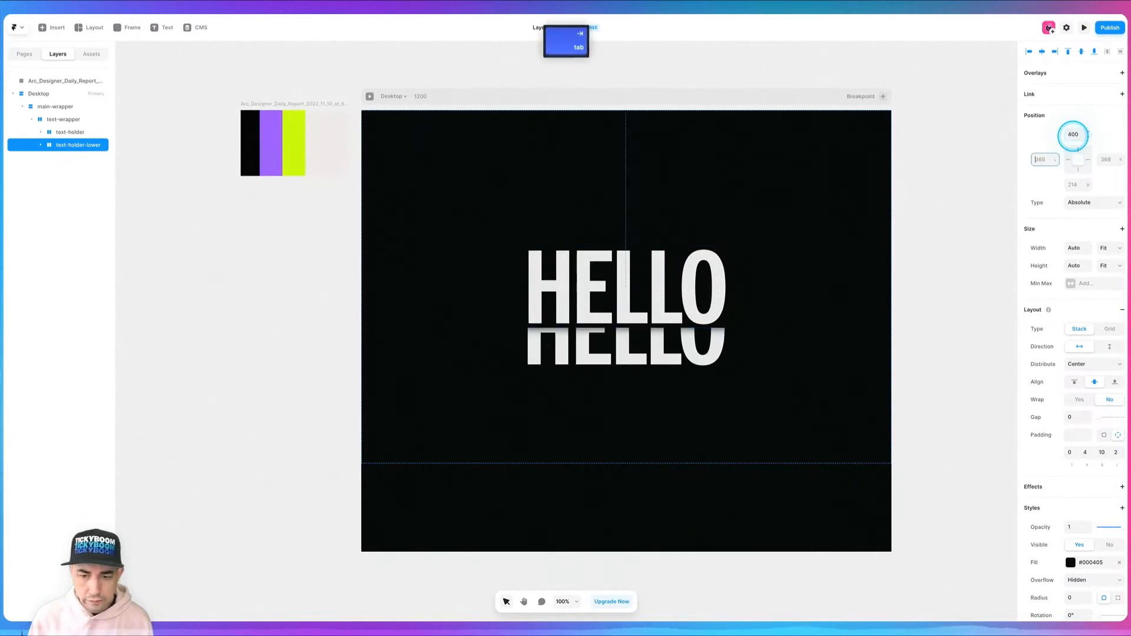
{"action": "left_click", "coordinate": [1073, 135]}
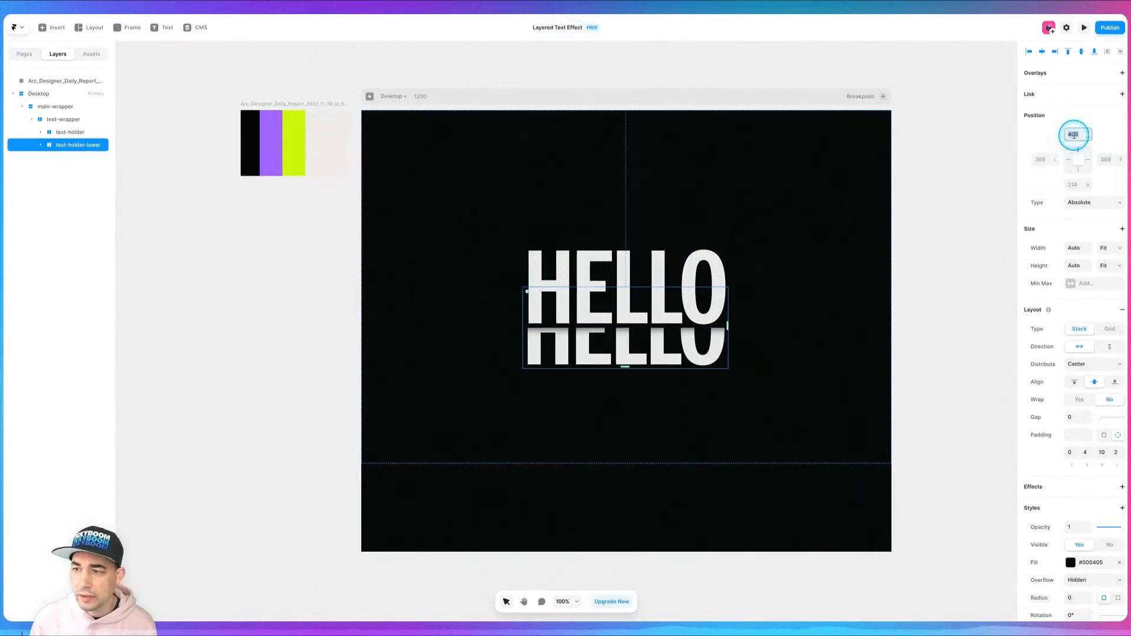
{"action": "key", "text": "Down"}
{"action": "key", "text": "Down"}
{"action": "key", "text": "Down"}
{"action": "key", "text": "Down"}
{"action": "key", "text": "shift+Down"}
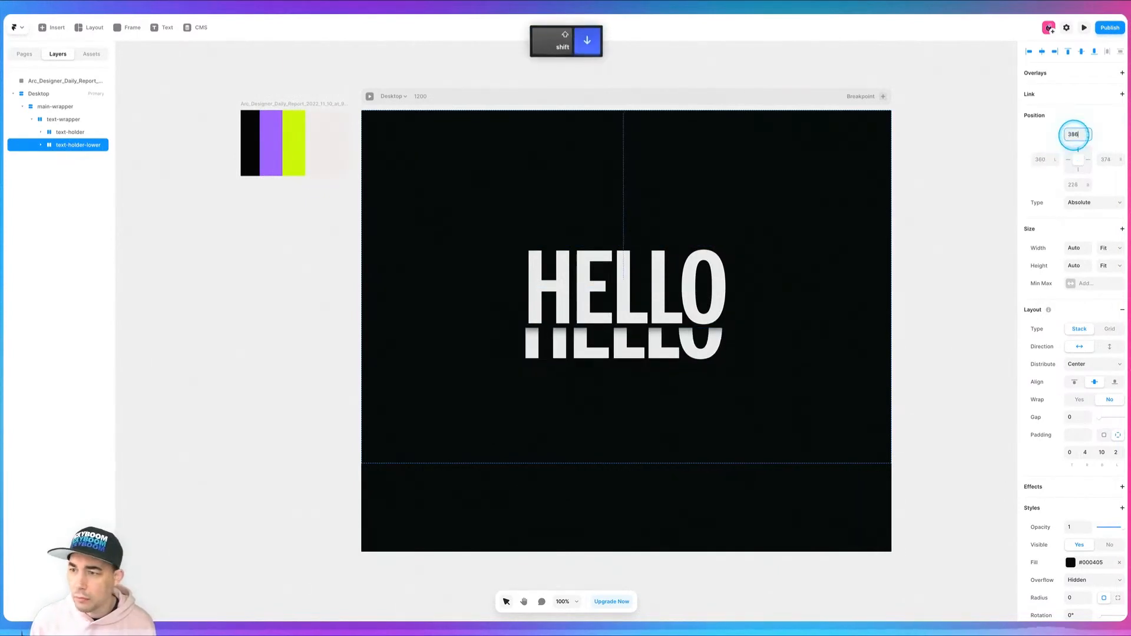
Center text-holder-lower horizontally in its parent and nudge its top position down to 379.
{"action": "left_click", "coordinate": [1040, 49]}
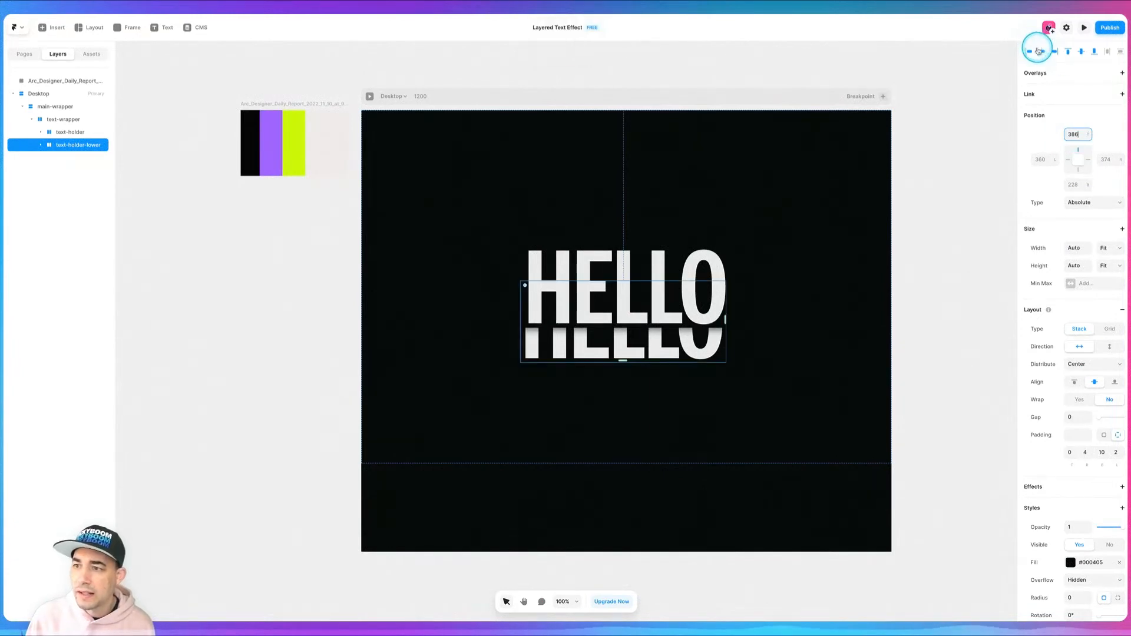
{"action": "left_click", "coordinate": [1081, 130]}
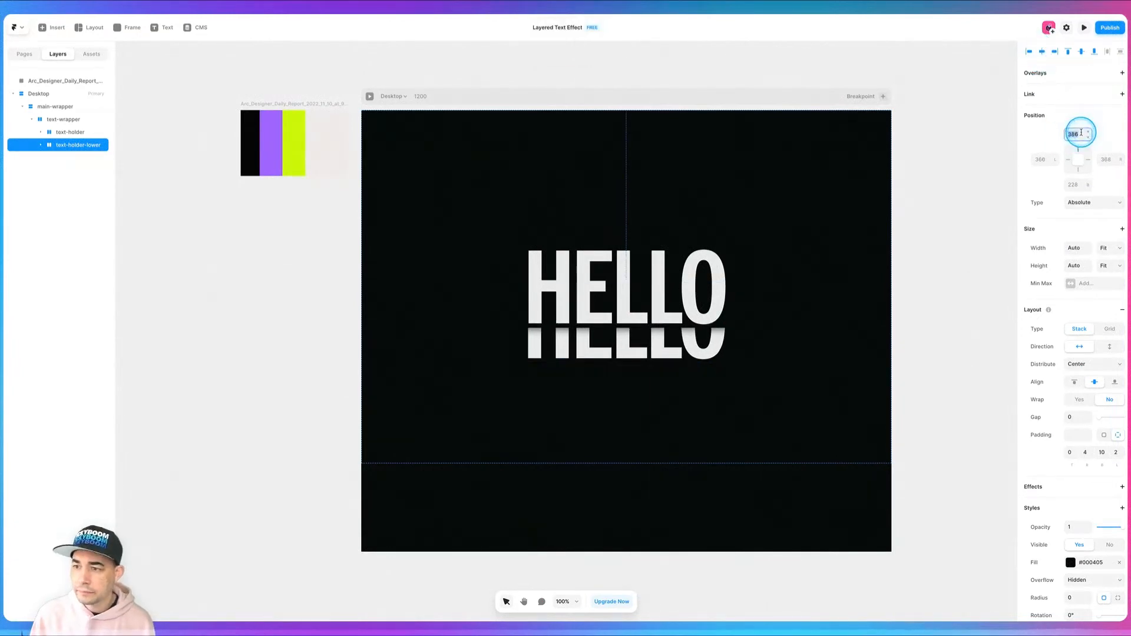
{"action": "key", "text": "Down"}
{"action": "key", "text": "Down"}
{"action": "key", "text": "Down"}
{"action": "key", "text": "Down"}
{"action": "key", "text": "Down"}
{"action": "key", "text": "Down"}
{"action": "key", "text": "Down"}
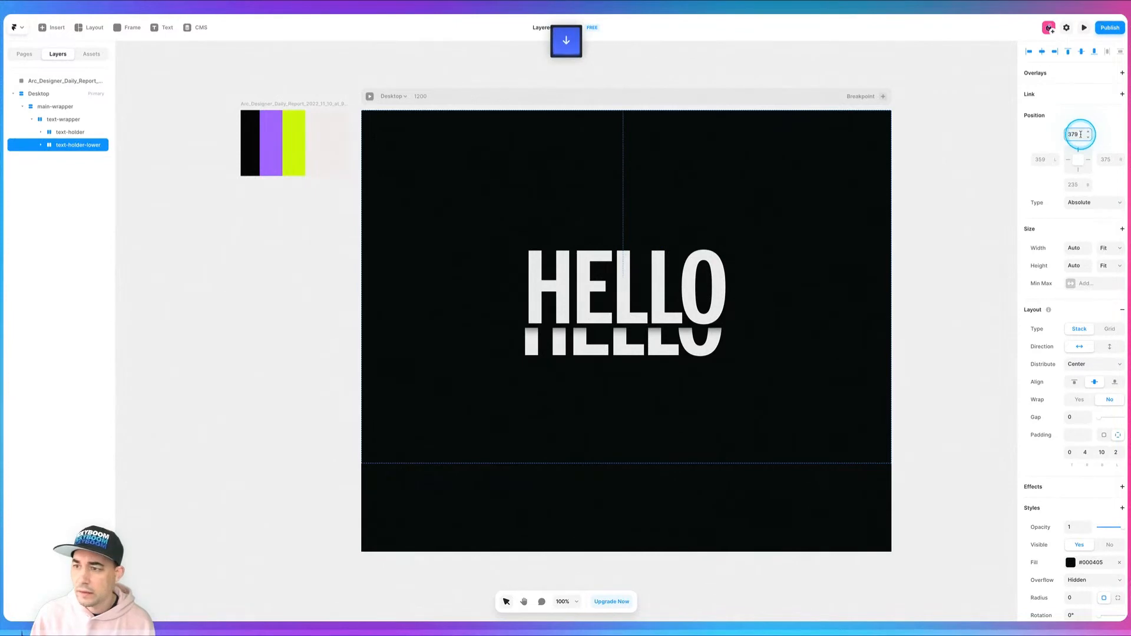
Recenter text-holder-lower horizontally in its parent and set its top position to 350.
{"action": "left_click", "coordinate": [1042, 51]}
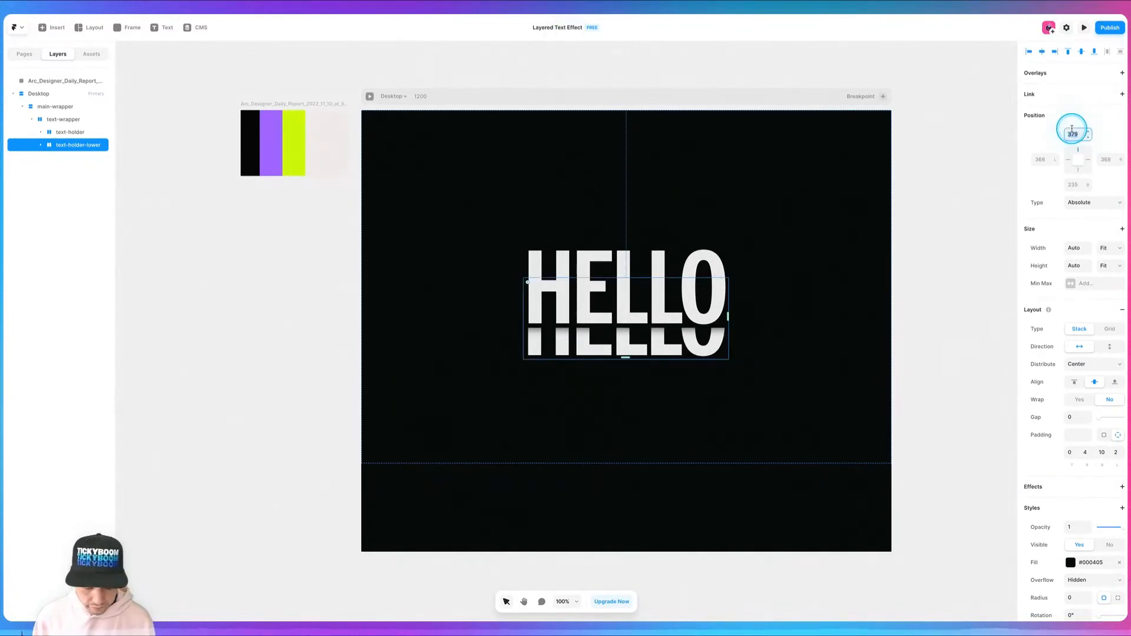
{"action": "type", "text": "350"}
{"action": "key", "text": "Tab"}
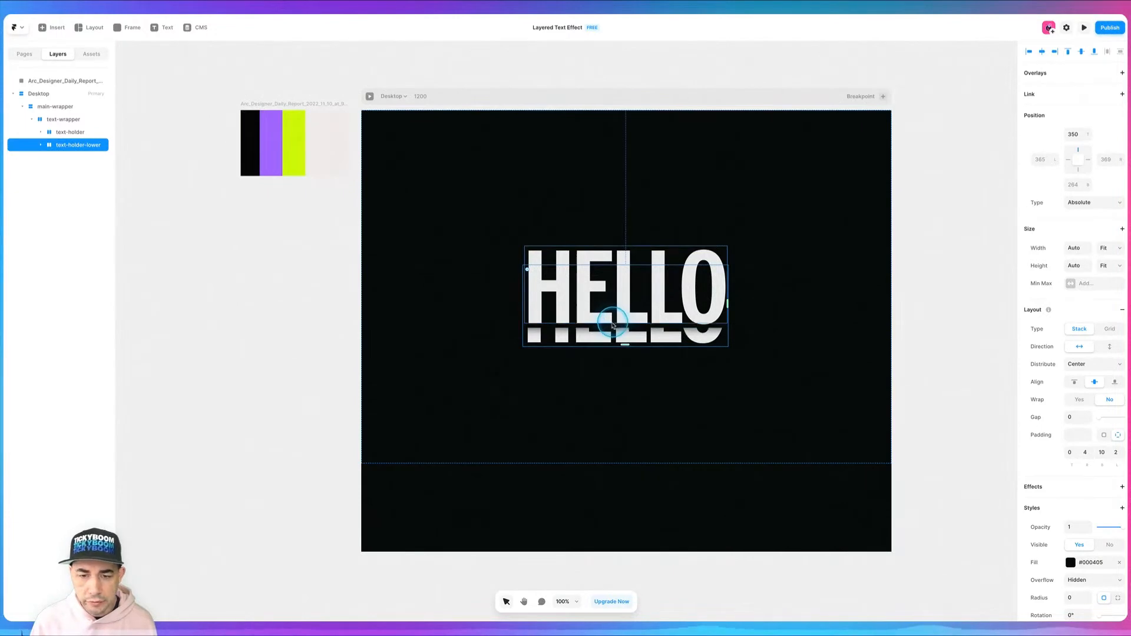
Set the text-holder's shadow blur to 18 and adjust the shadow color's opacity.
{"action": "left_click", "coordinate": [64, 132]}
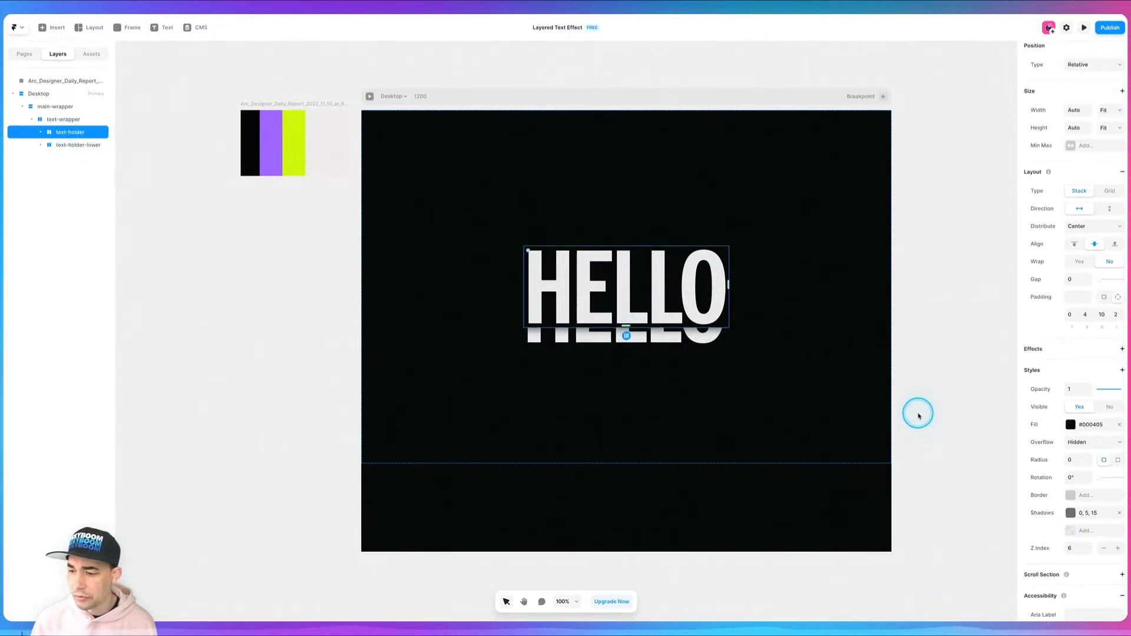
{"action": "left_click", "coordinate": [1071, 514]}
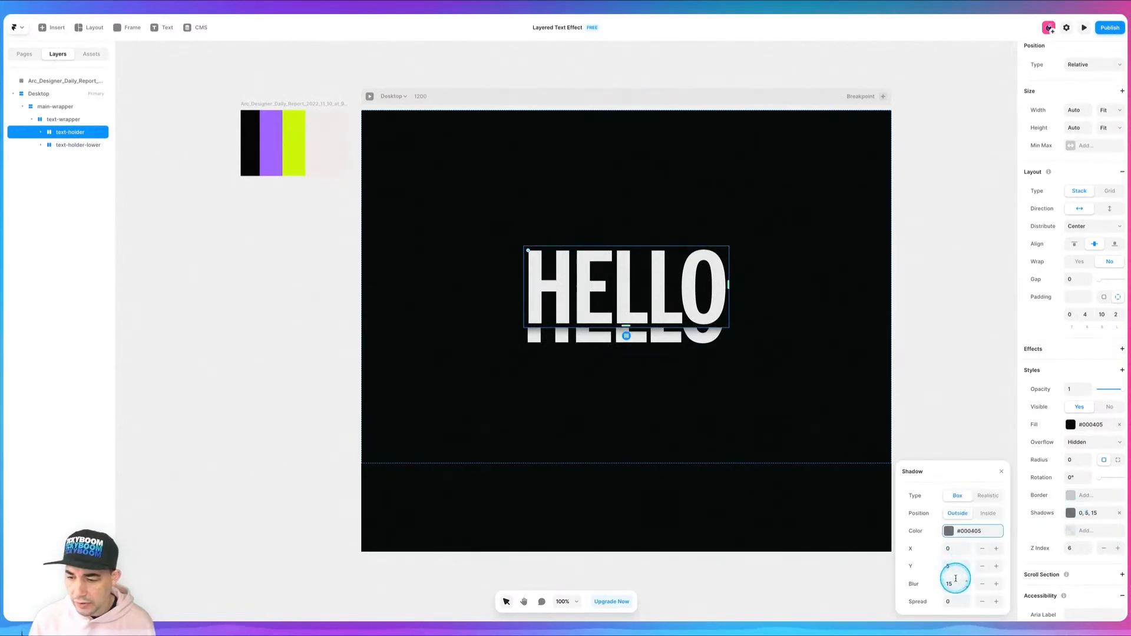
{"action": "key", "text": "Up"}
{"action": "key", "text": "Up"}
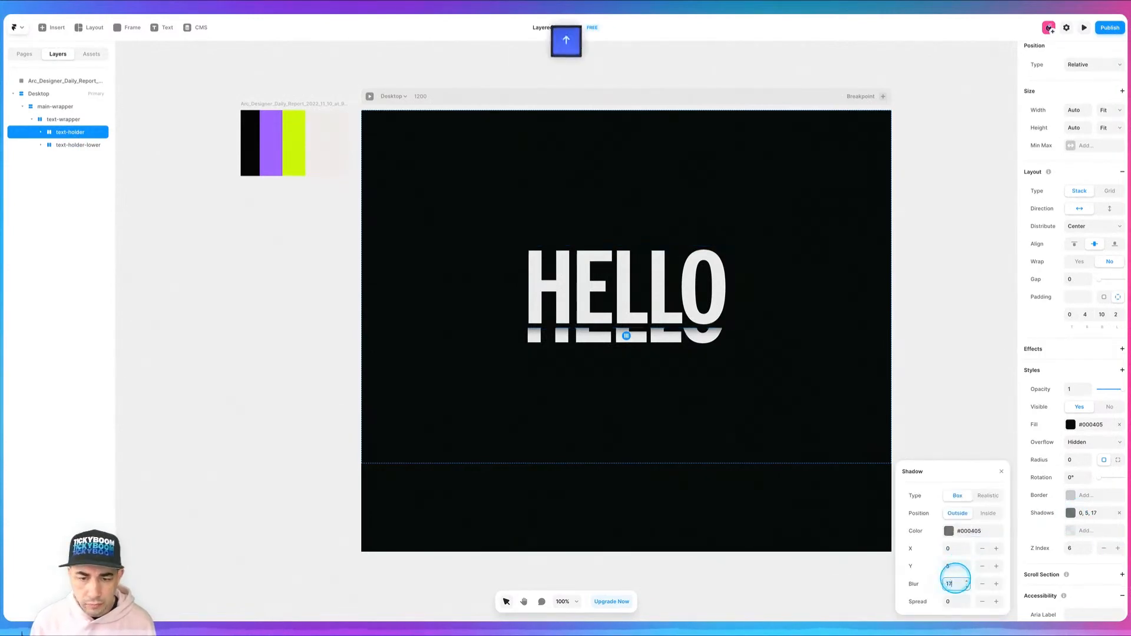
{"action": "left_click", "coordinate": [949, 531]}
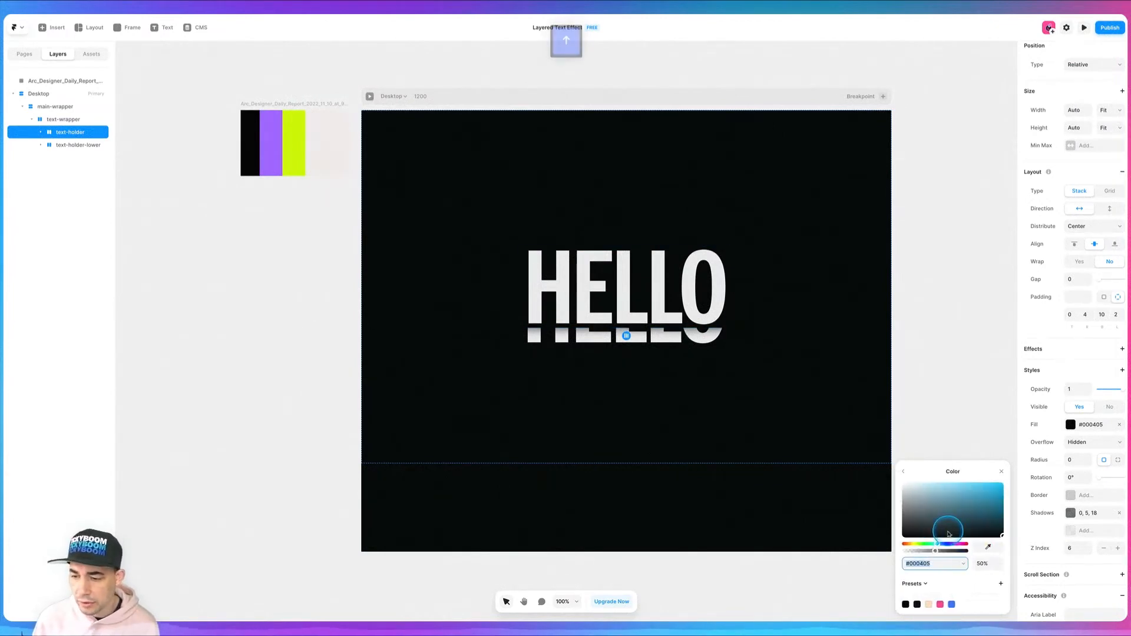
{"action": "left_click", "coordinate": [982, 564]}
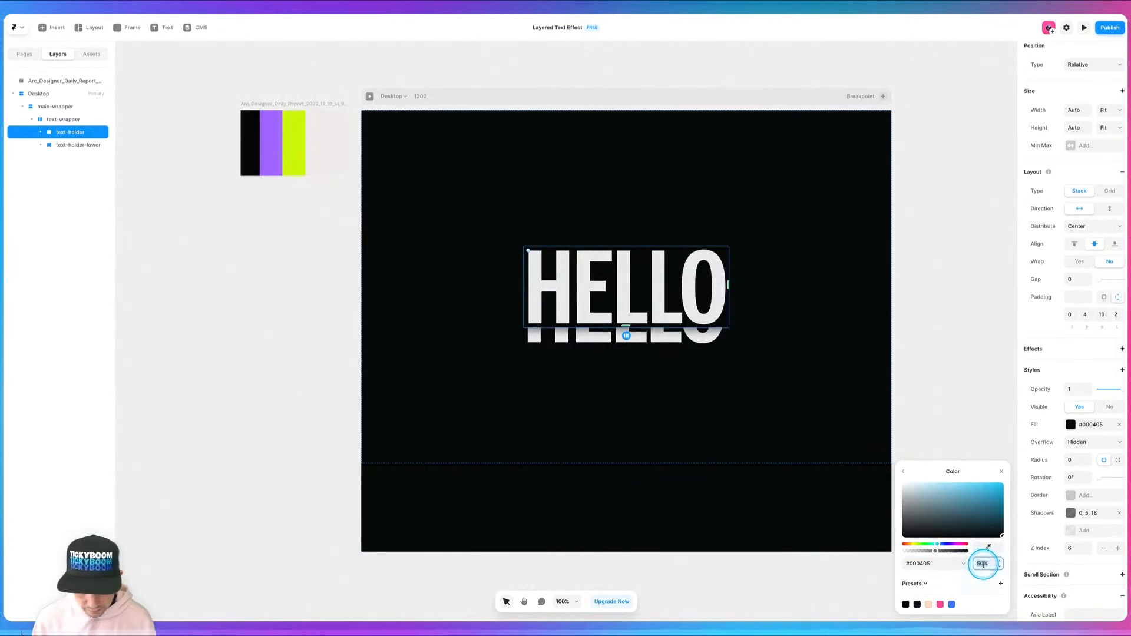
{"action": "key", "text": "Tab"}
{"action": "left_click", "coordinate": [966, 355]}
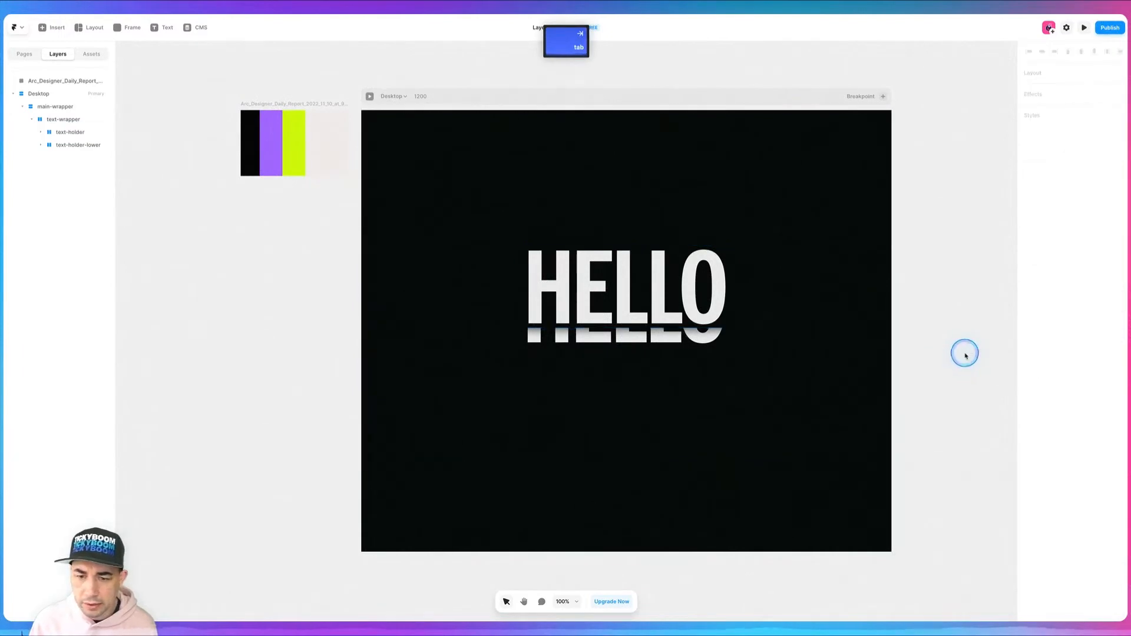
Set text-holder-lower's shadow blur to 20 and its shadow color opacity to 60%.
{"action": "left_click", "coordinate": [75, 148]}
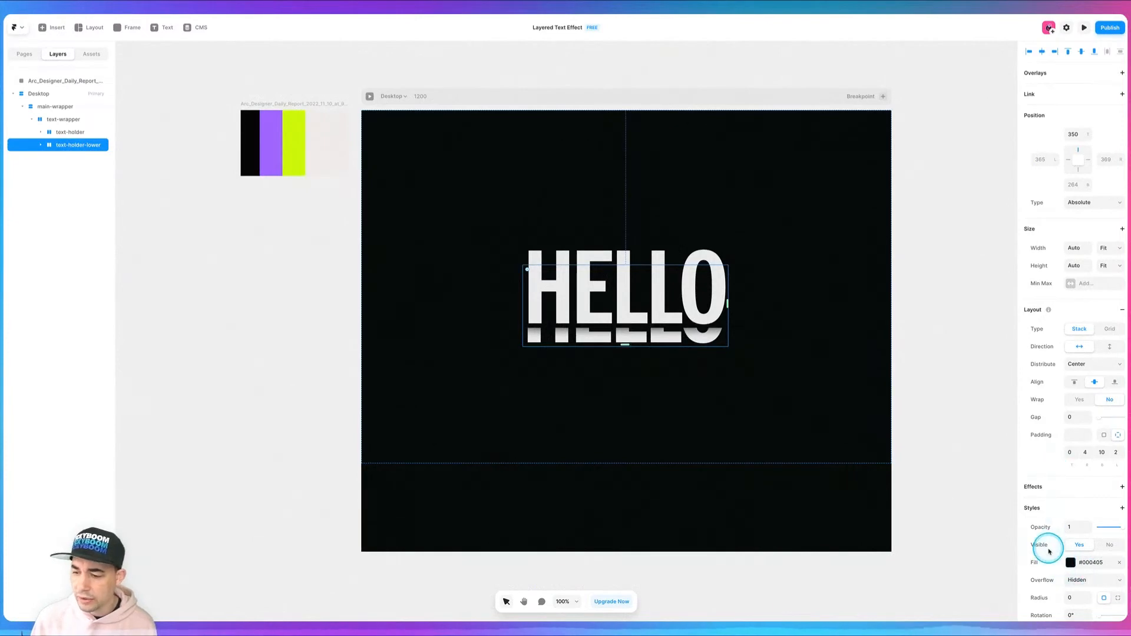
{"action": "scroll", "coordinate": [1050, 548], "scroll_direction": "down", "scroll_amount": 1}
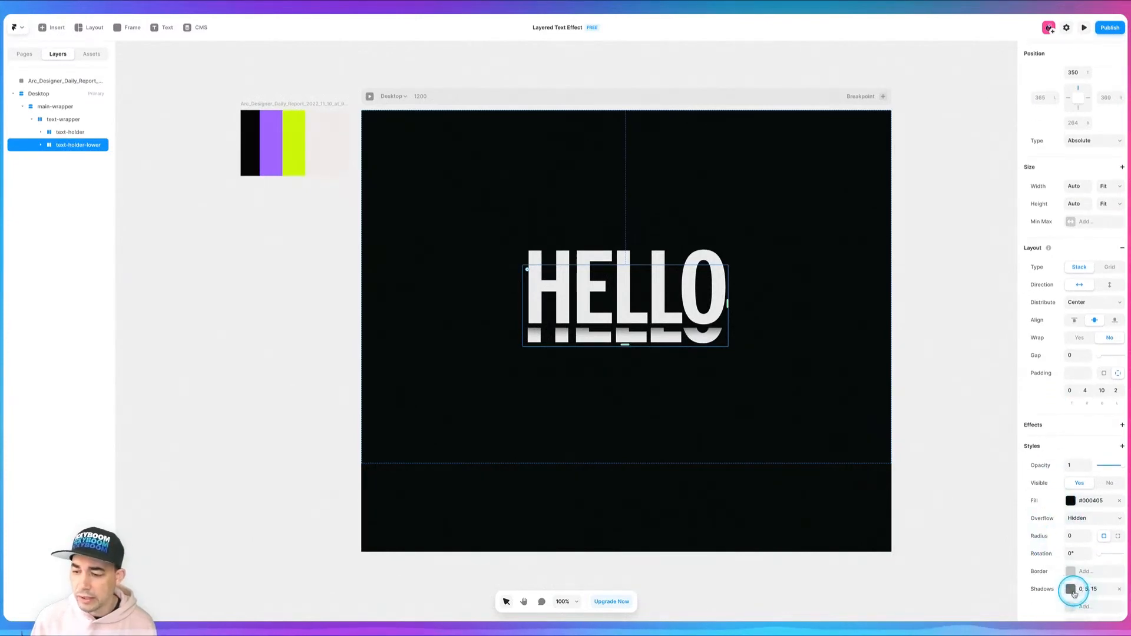
{"action": "left_click", "coordinate": [1071, 590]}
{"action": "left_click", "coordinate": [958, 583]}
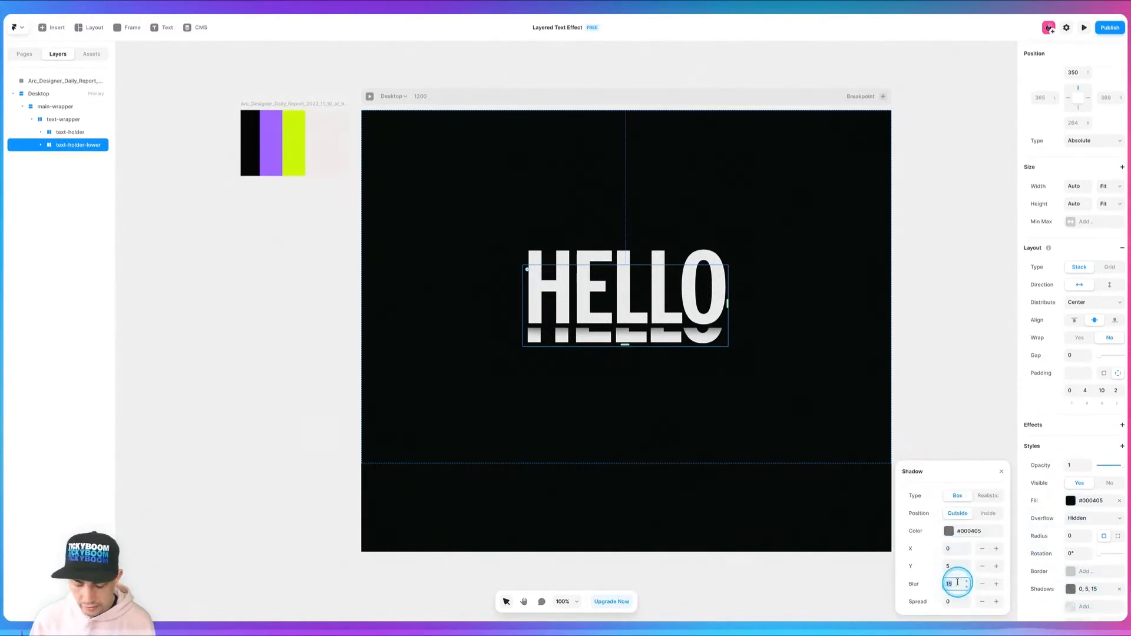
{"action": "type", "text": "20"}
{"action": "key", "text": "Tab"}
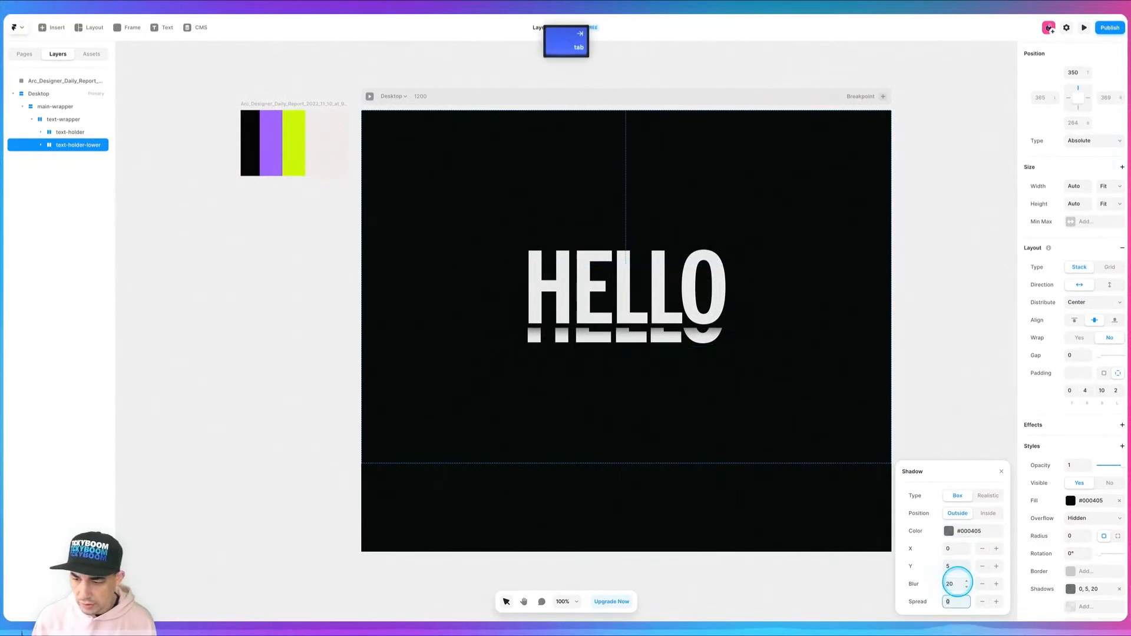
{"action": "left_click", "coordinate": [950, 531]}
{"action": "left_click", "coordinate": [981, 564]}
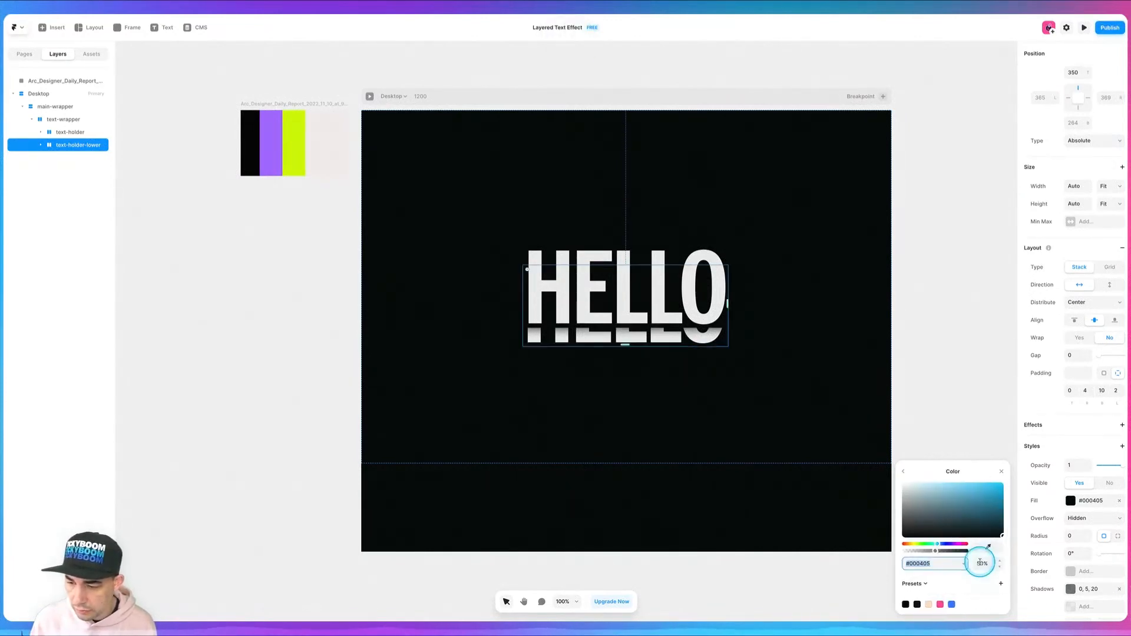
{"action": "key", "text": "Tab"}
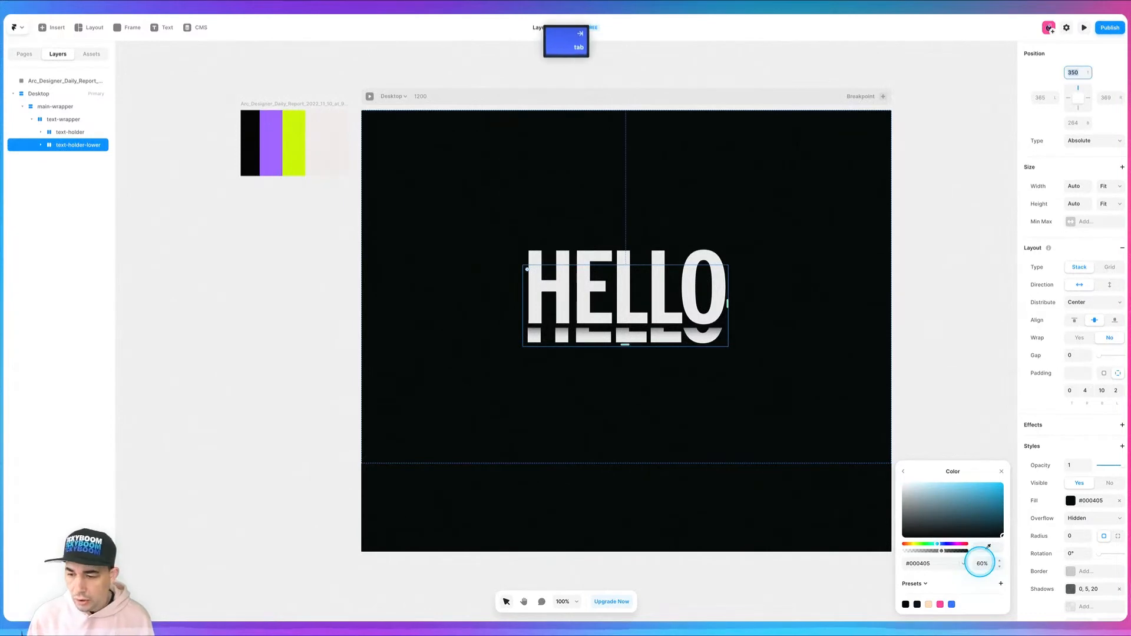
{"action": "left_click", "coordinate": [929, 352]}
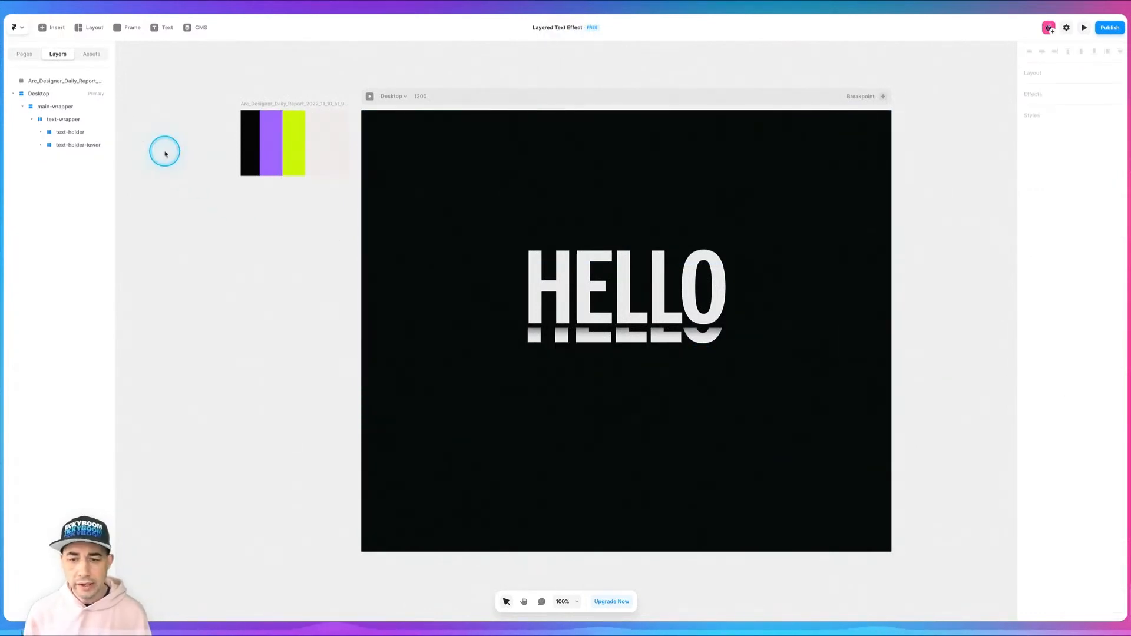
Copy and paste text-holder-lower, and move the copy into text-wrapper below the existing text-holder-lower.
{"action": "left_click", "coordinate": [65, 146]}
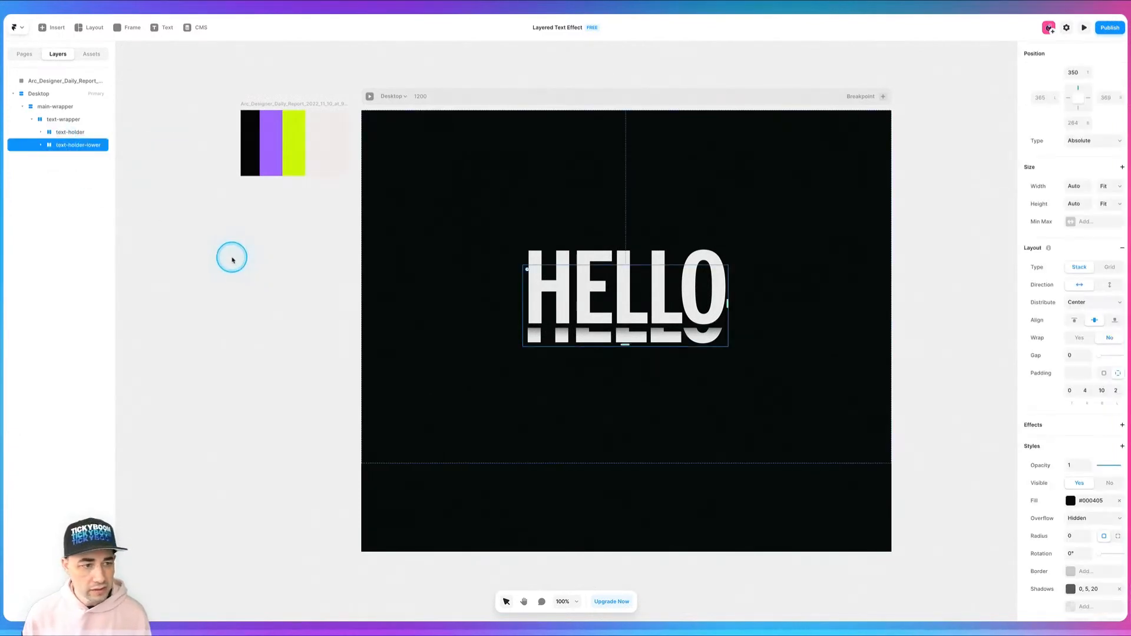
{"action": "key", "text": "super+v"}
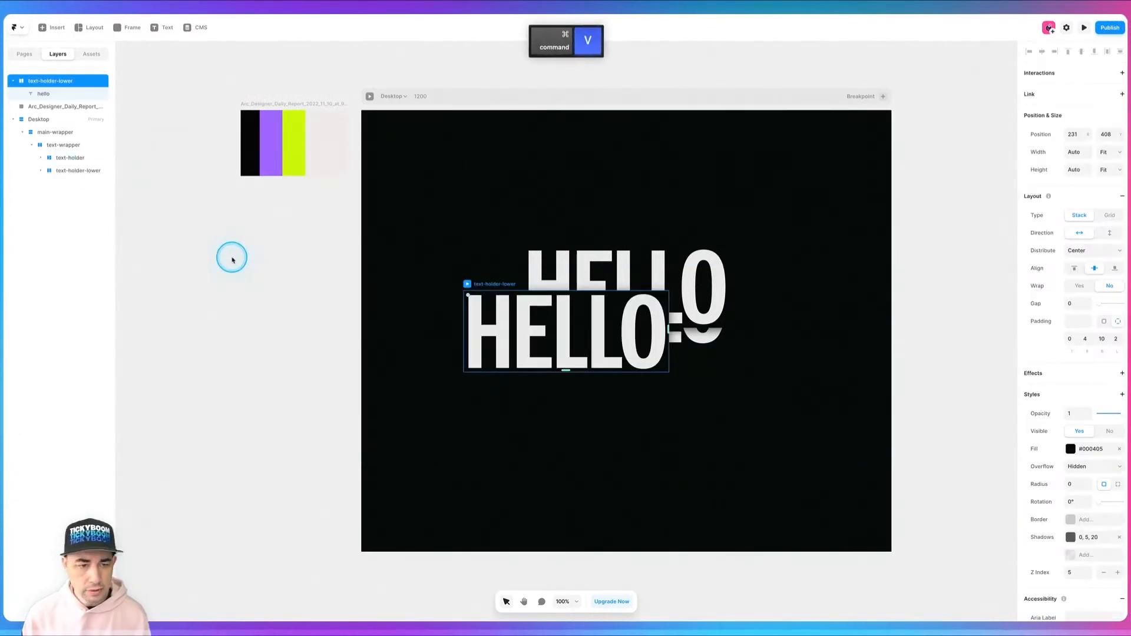
{"action": "left_click", "coordinate": [13, 80]}
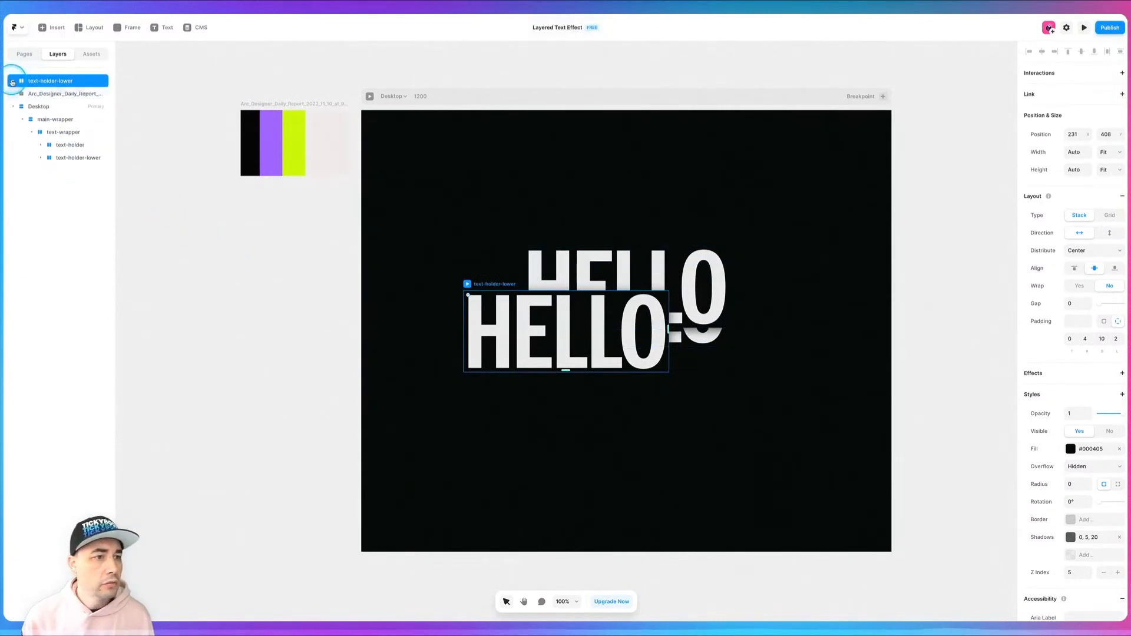
{"action": "left_click_drag", "start_coordinate": [47, 102], "coordinate": [63, 155]}
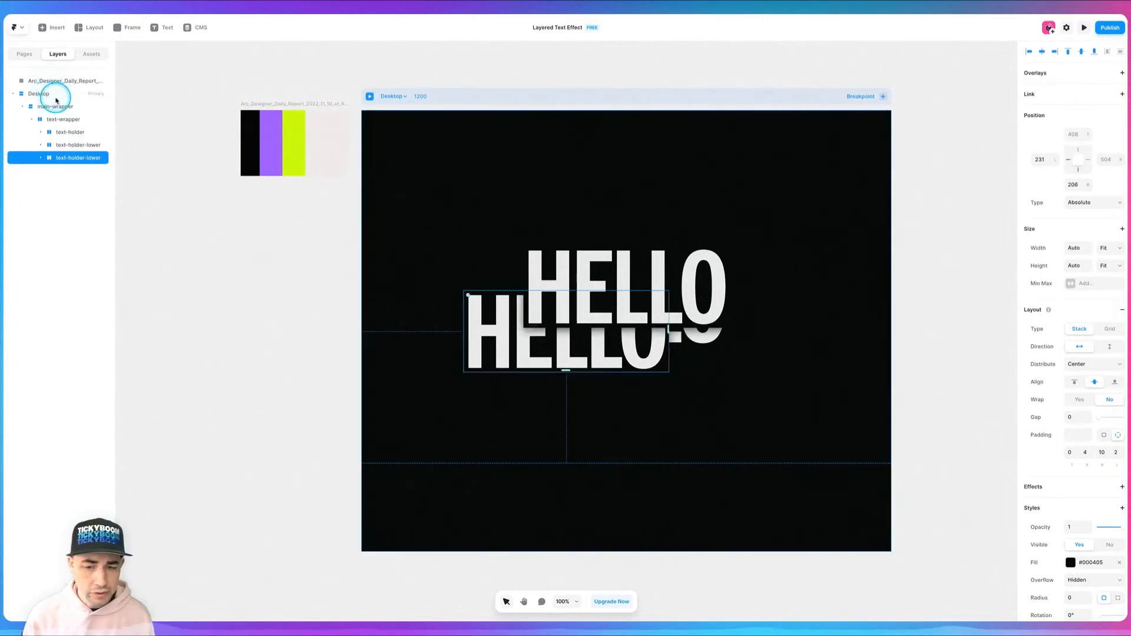
Center the copied text-holder-lower horizontally in its parent and set its Z Index to 4.
{"action": "left_click", "coordinate": [1043, 53]}
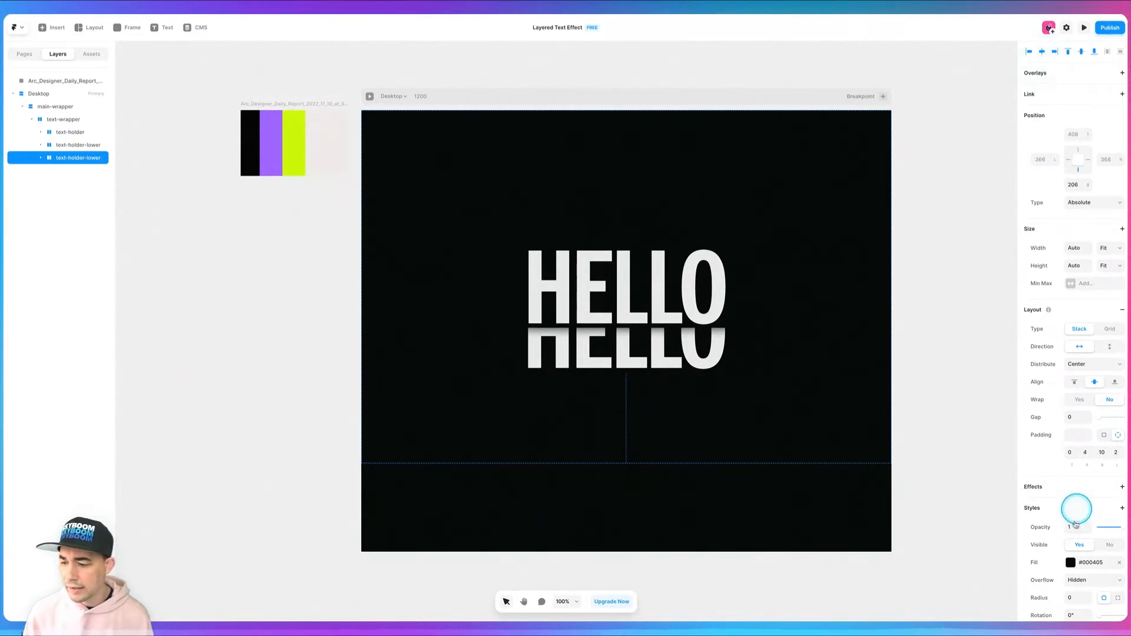
{"action": "scroll", "coordinate": [1074, 527], "scroll_direction": "down", "scroll_amount": 3}
{"action": "left_click", "coordinate": [1075, 530]}
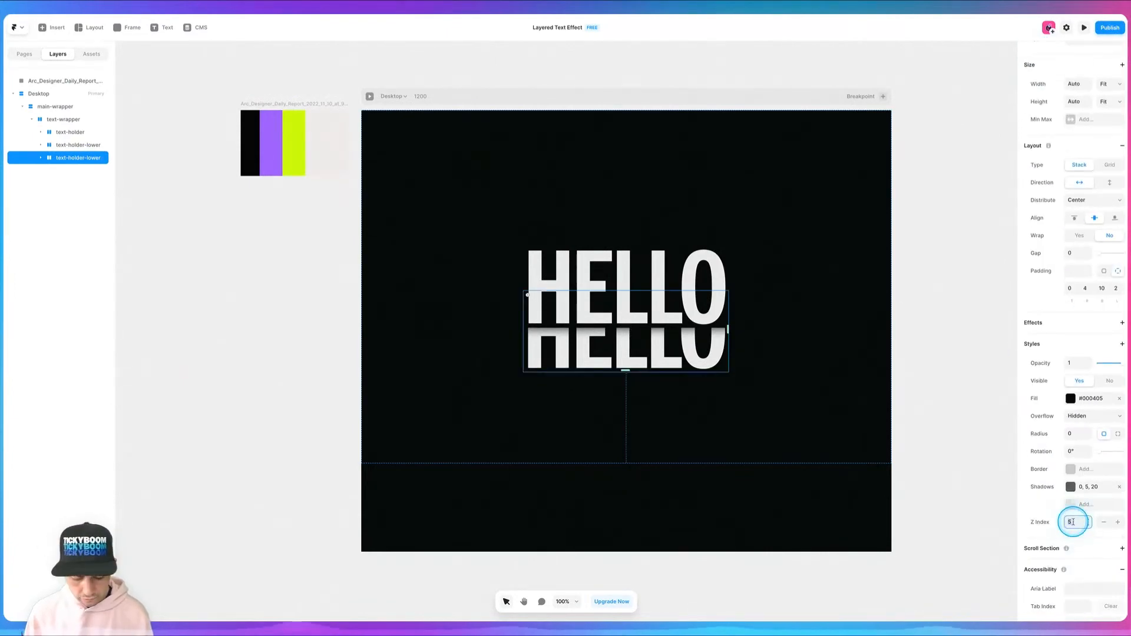
{"action": "type", "text": "4"}
{"action": "key", "text": "Tab"}
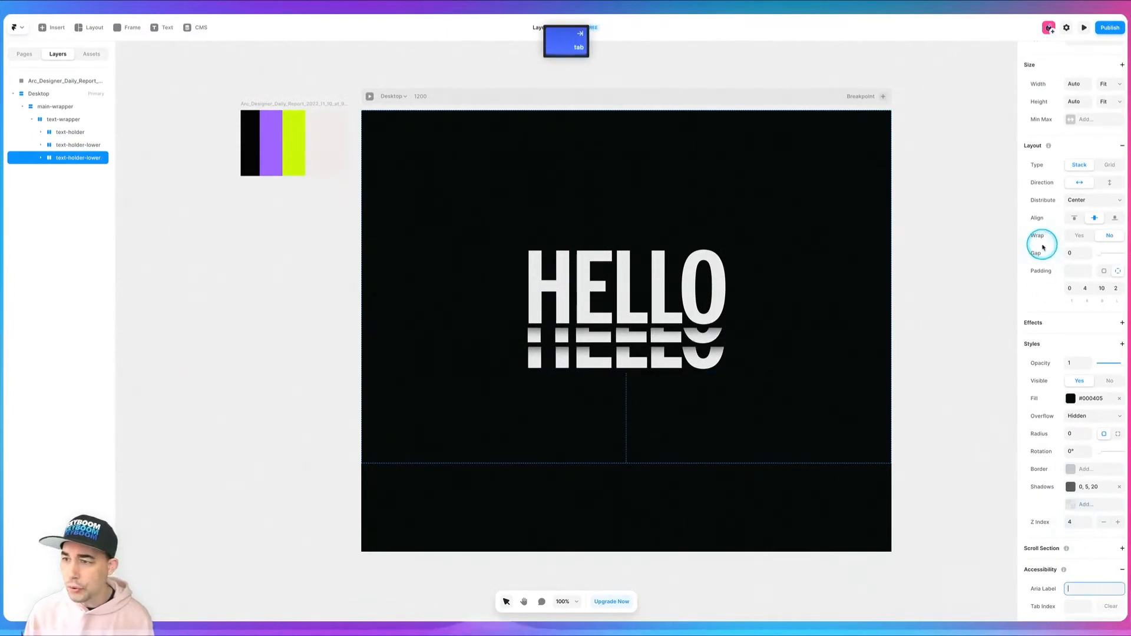
Set the copied text-holder-lower's top position to 390.
{"action": "scroll", "coordinate": [1058, 176], "scroll_direction": "up", "scroll_amount": 3}
{"action": "left_click", "coordinate": [1069, 119]}
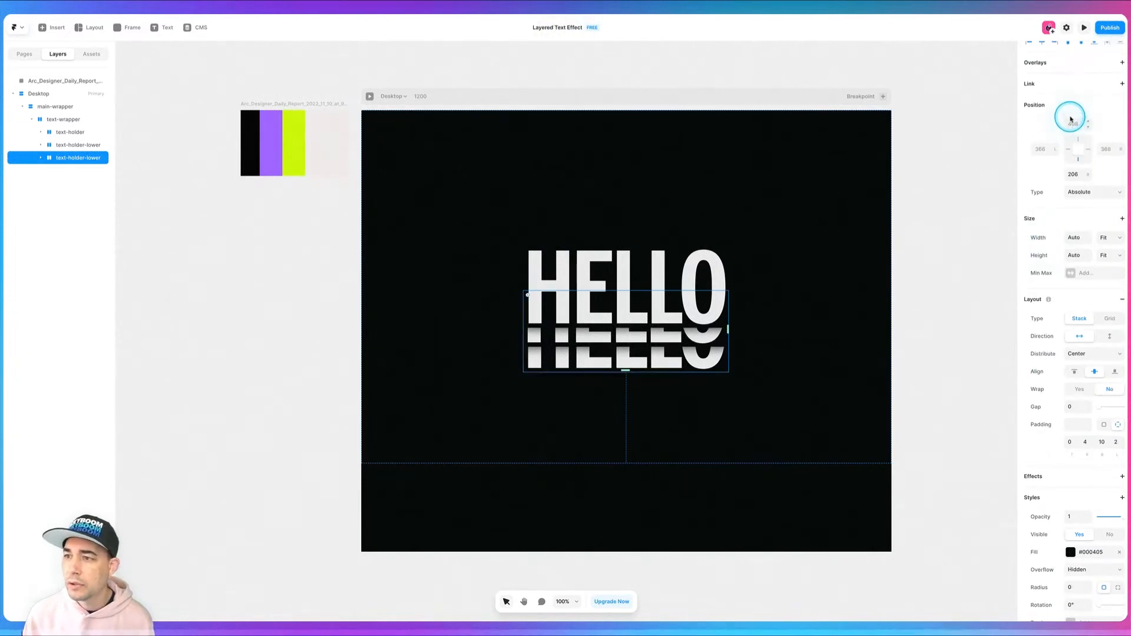
{"action": "left_click_drag", "start_coordinate": [1071, 119], "coordinate": [1044, 119]}
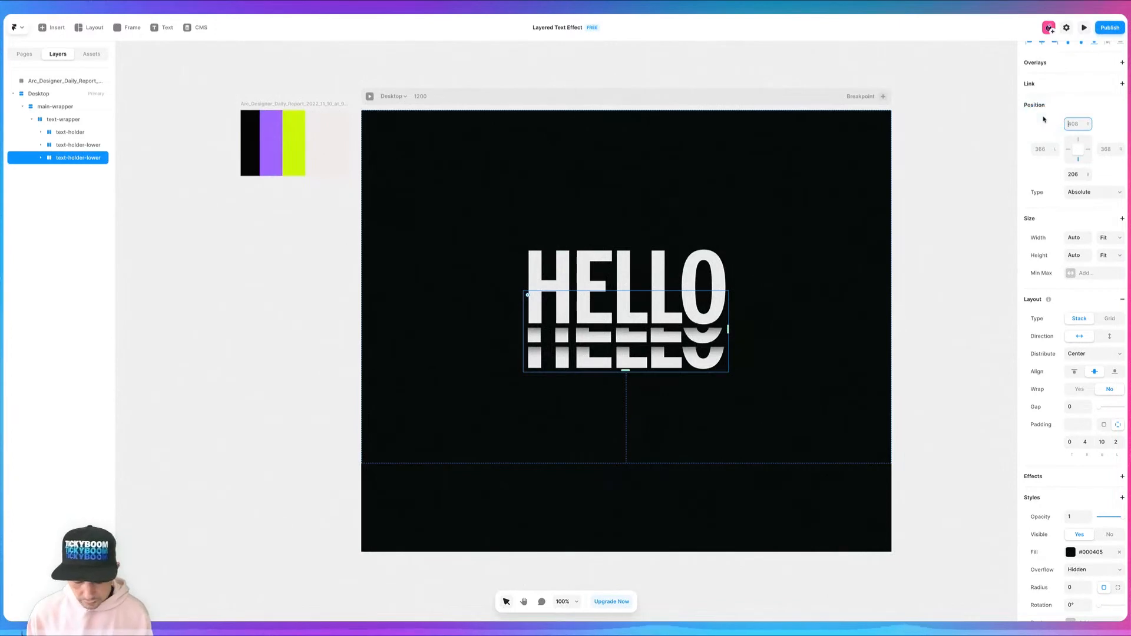
{"action": "type", "text": "390"}
{"action": "key", "text": "Tab"}
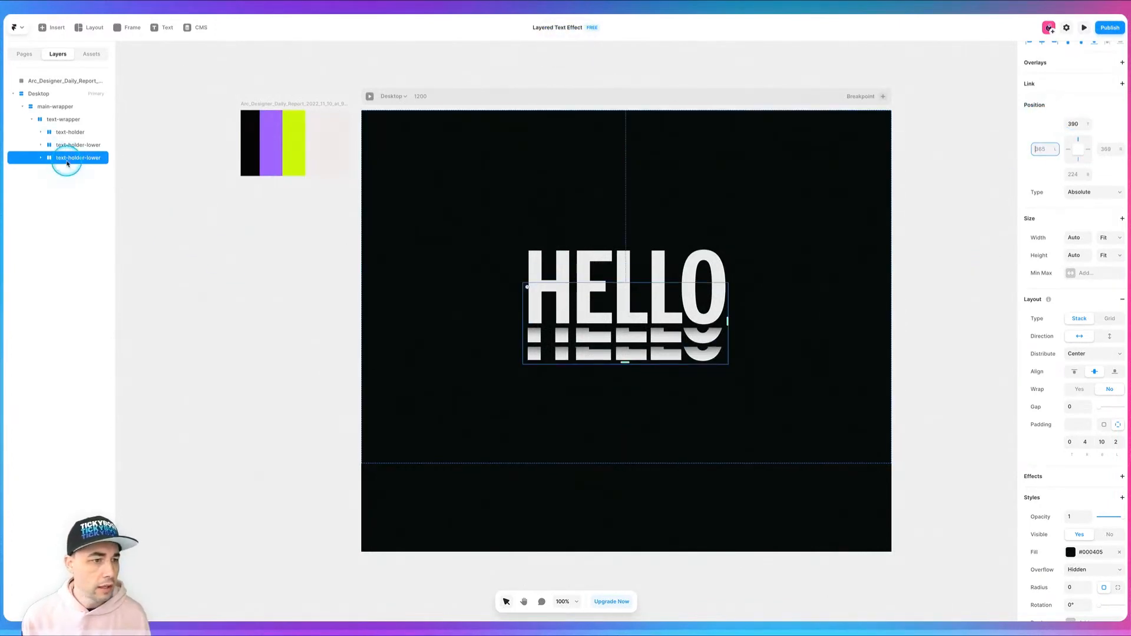
Duplicate the lowest text-holder-lower layer inside text-wrapper.
{"action": "left_click", "coordinate": [71, 183]}
{"action": "left_click", "coordinate": [63, 157]}
{"action": "key", "text": "super"}
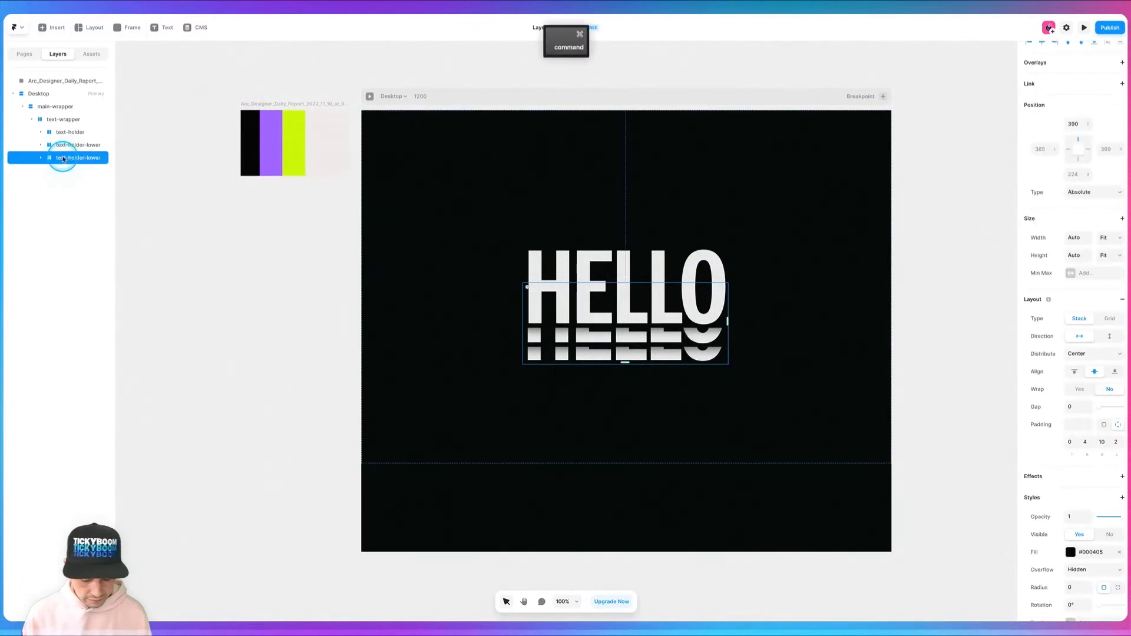
{"action": "key", "text": "super+d"}
{"action": "left_click", "coordinate": [20, 172]}
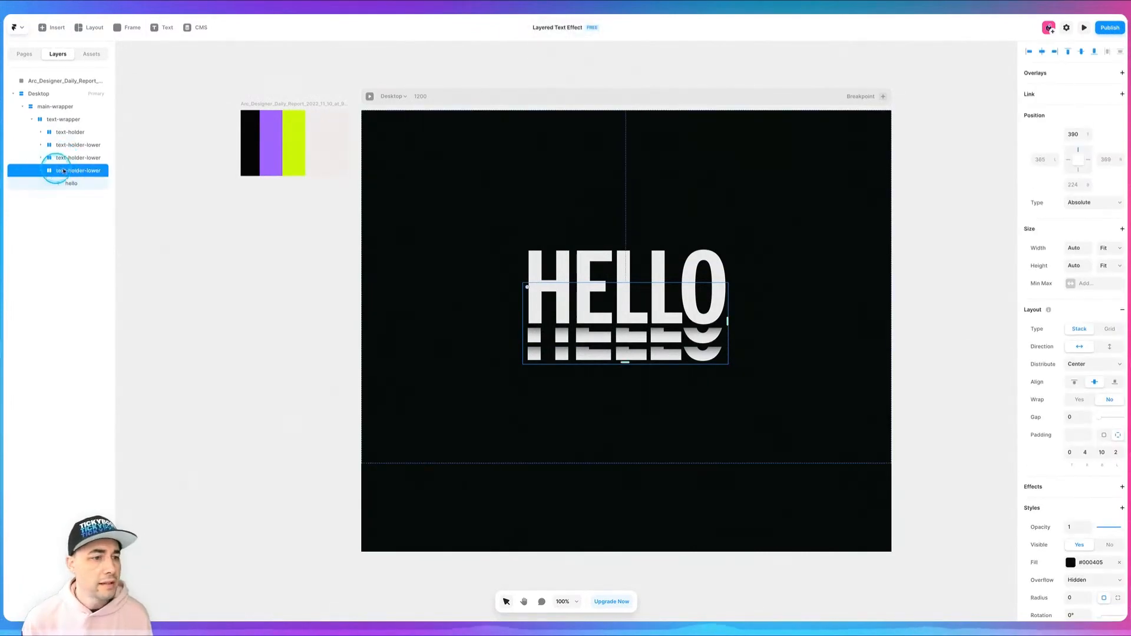
Set the new duplicate text-holder-lower's Z Index to 3.
{"action": "scroll", "coordinate": [1054, 513], "scroll_direction": "down", "scroll_amount": 3}
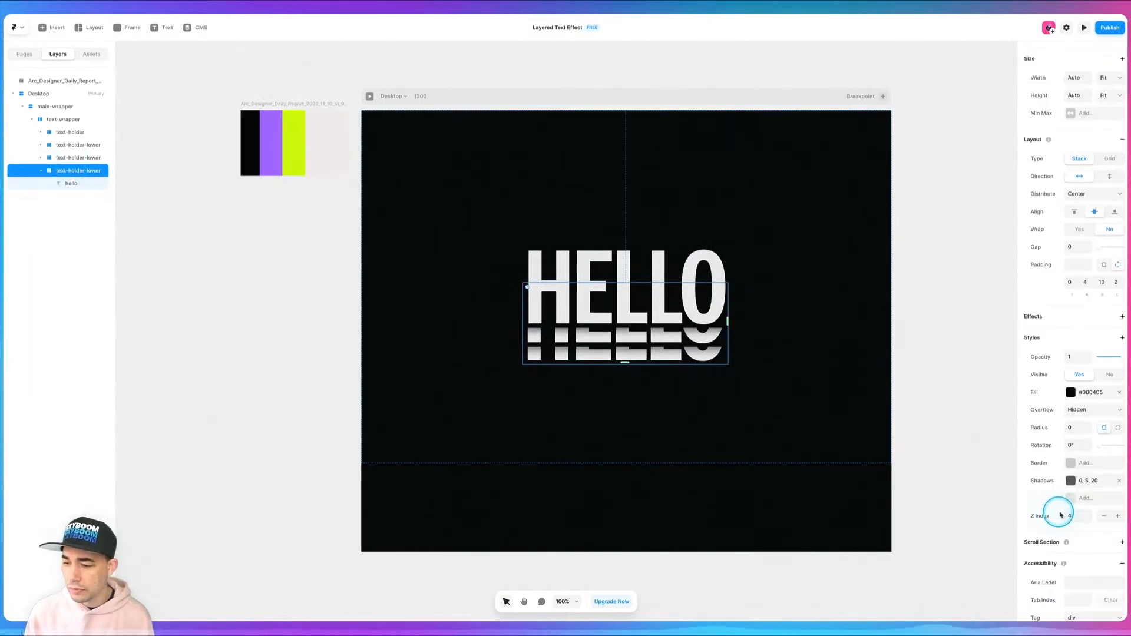
{"action": "left_click", "coordinate": [1072, 515]}
{"action": "key", "text": "Tab"}
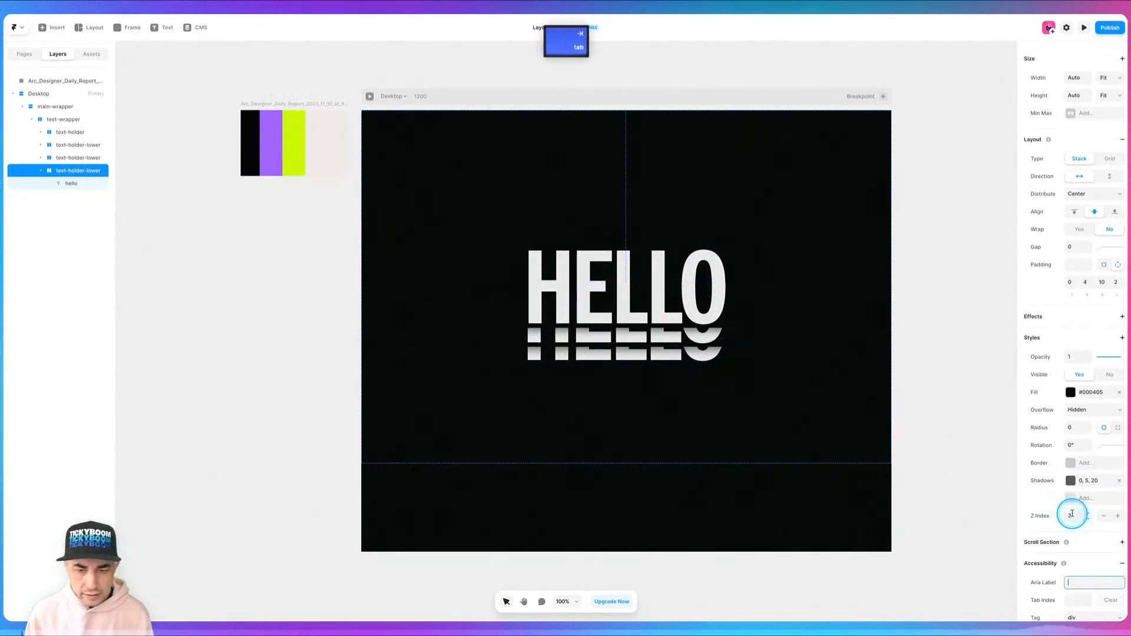
Try top positions of 400 and 450 on the newest text-holder-lower layer.
{"action": "scroll", "coordinate": [1061, 146], "scroll_direction": "up", "scroll_amount": 3}
{"action": "left_click", "coordinate": [1073, 134]}
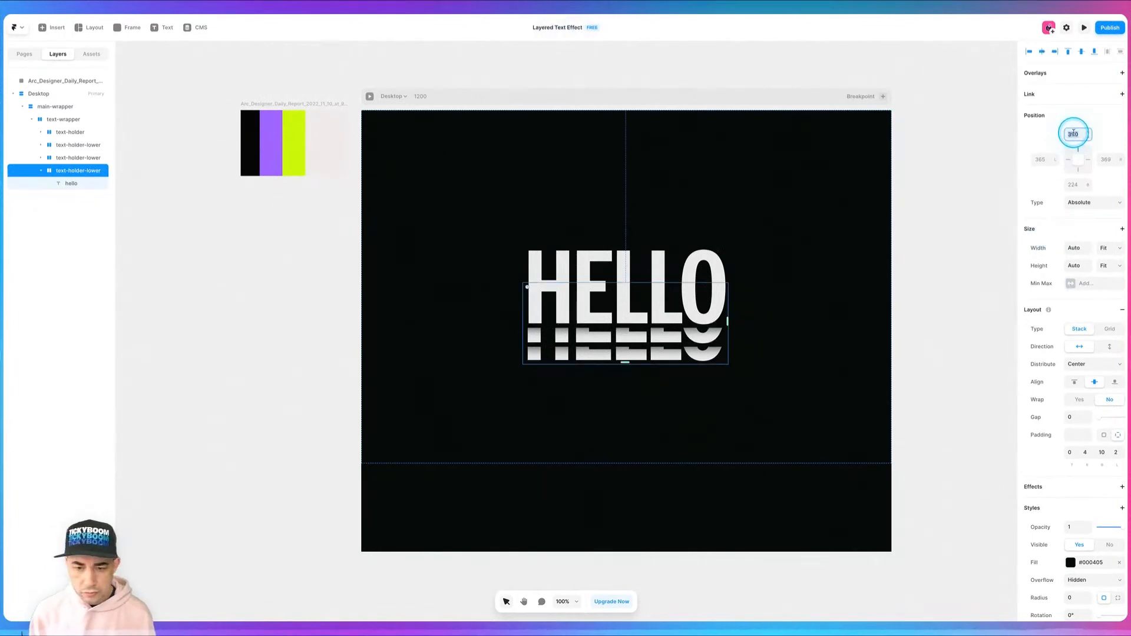
{"action": "type", "text": "400"}
{"action": "key", "text": "Tab"}
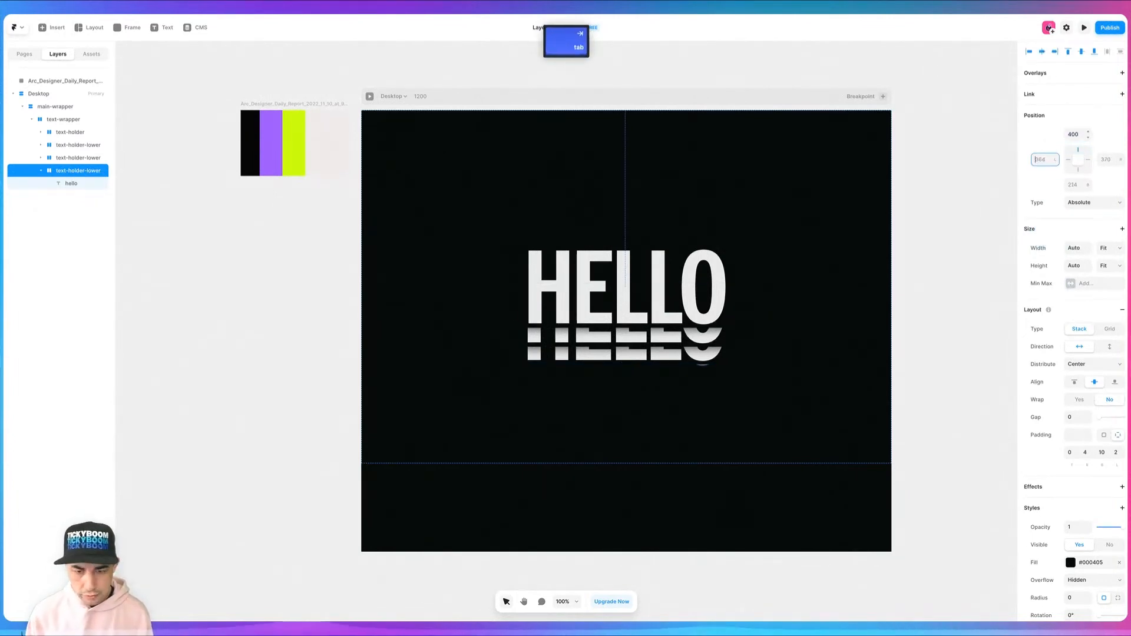
{"action": "left_click", "coordinate": [1073, 133]}
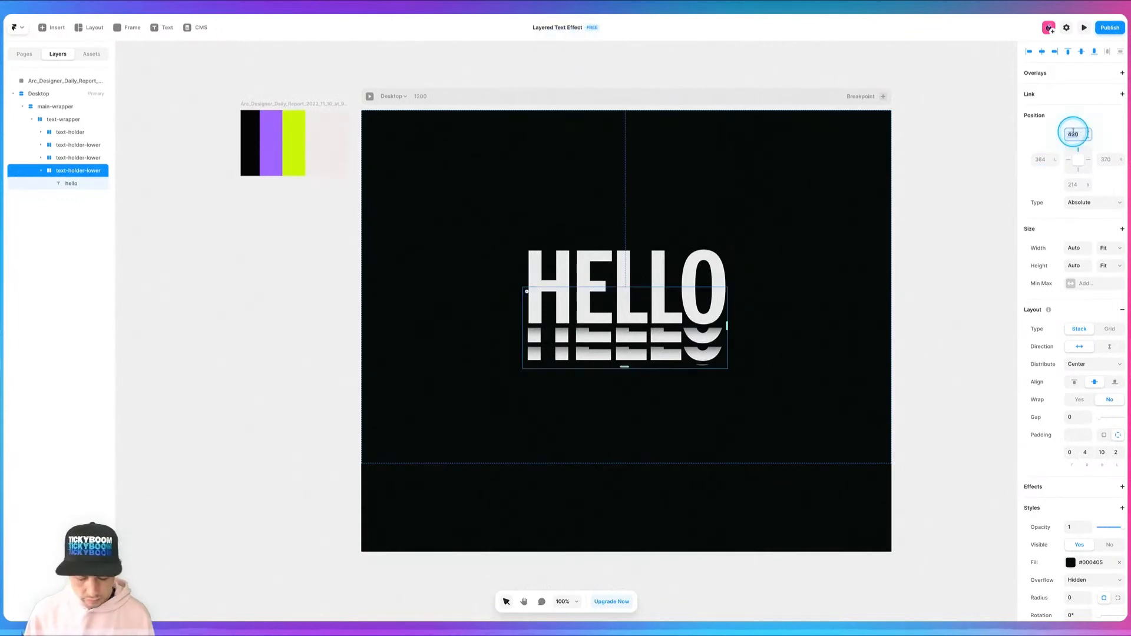
{"action": "type", "text": "450"}
{"action": "key", "text": "Tab"}
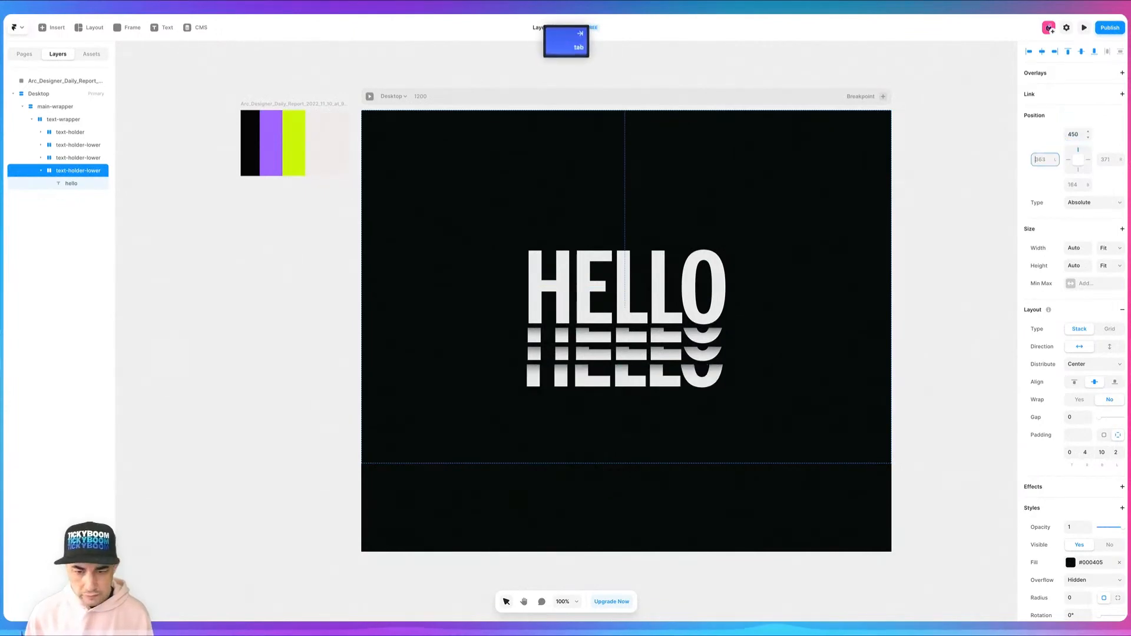
Set the newest text-holder-lower's top position to 425 and center it horizontally in its parent.
{"action": "left_click", "coordinate": [1073, 134]}
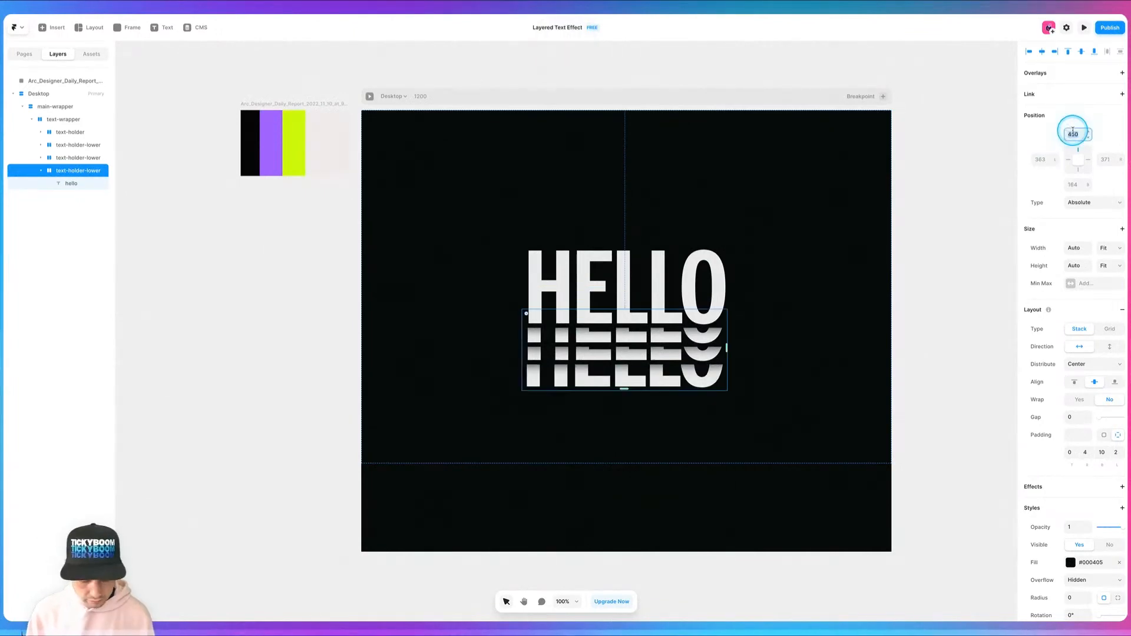
{"action": "type", "text": "425"}
{"action": "key", "text": "Tab"}
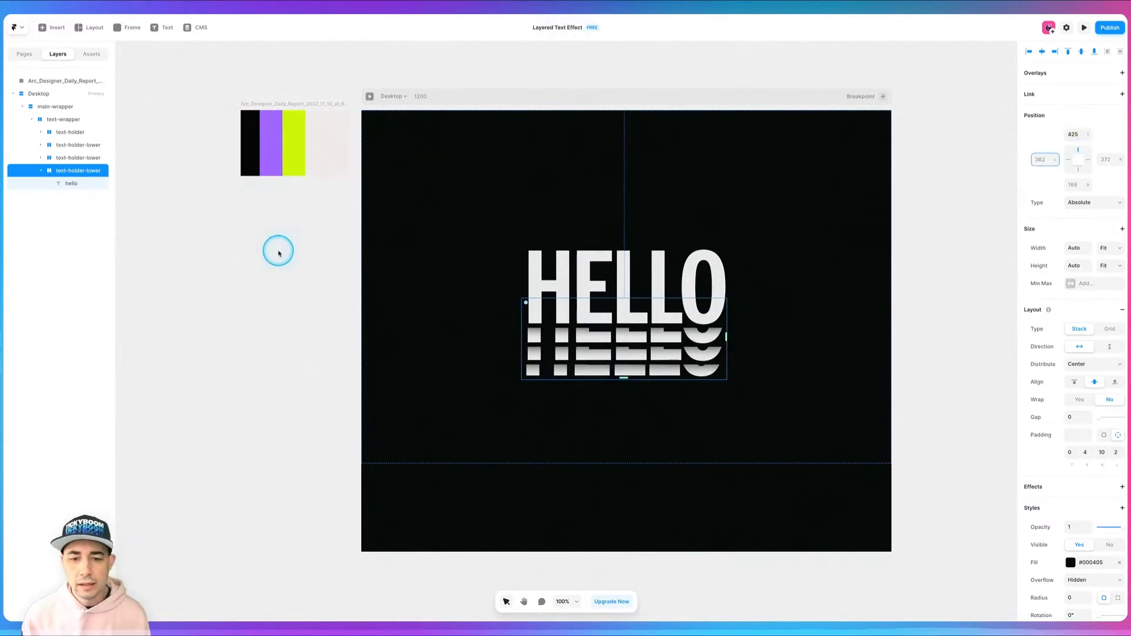
{"action": "left_click", "coordinate": [1056, 52]}
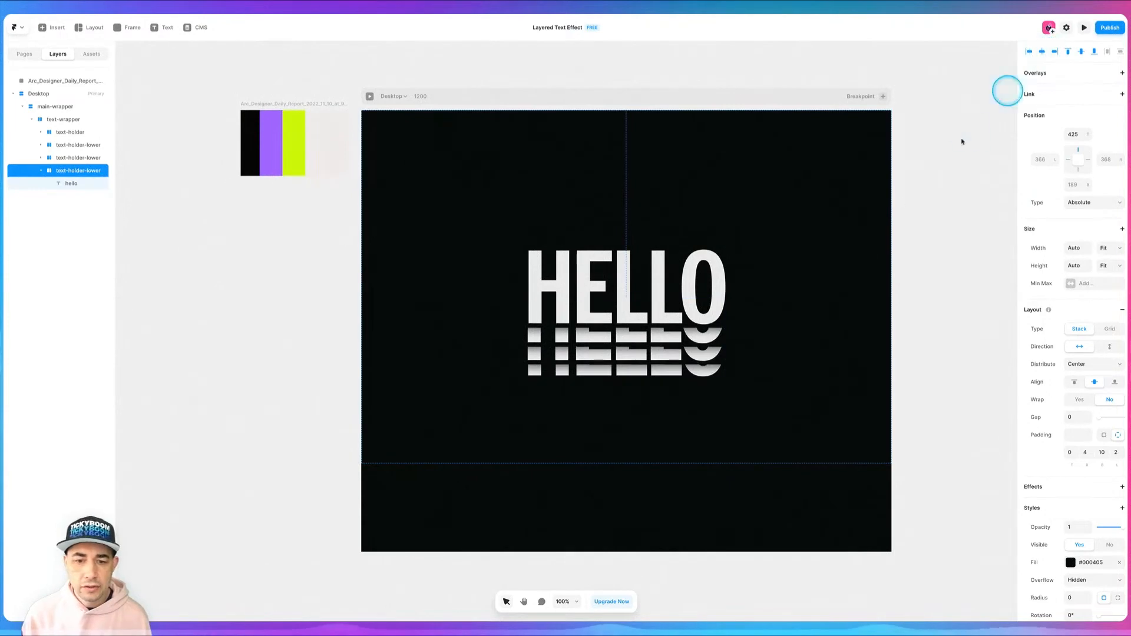
Try to center the first and second text-holder-lower layers horizontally as one selection.
{"action": "left_click", "coordinate": [71, 157]}
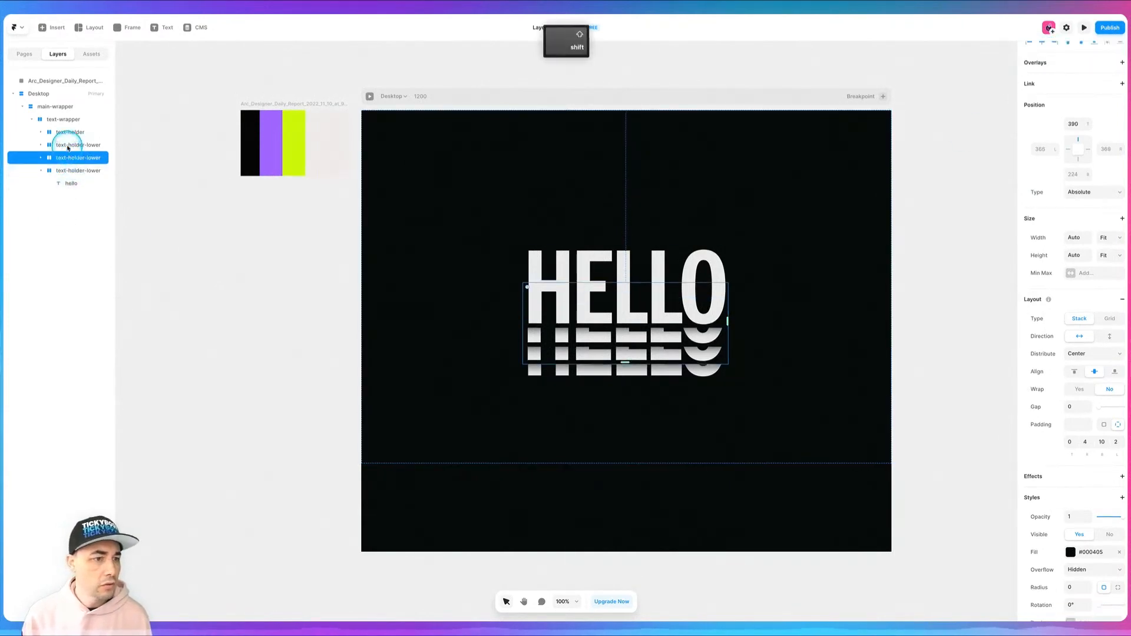
{"action": "left_click", "coordinate": [71, 145], "text": "shift"}
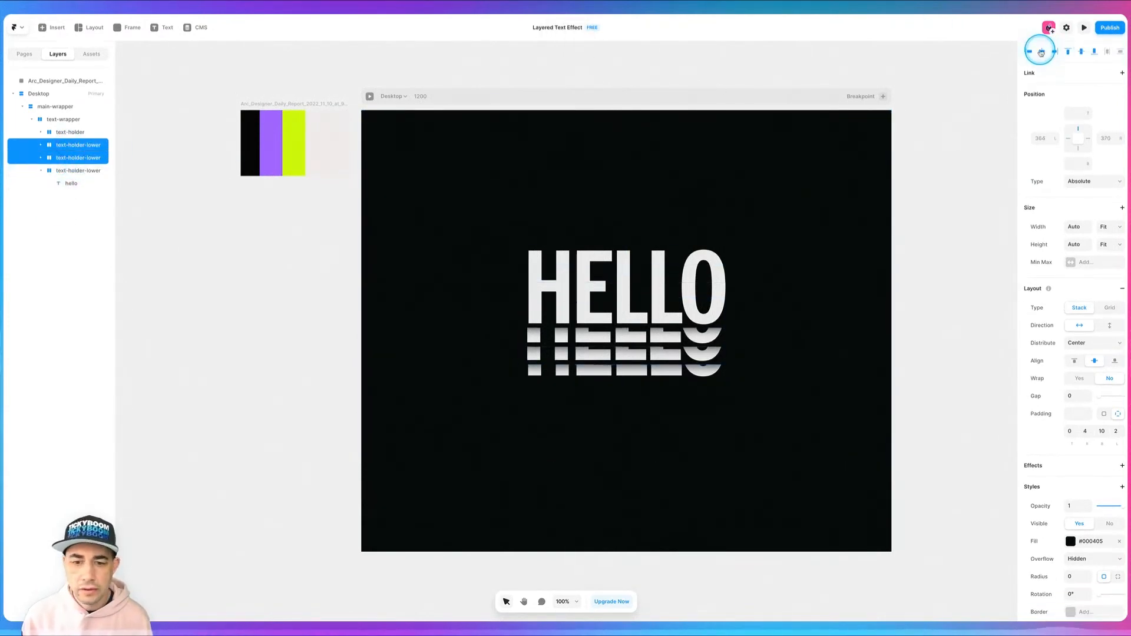
{"action": "left_click", "coordinate": [1042, 51]}
{"action": "left_click", "coordinate": [945, 308]}
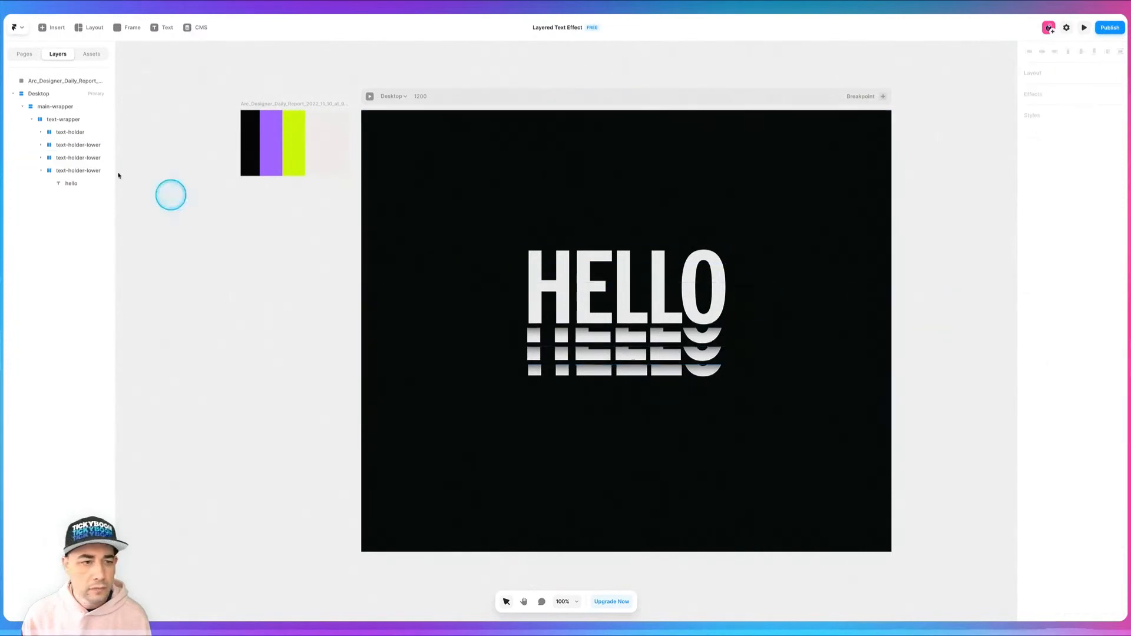
Center the second and first text-holder-lower layers horizontally in their parent, one at a time.
{"action": "left_click", "coordinate": [65, 156]}
{"action": "key", "text": "Right"}
{"action": "key", "text": "Right"}
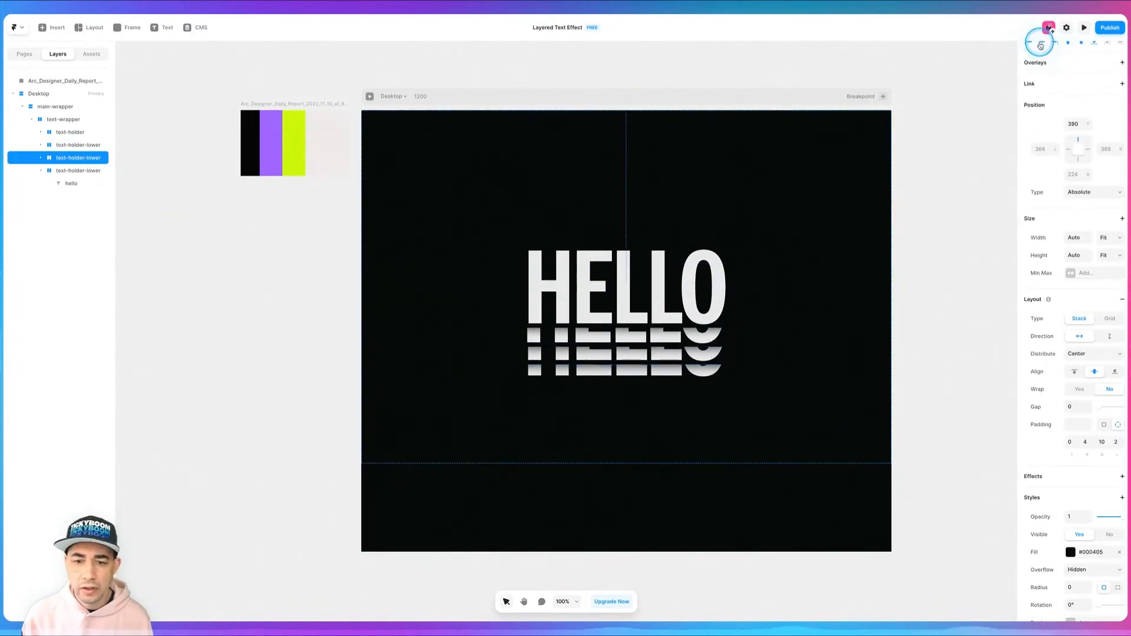
{"action": "left_click", "coordinate": [76, 144]}
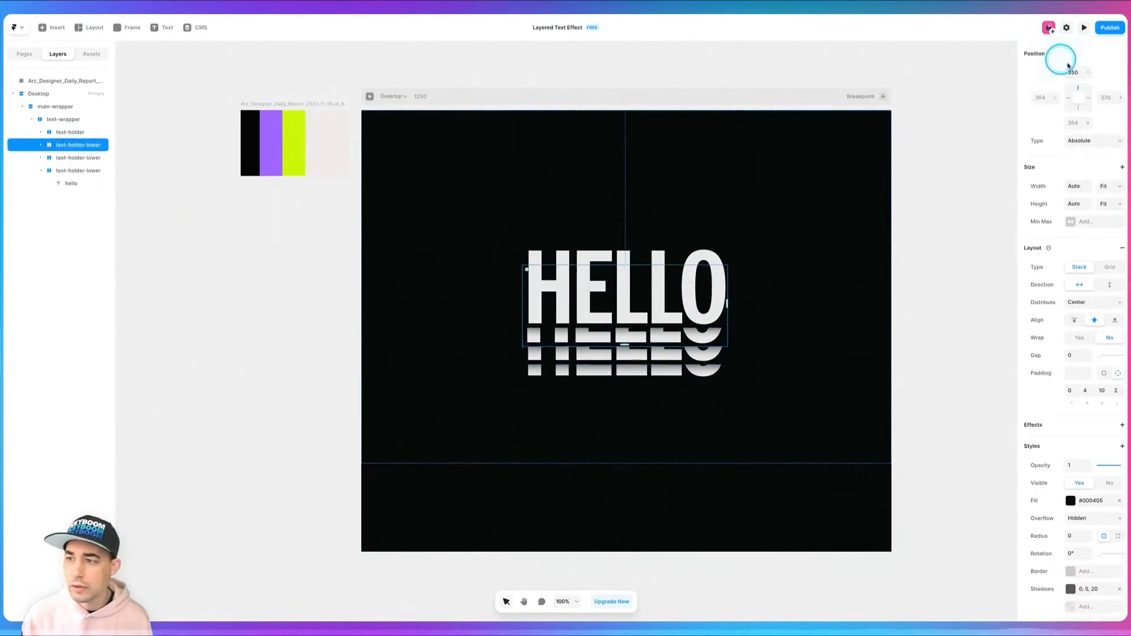
{"action": "scroll", "coordinate": [1061, 65], "scroll_direction": "up", "scroll_amount": 2}
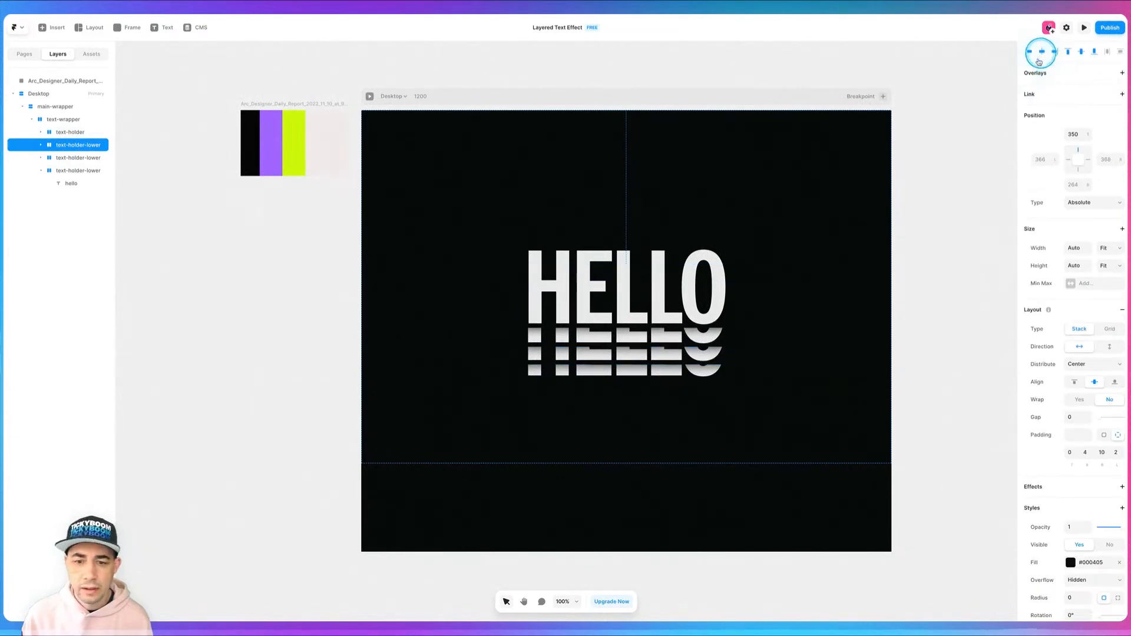
{"action": "left_click", "coordinate": [947, 354]}
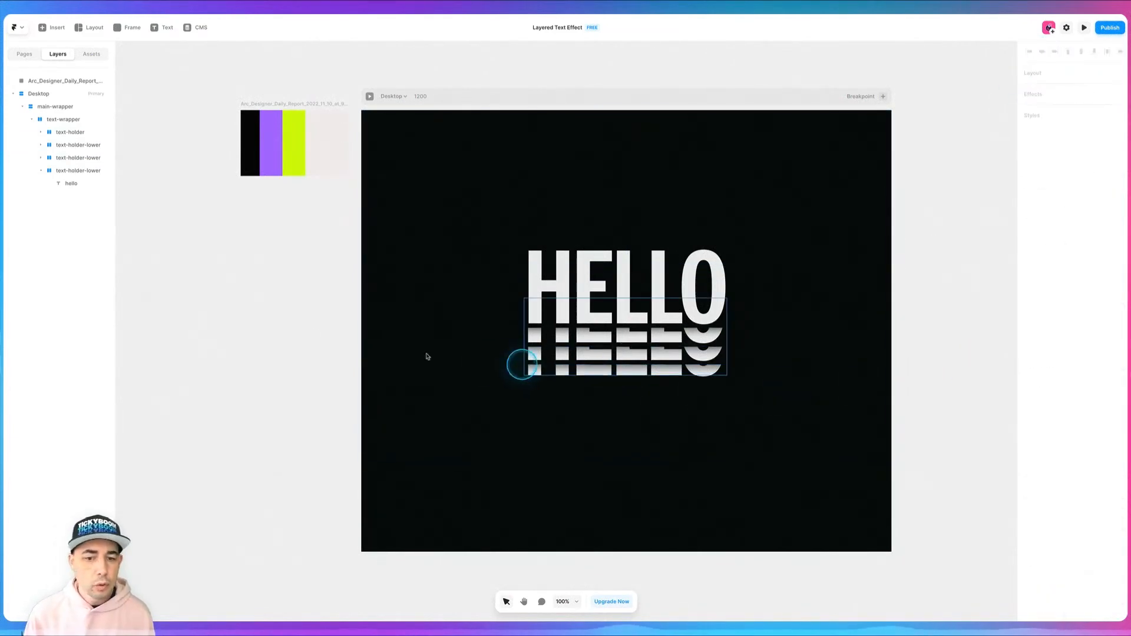
Duplicate the lowest text-holder-lower layer, collapse the original in the layer tree, and select the new copy.
{"action": "left_click", "coordinate": [69, 171]}
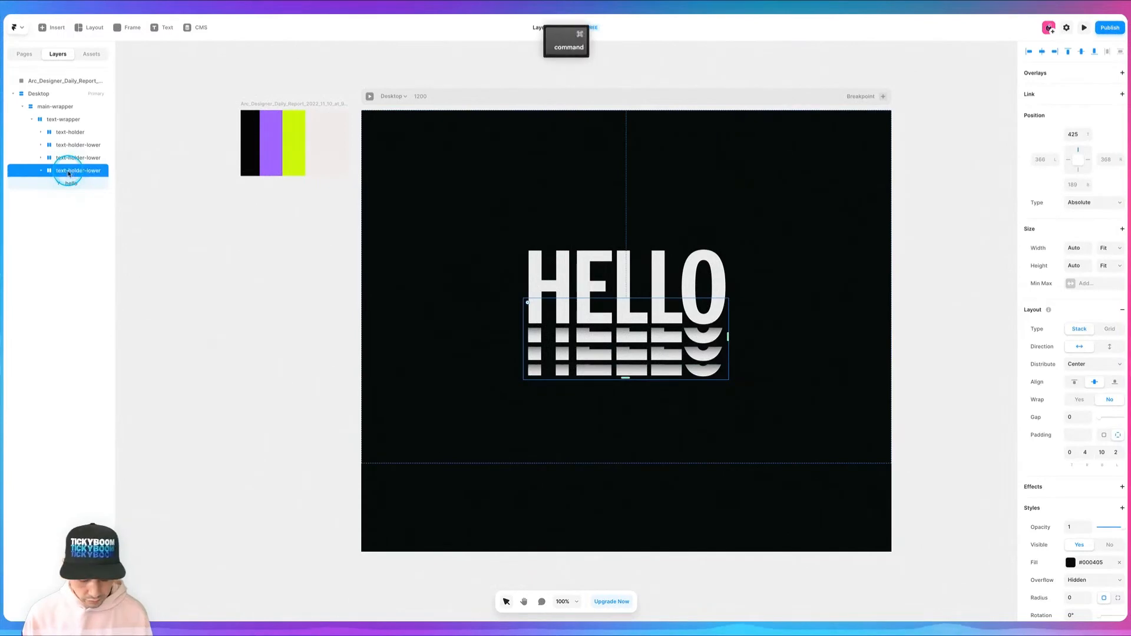
{"action": "key", "text": "super+d"}
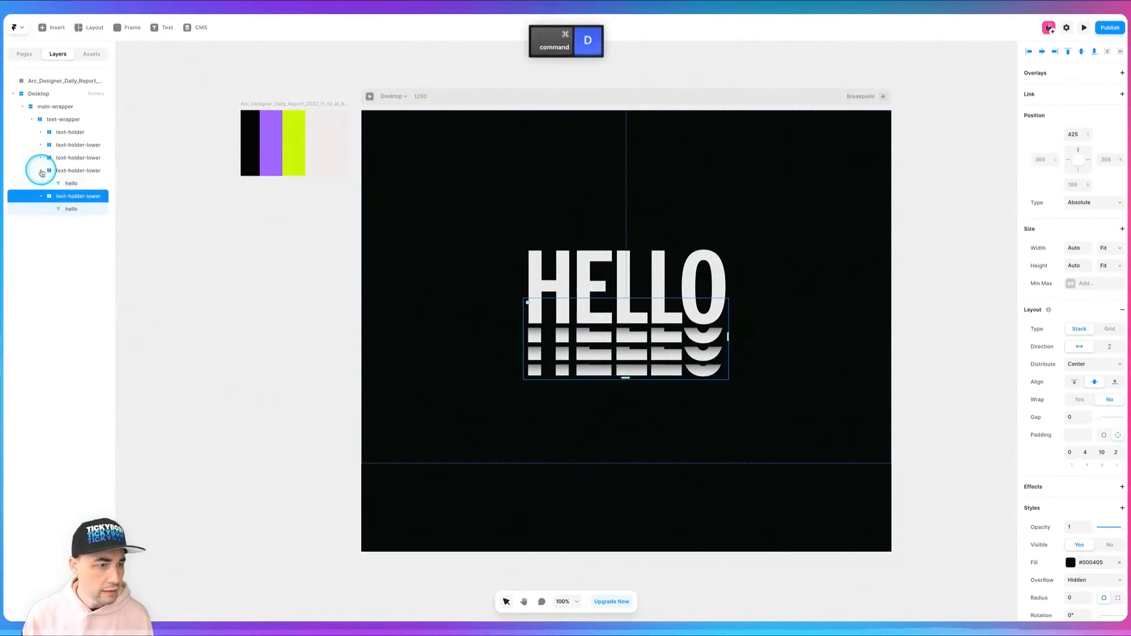
{"action": "left_click", "coordinate": [41, 171]}
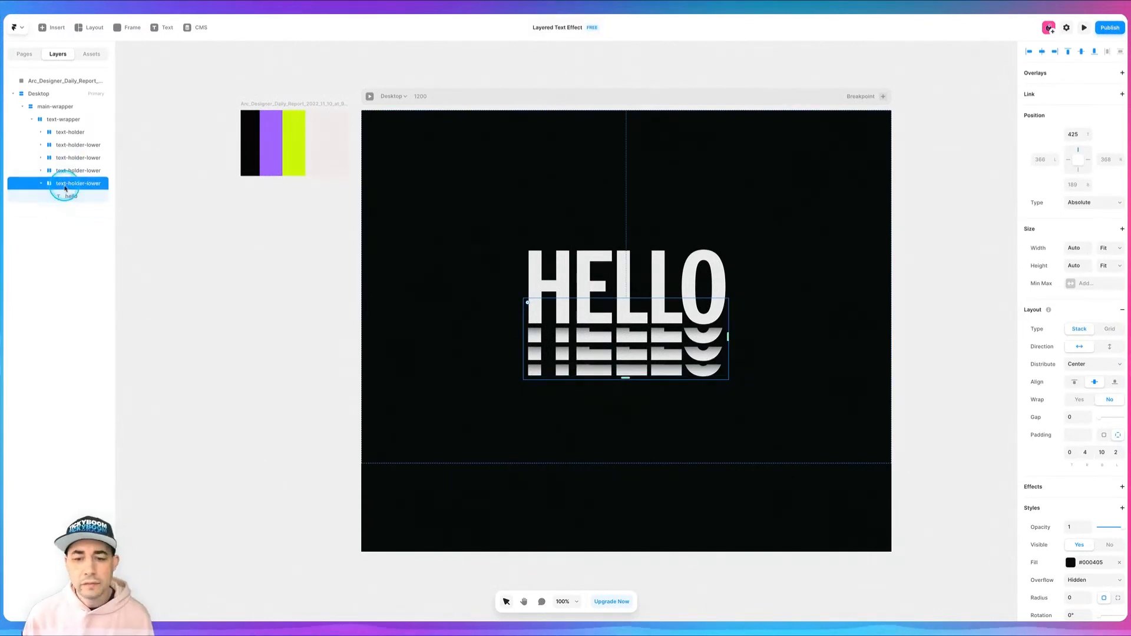
{"action": "left_click", "coordinate": [65, 188]}
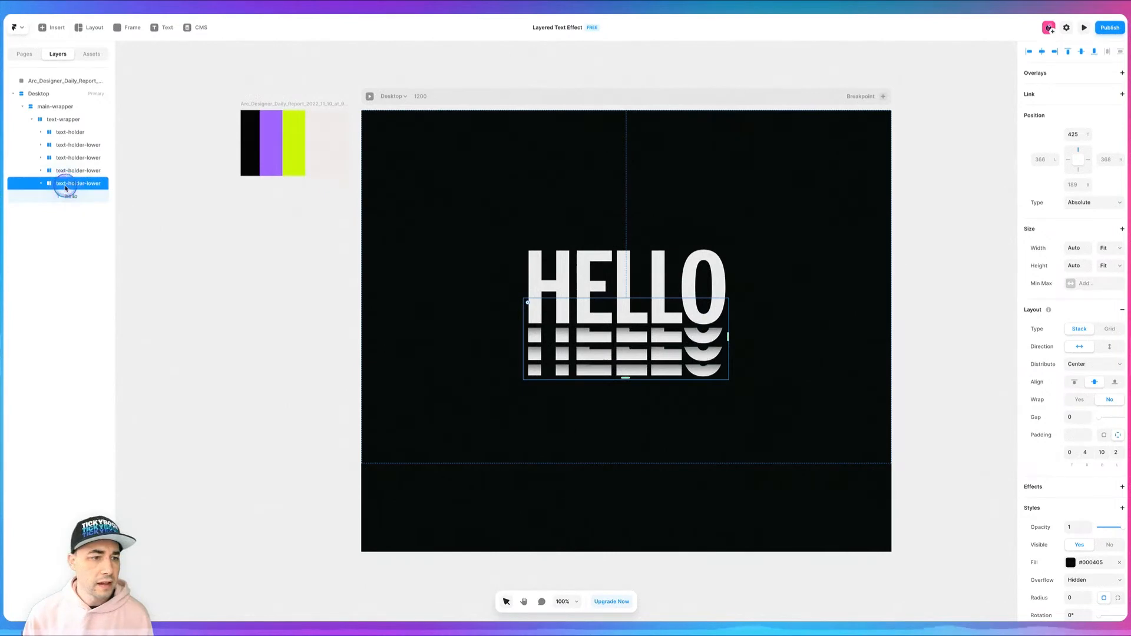
Try a top position of 450 on the new text-holder-lower copy.
{"action": "left_click", "coordinate": [1078, 135]}
{"action": "type", "text": "450"}
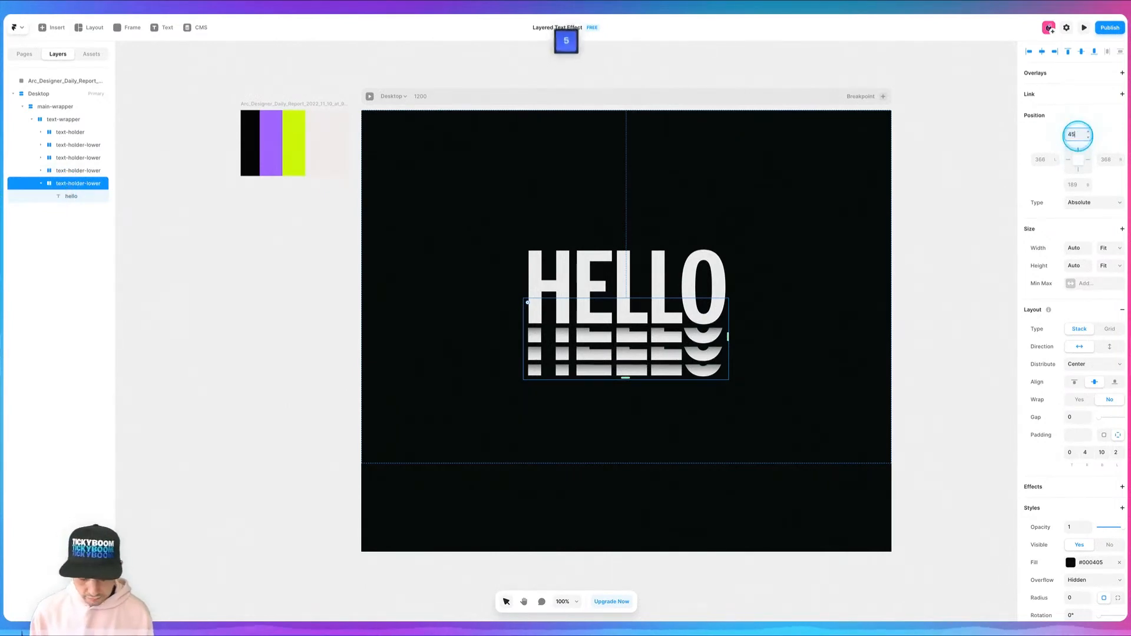
{"action": "key", "text": "Tab"}
{"action": "left_click", "coordinate": [1074, 134]}
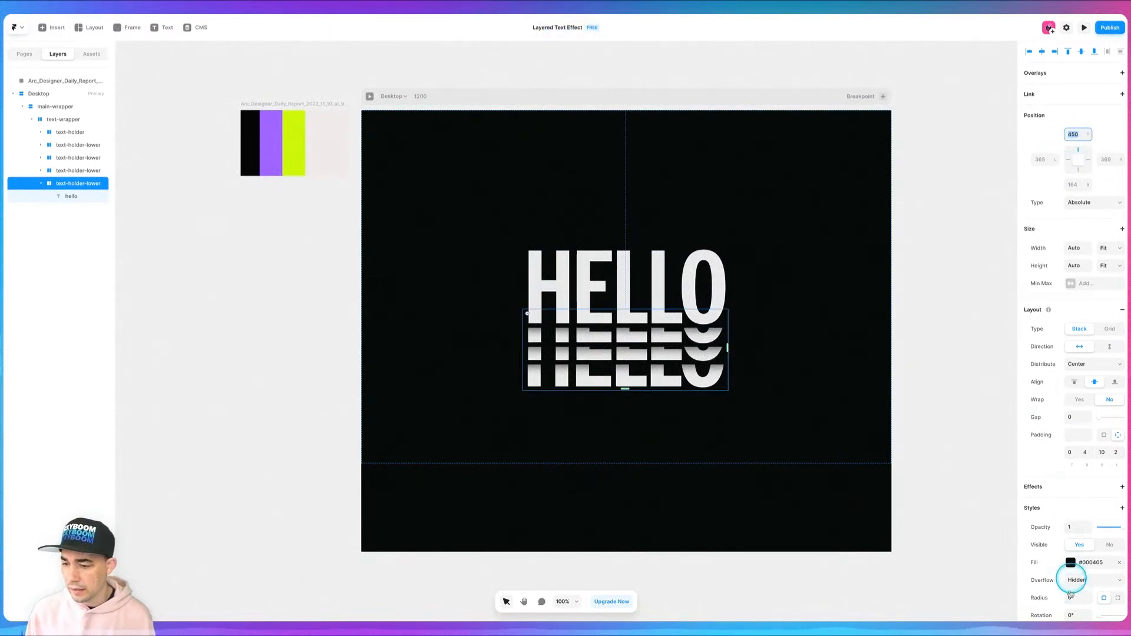
Set the new text-holder-lower copy's Z Index to 2.
{"action": "scroll", "coordinate": [1068, 594], "scroll_direction": "down", "scroll_amount": 2}
{"action": "left_click", "coordinate": [1075, 565]}
{"action": "type", "text": "2"}
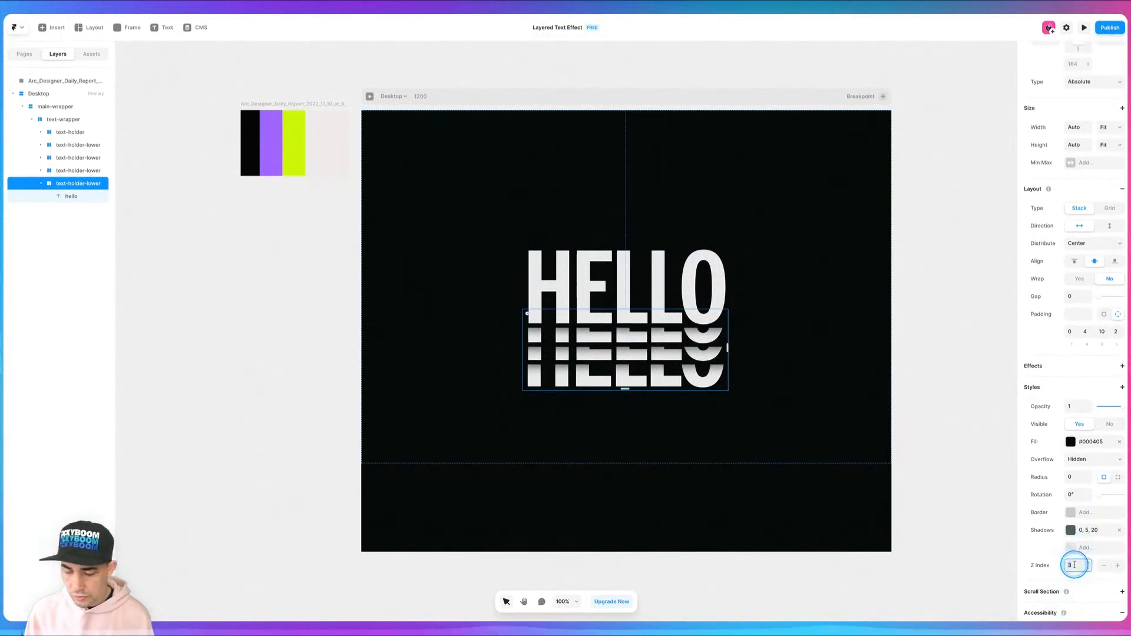
{"action": "key", "text": "Tab"}
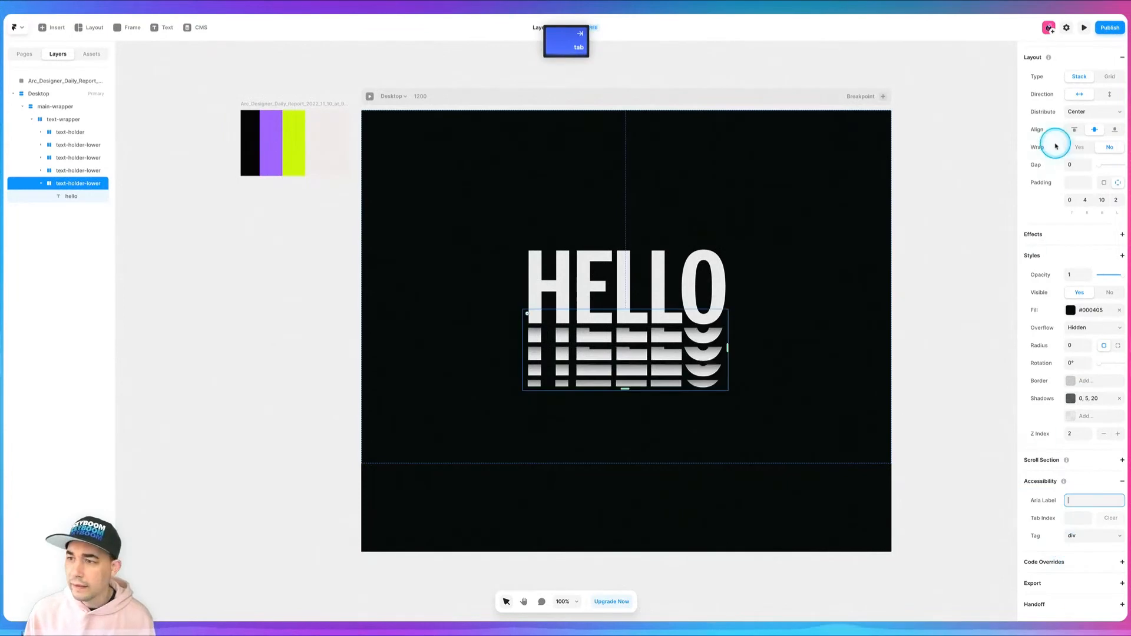
Set the new text-holder-lower copy's top position to 460.
{"action": "scroll", "coordinate": [1066, 129], "scroll_direction": "up", "scroll_amount": 4}
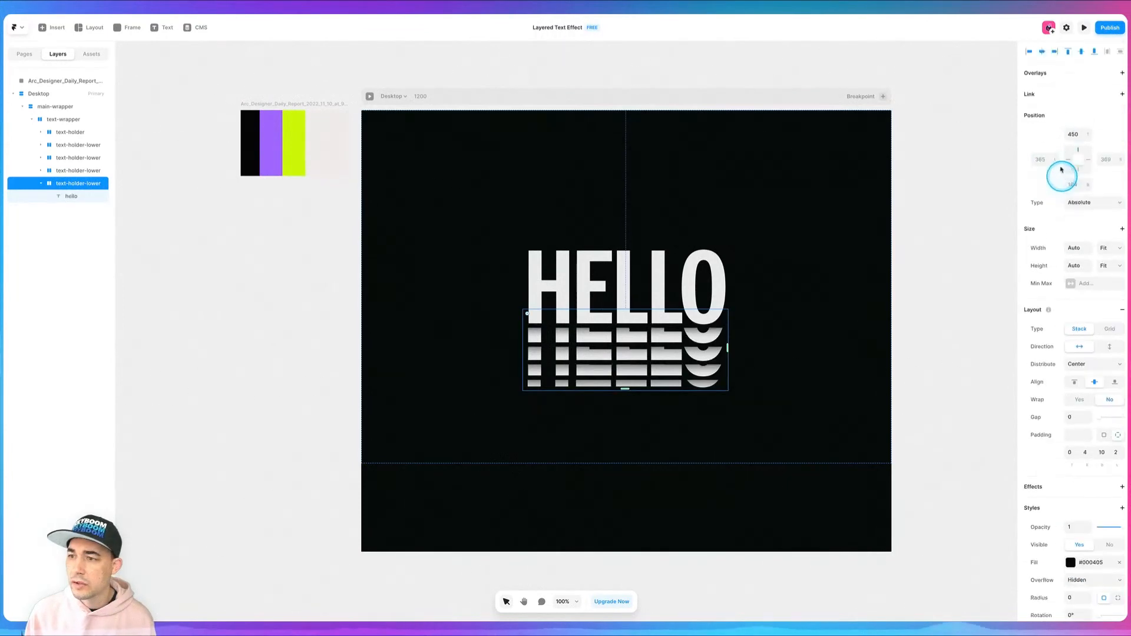
{"action": "left_click", "coordinate": [1075, 135]}
{"action": "type", "text": "460"}
{"action": "key", "text": "Tab"}
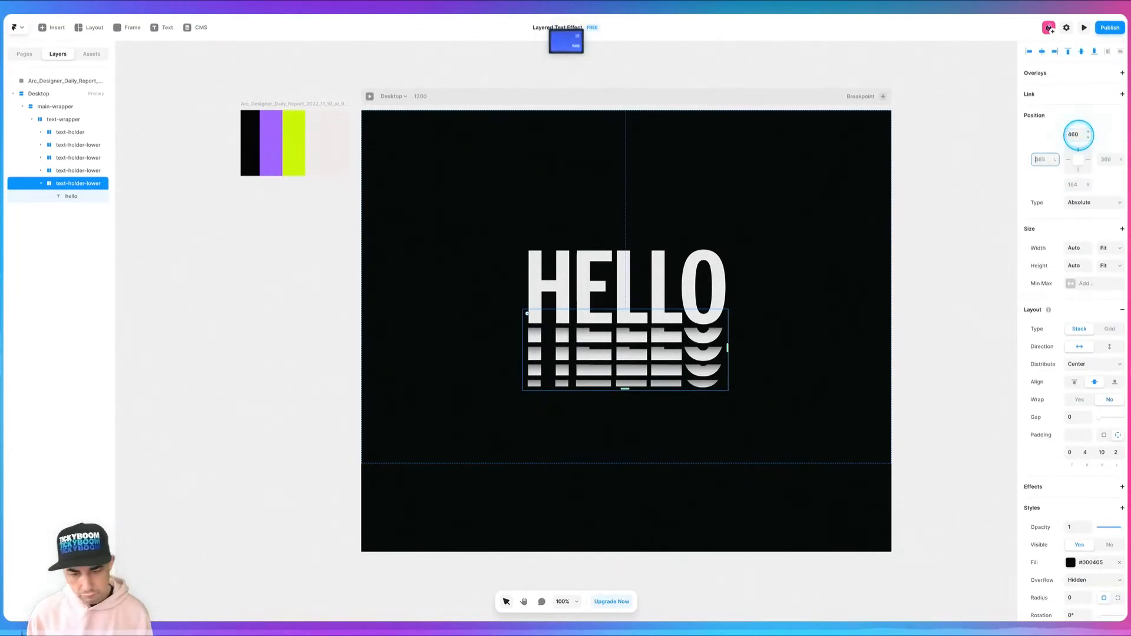
Remove the shadow from the lowest text-holder-lower layer.
{"action": "scroll", "coordinate": [1048, 457], "scroll_direction": "down", "scroll_amount": 3}
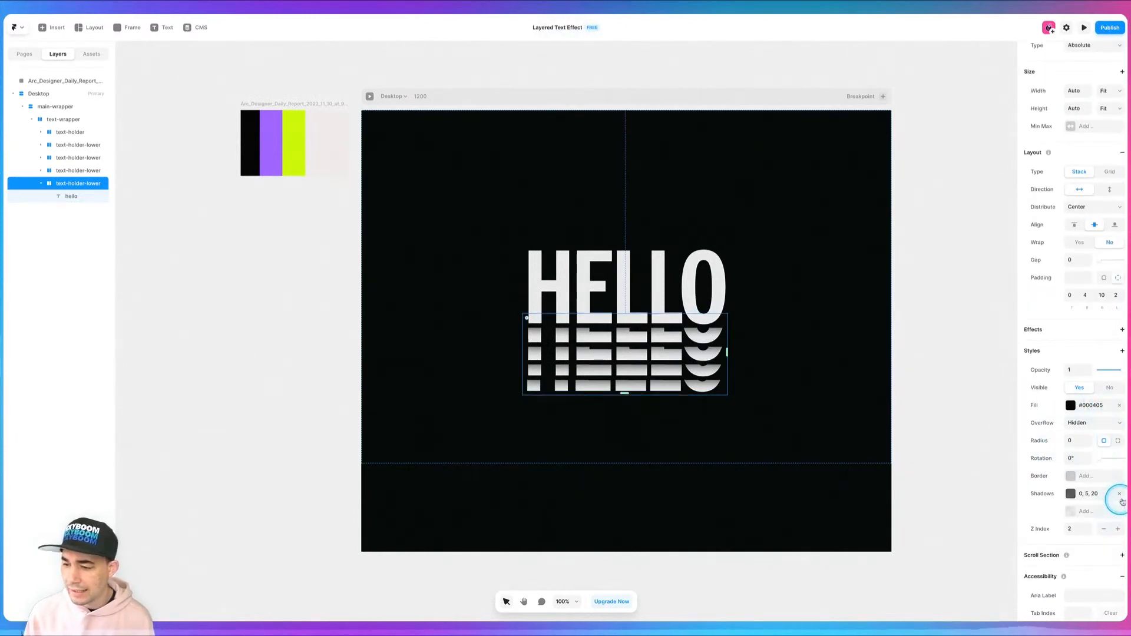
{"action": "left_click", "coordinate": [1119, 495]}
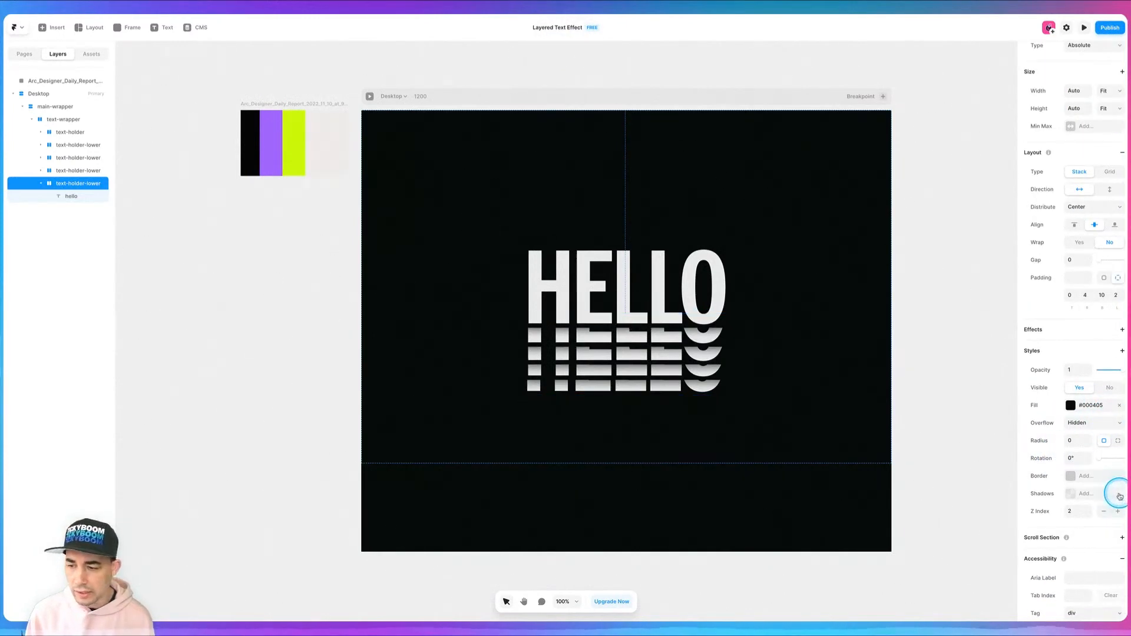
{"action": "left_click", "coordinate": [1055, 378]}
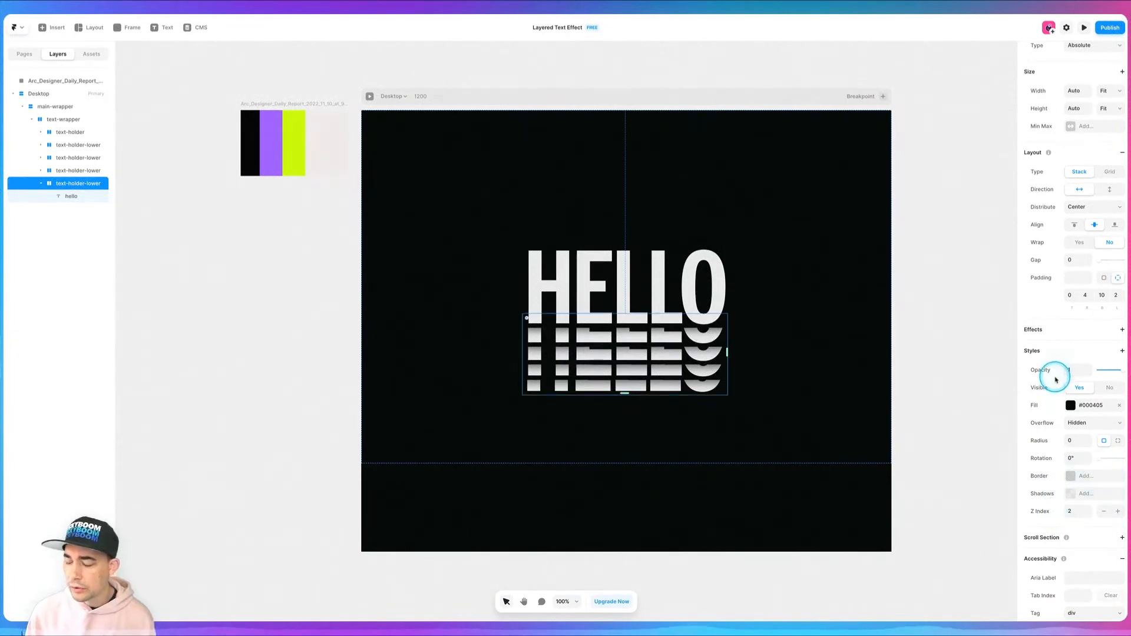
Set the lowest text-holder-lower's opacity to .25 and deselect it.
{"action": "scroll", "coordinate": [1055, 378], "scroll_direction": "up", "scroll_amount": 1}
{"action": "scroll", "coordinate": [1055, 379], "scroll_direction": "up", "scroll_amount": 1}
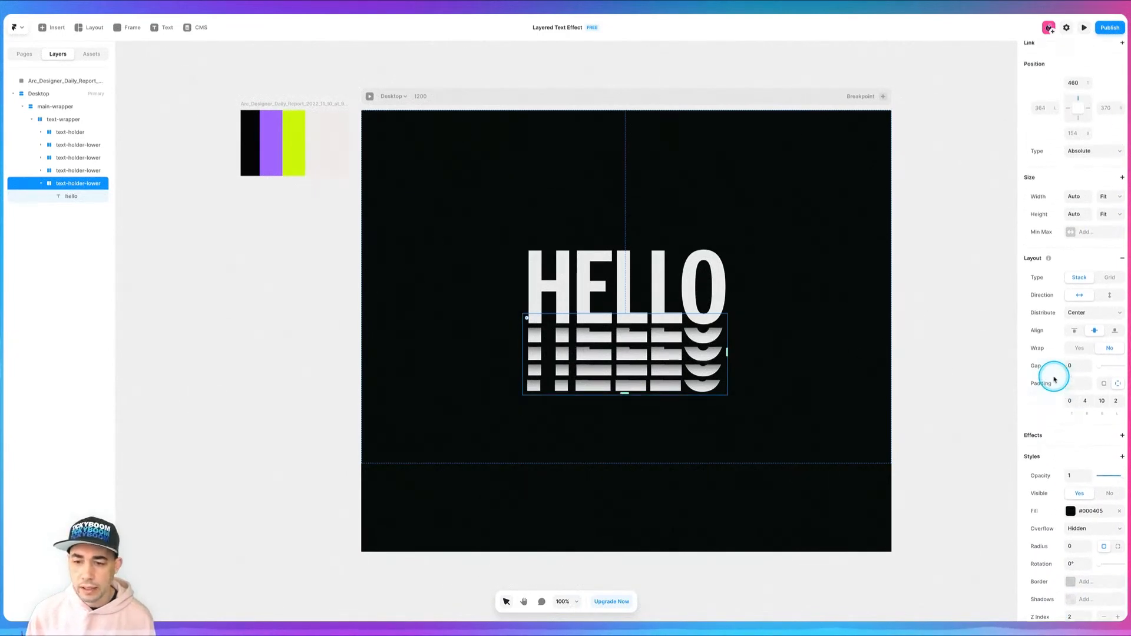
{"action": "scroll", "coordinate": [1056, 378], "scroll_direction": "down", "scroll_amount": 1}
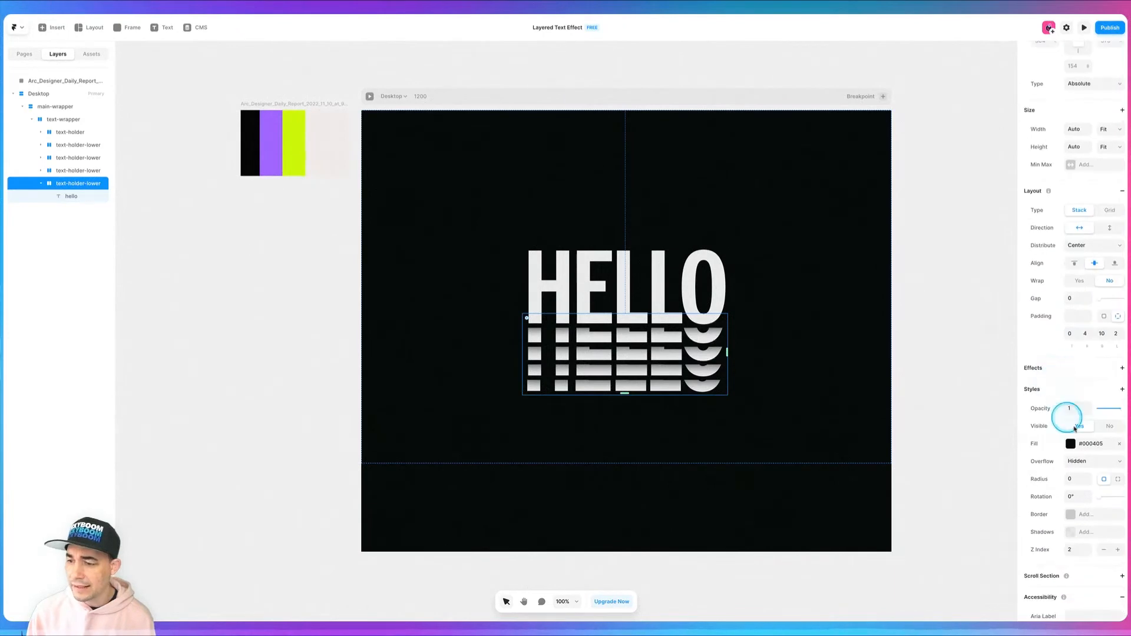
{"action": "left_click", "coordinate": [1074, 410]}
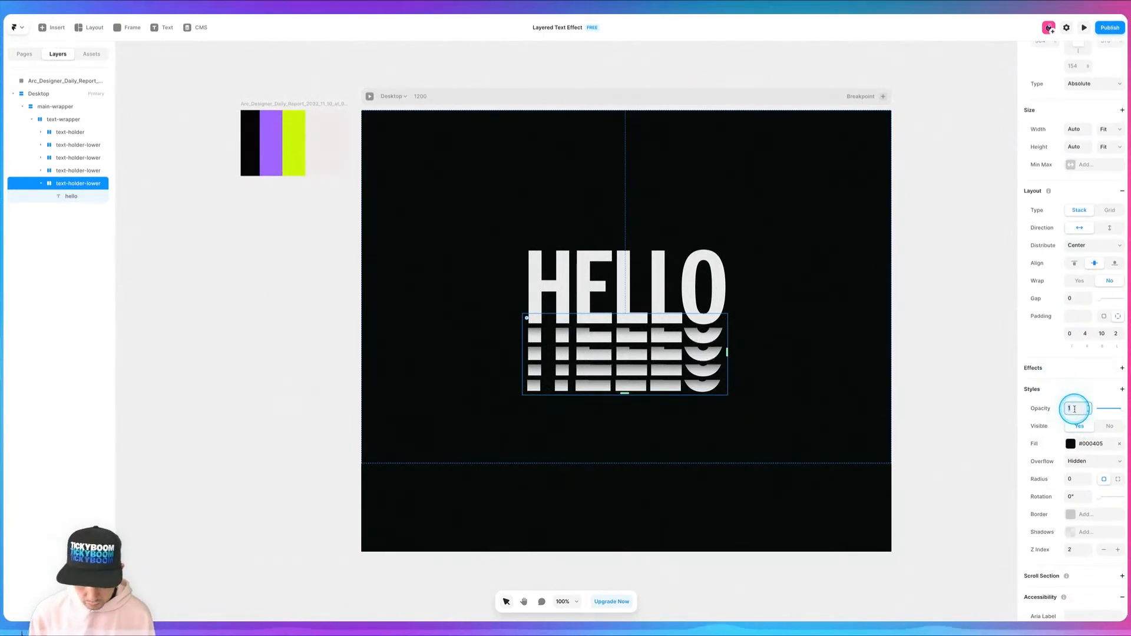
{"action": "type", "text": ".25"}
{"action": "key", "text": "Return"}
{"action": "left_click", "coordinate": [921, 344]}
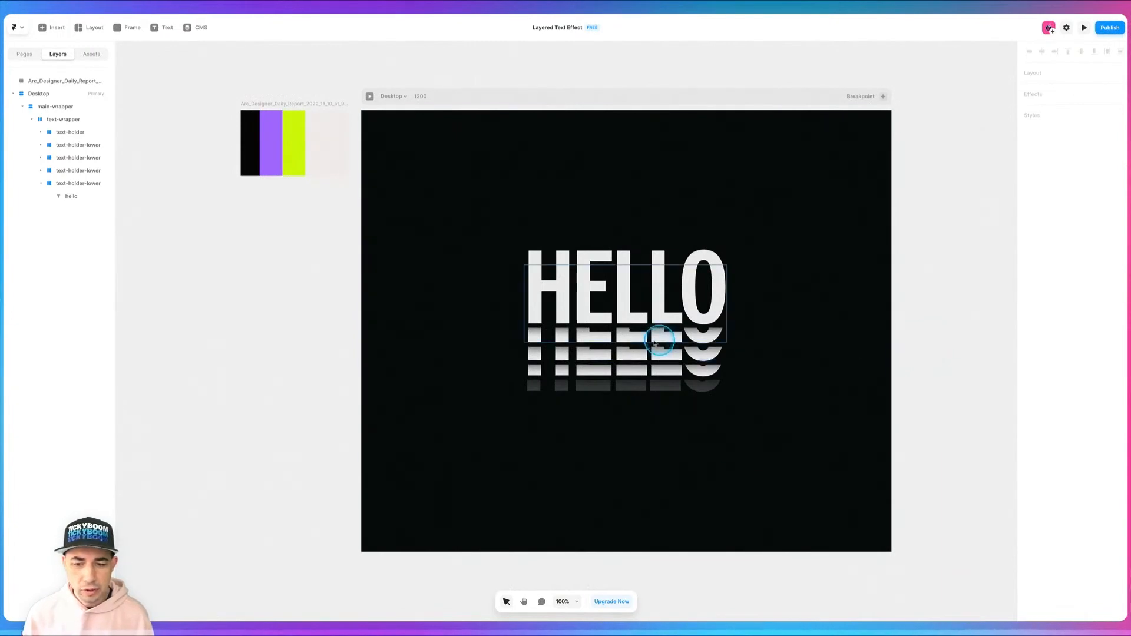
Center each of the four text-holder-lower layers horizontally within the text-wrapper, one after another.
{"action": "left_click", "coordinate": [68, 146]}
{"action": "left_click", "coordinate": [1041, 52]}
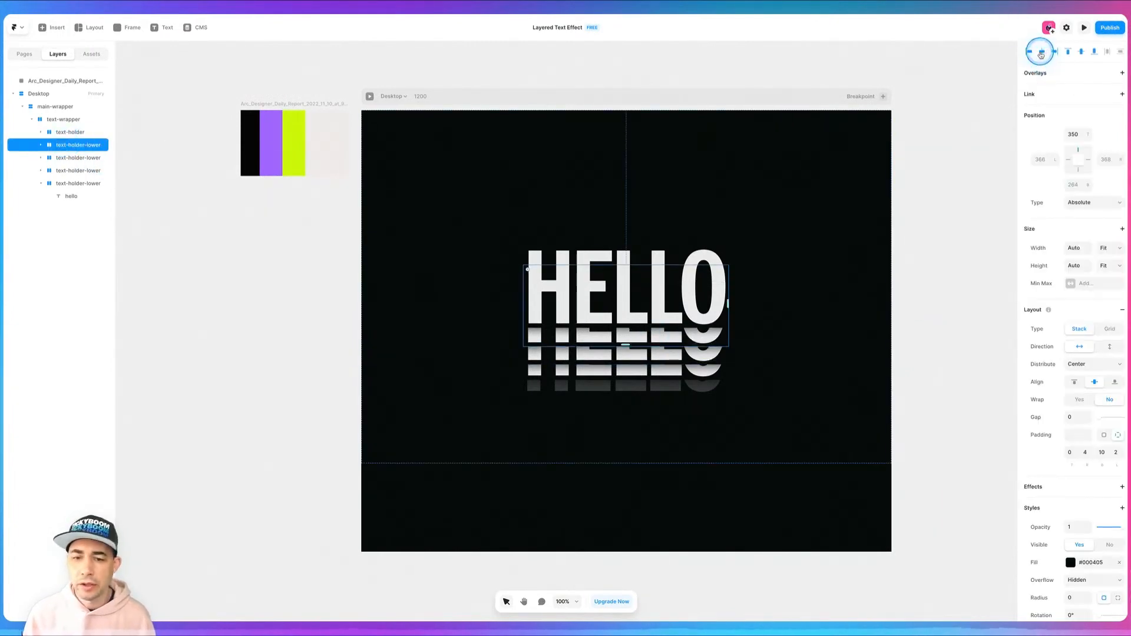
{"action": "left_click", "coordinate": [70, 158]}
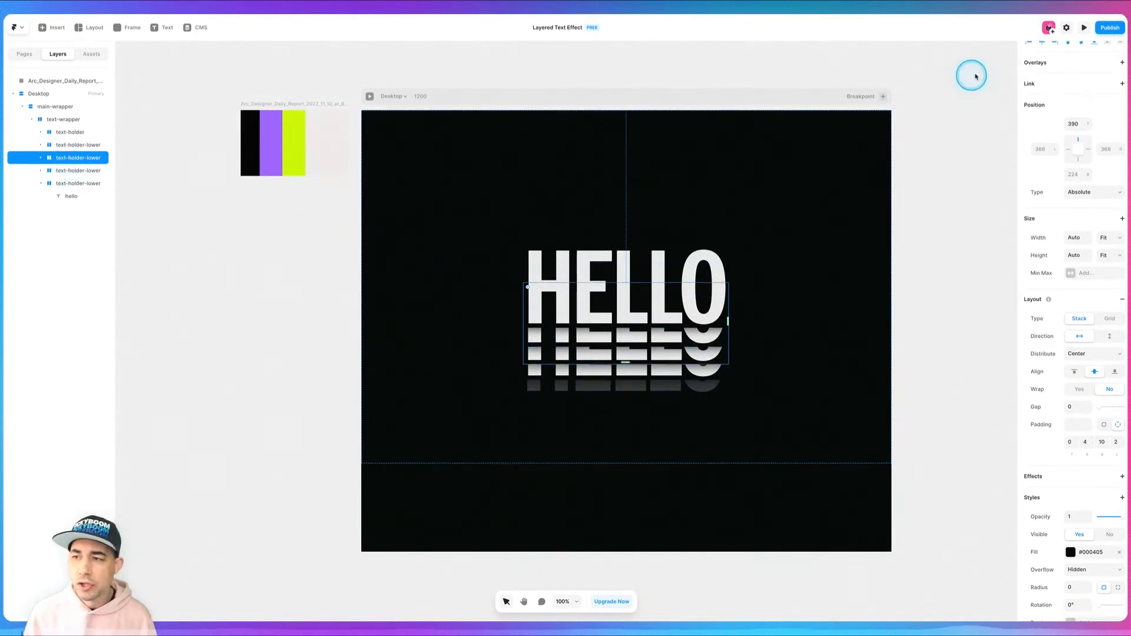
{"action": "scroll", "coordinate": [1048, 109], "scroll_direction": "up", "scroll_amount": 1}
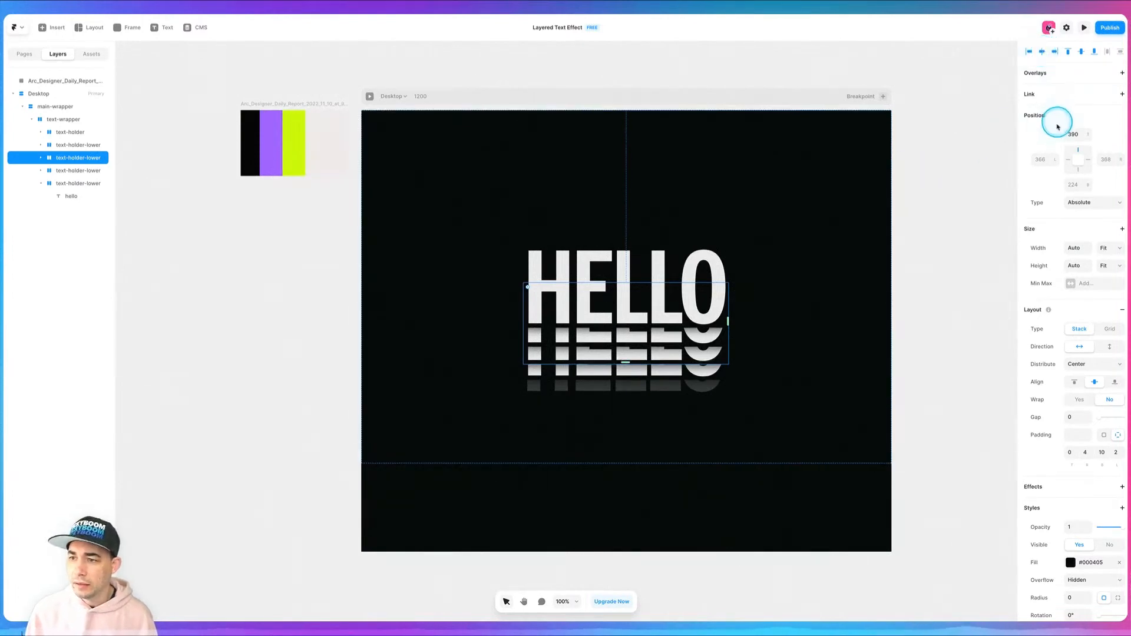
{"action": "left_click", "coordinate": [63, 172]}
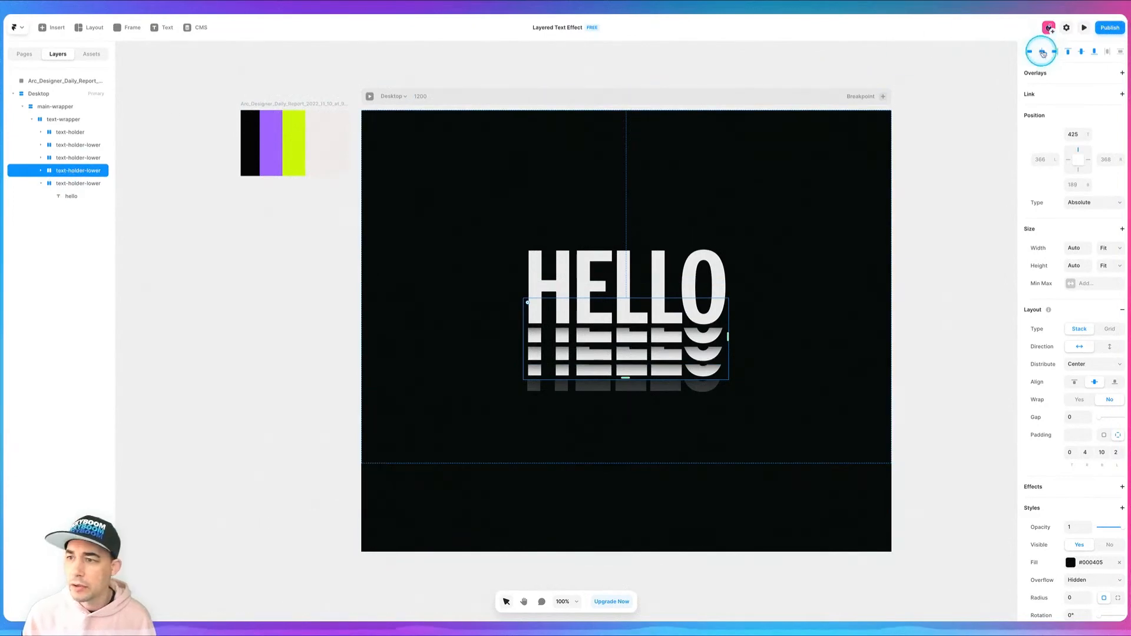
{"action": "left_click", "coordinate": [63, 183]}
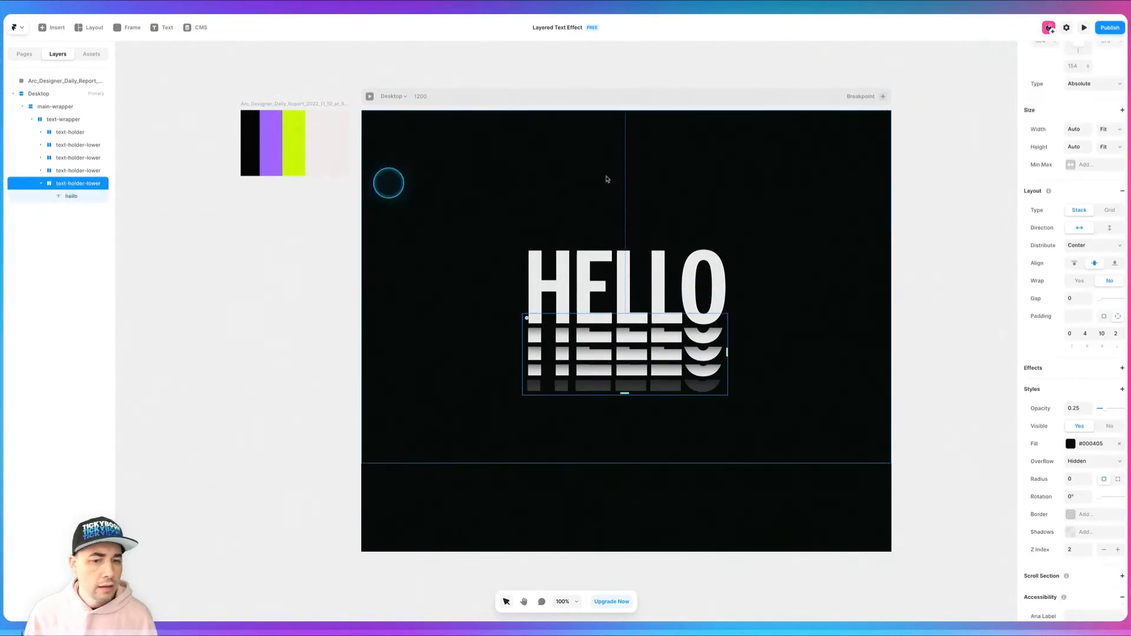
{"action": "scroll", "coordinate": [1052, 47], "scroll_direction": "up", "scroll_amount": 3}
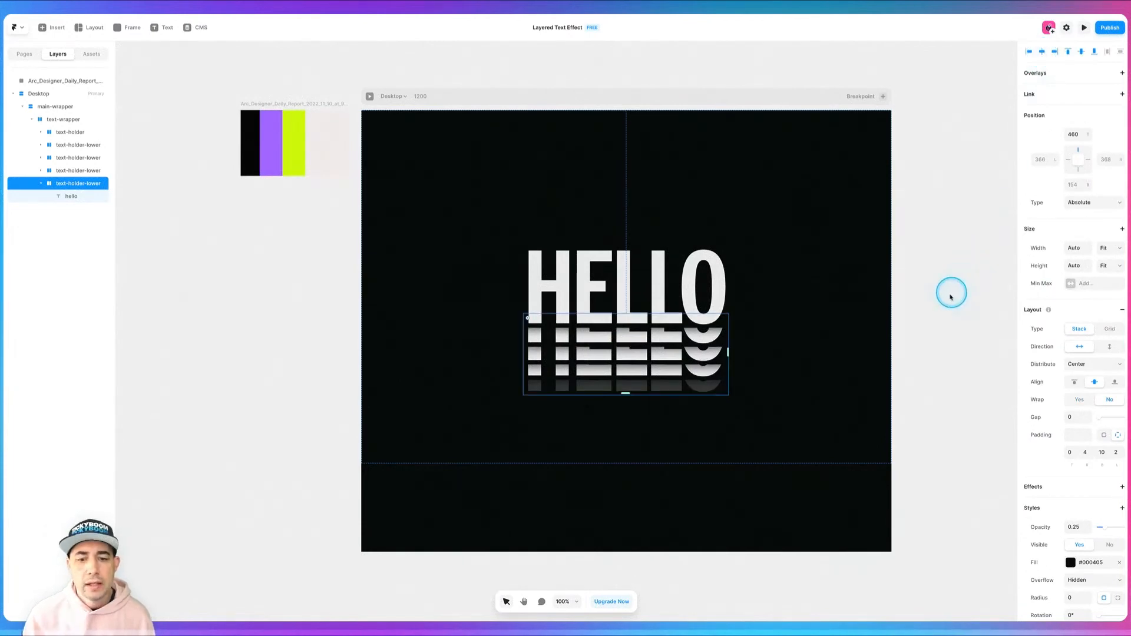
Collapse the lowest text-holder-lower in the layer tree and leave nothing selected.
{"action": "left_click", "coordinate": [949, 295]}
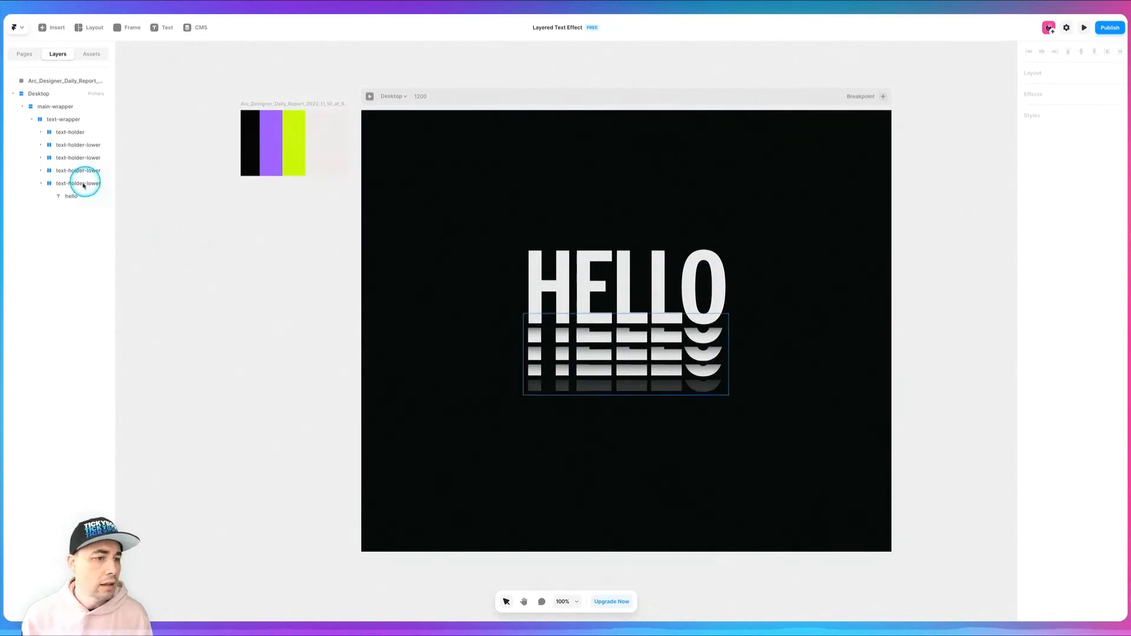
{"action": "left_click", "coordinate": [43, 187]}
{"action": "left_click", "coordinate": [251, 258]}
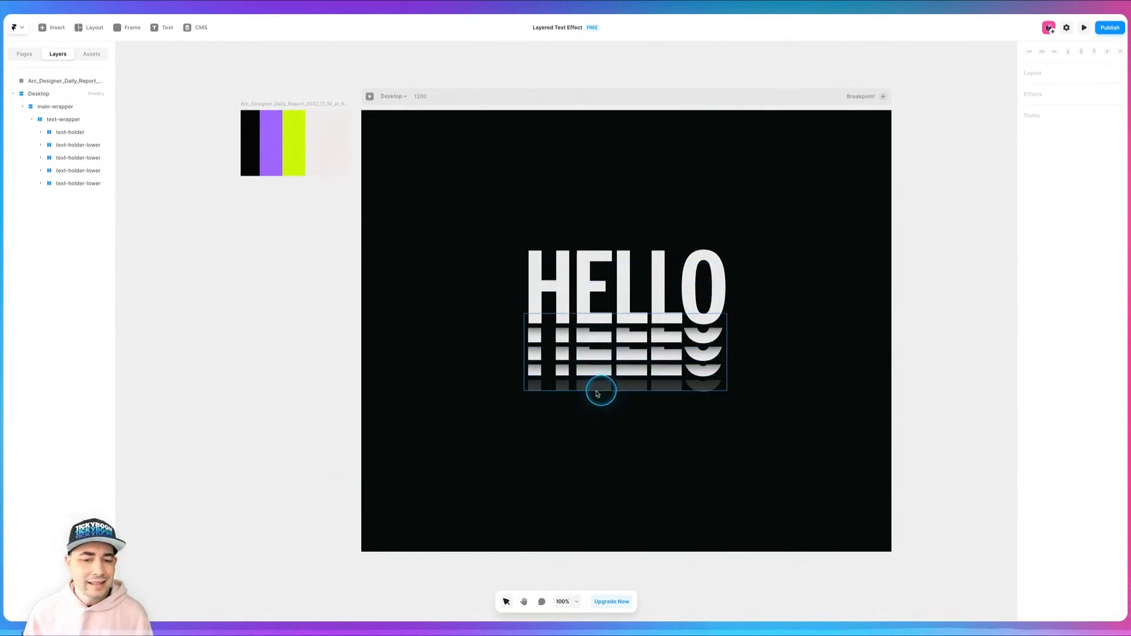
Set the first text-holder-lower's top position to 375 and center it horizontally.
{"action": "left_click", "coordinate": [72, 146]}
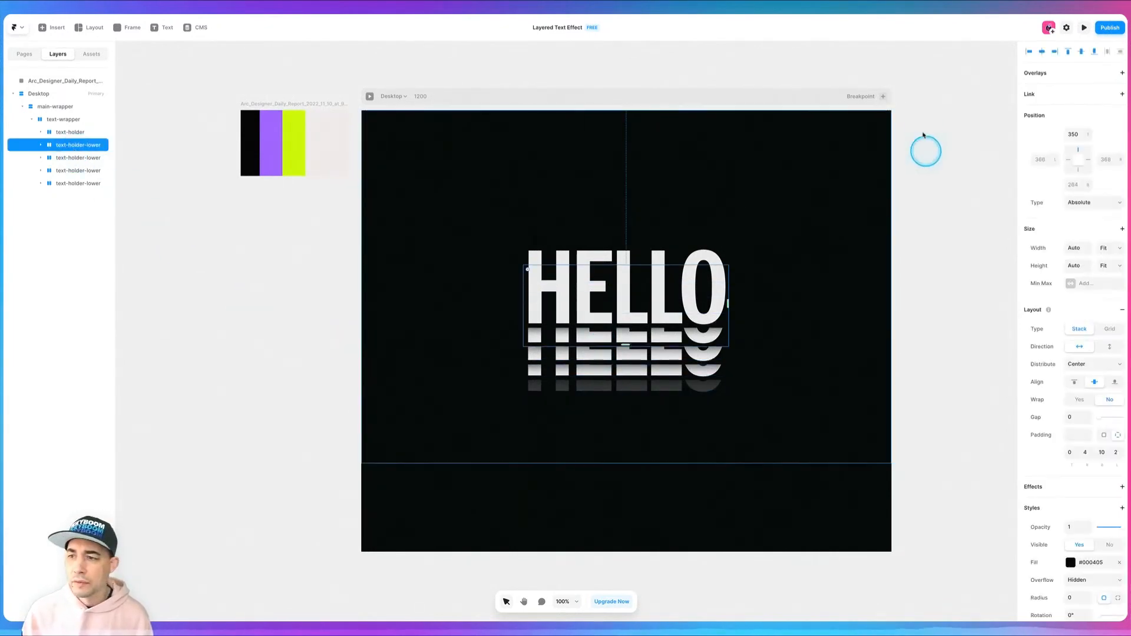
{"action": "left_click", "coordinate": [1076, 135]}
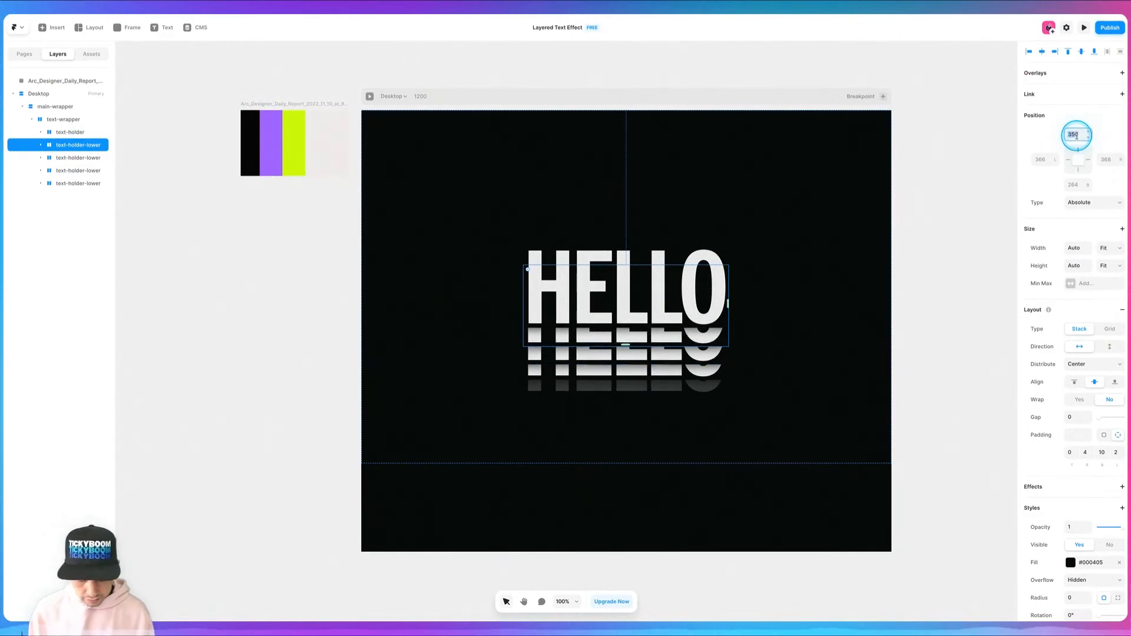
{"action": "type", "text": "375"}
{"action": "key", "text": "Return"}
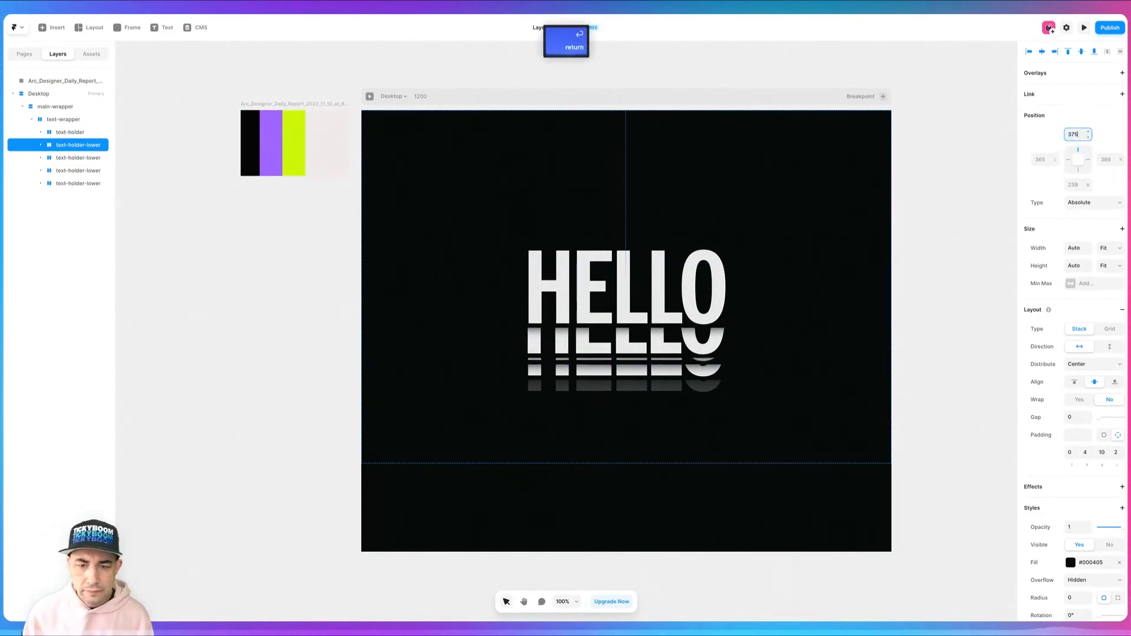
{"action": "left_click", "coordinate": [1042, 51]}
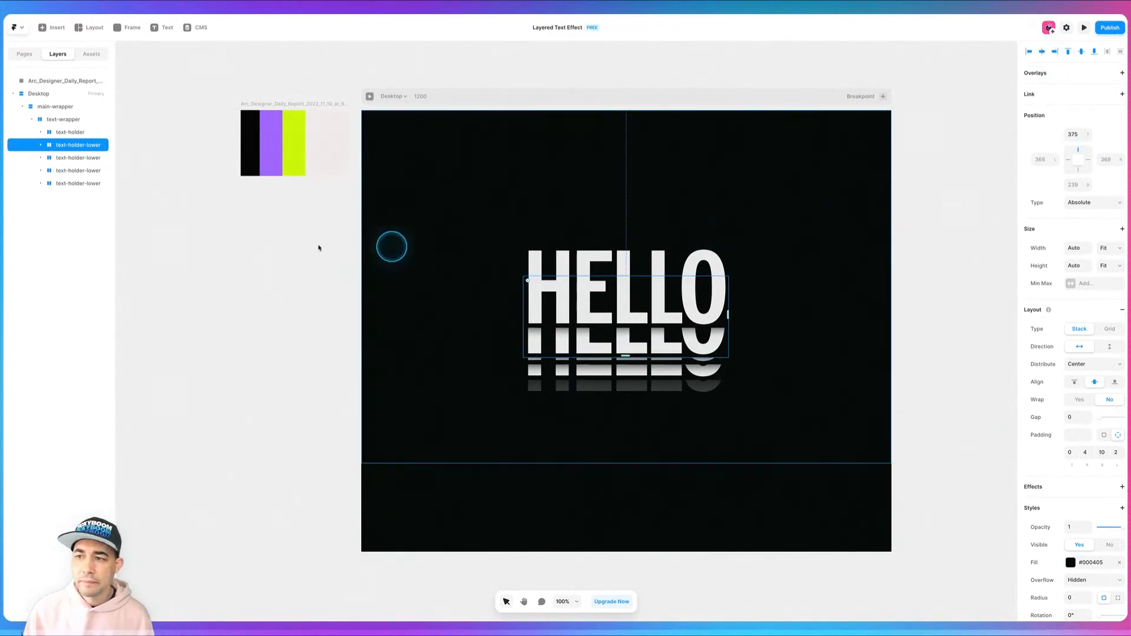
Set the second text-holder-lower's top position to 400.
{"action": "left_click", "coordinate": [47, 158]}
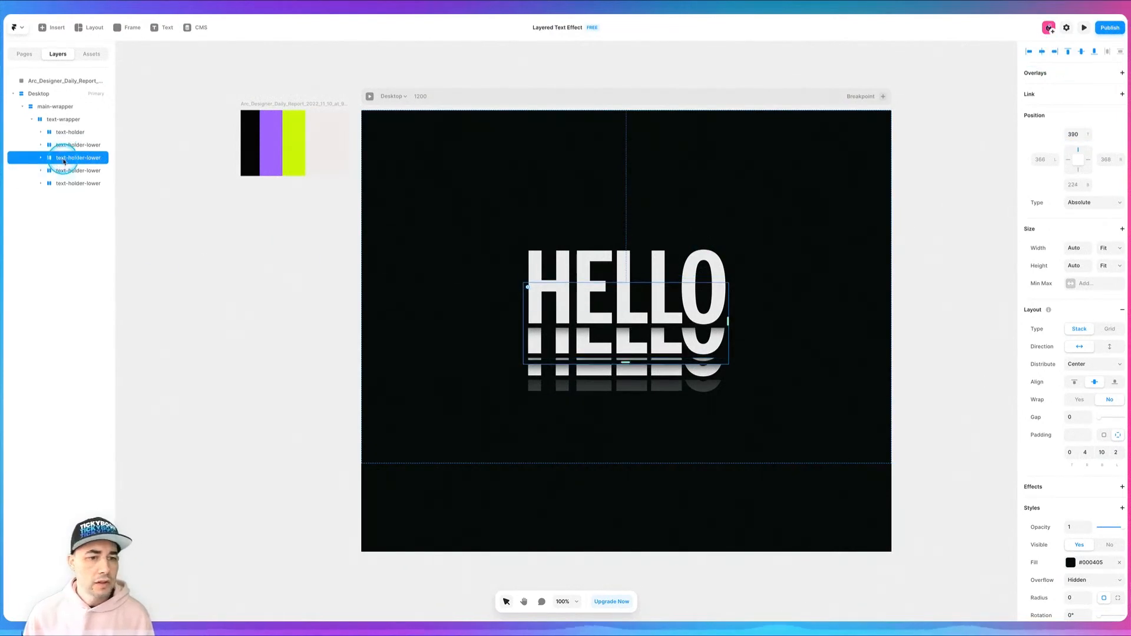
{"action": "left_click", "coordinate": [1069, 135]}
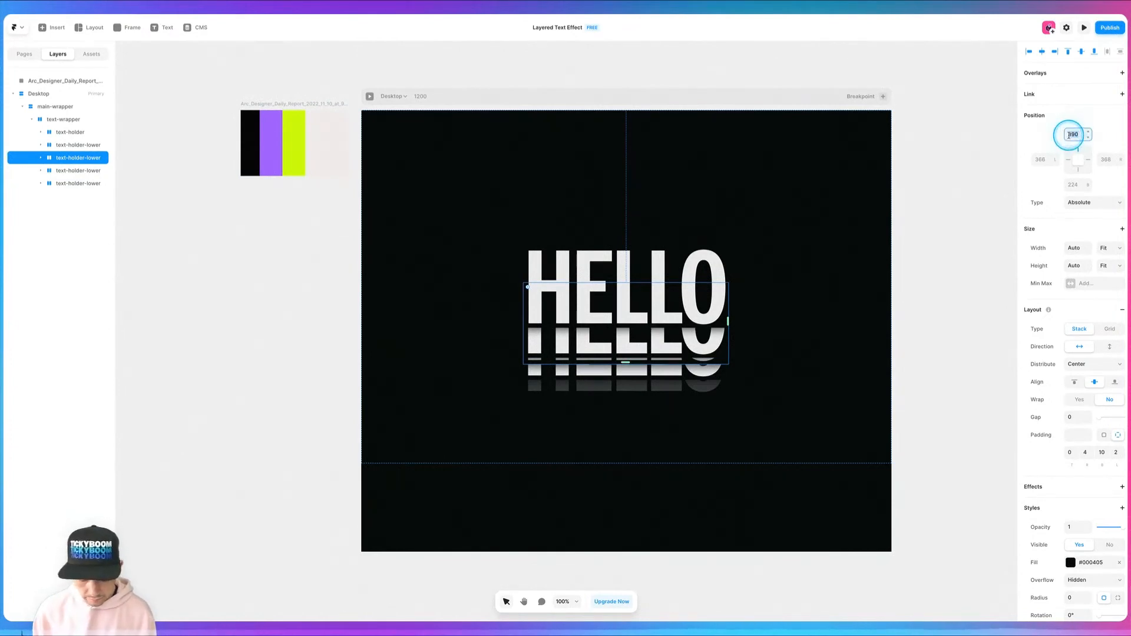
{"action": "type", "text": "400"}
{"action": "key", "text": "Tab"}
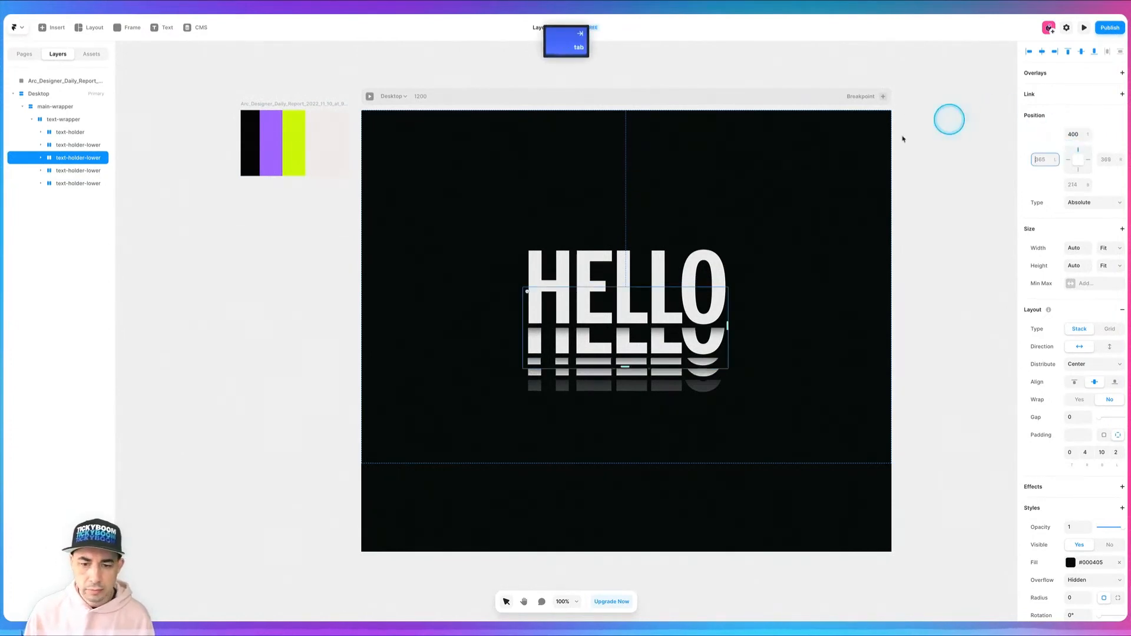
{"action": "left_click", "coordinate": [41, 162]}
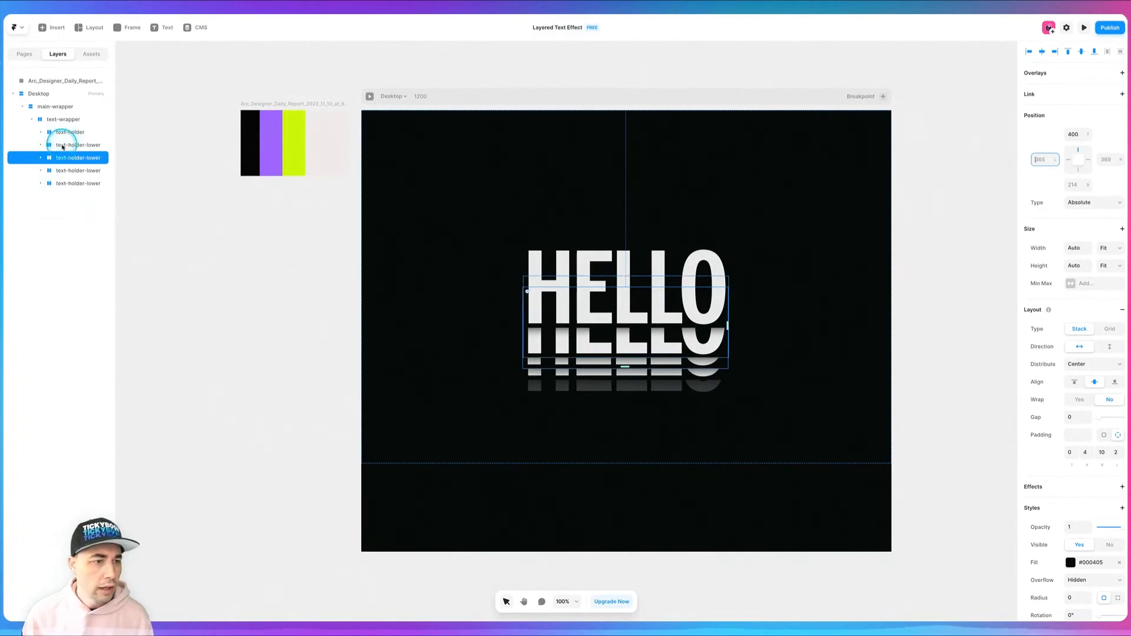
Set the first text-holder-lower's top position to 350 and center it horizontally again.
{"action": "left_click", "coordinate": [53, 145]}
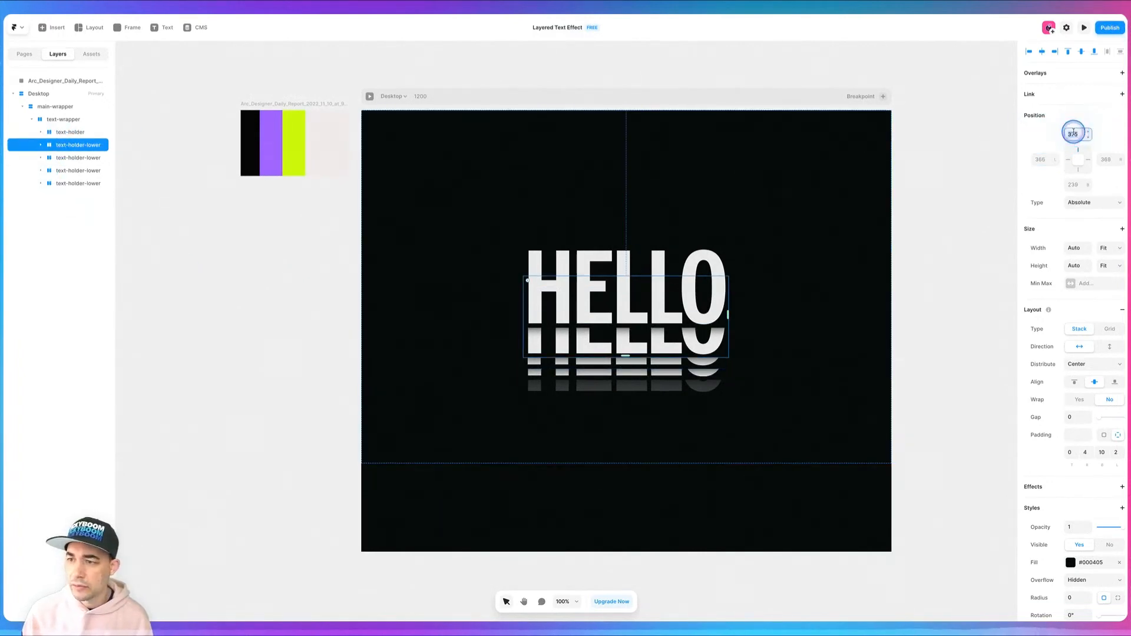
{"action": "type", "text": "350"}
{"action": "key", "text": "Tab"}
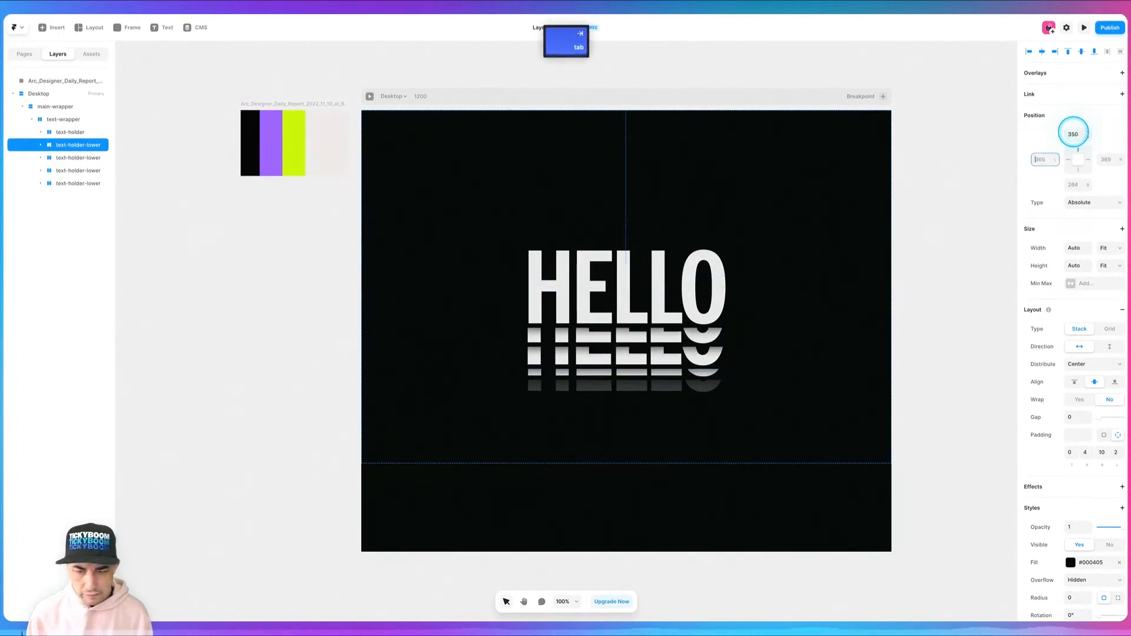
{"action": "left_click", "coordinate": [1042, 51]}
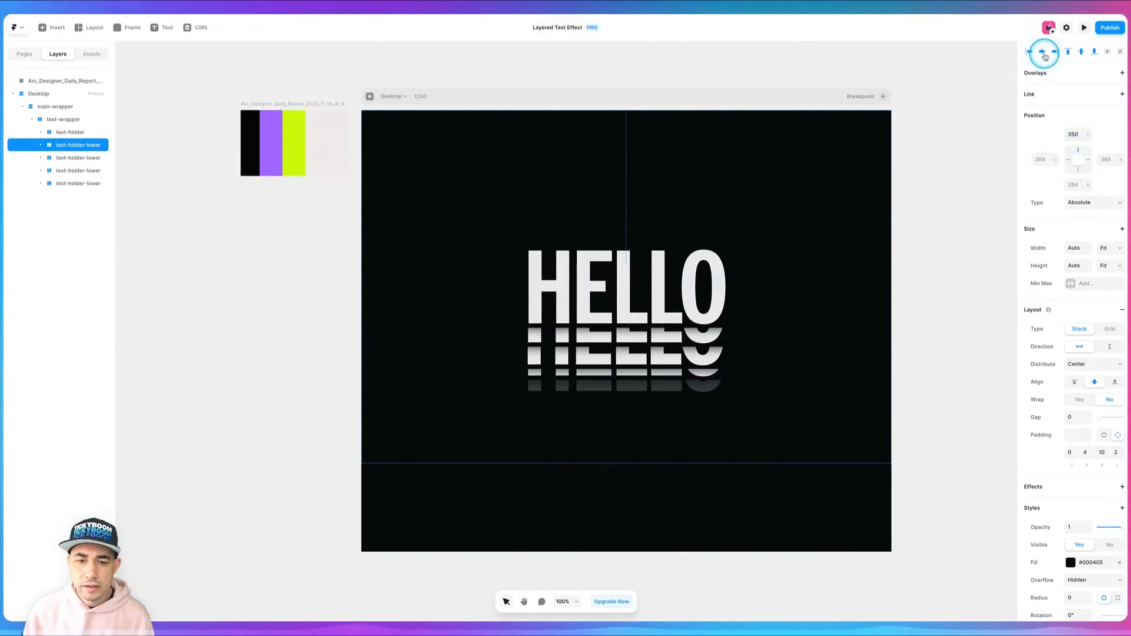
Set the first text-holder-lower's top position to 360 and center the layer horizontally.
{"action": "left_click", "coordinate": [79, 157]}
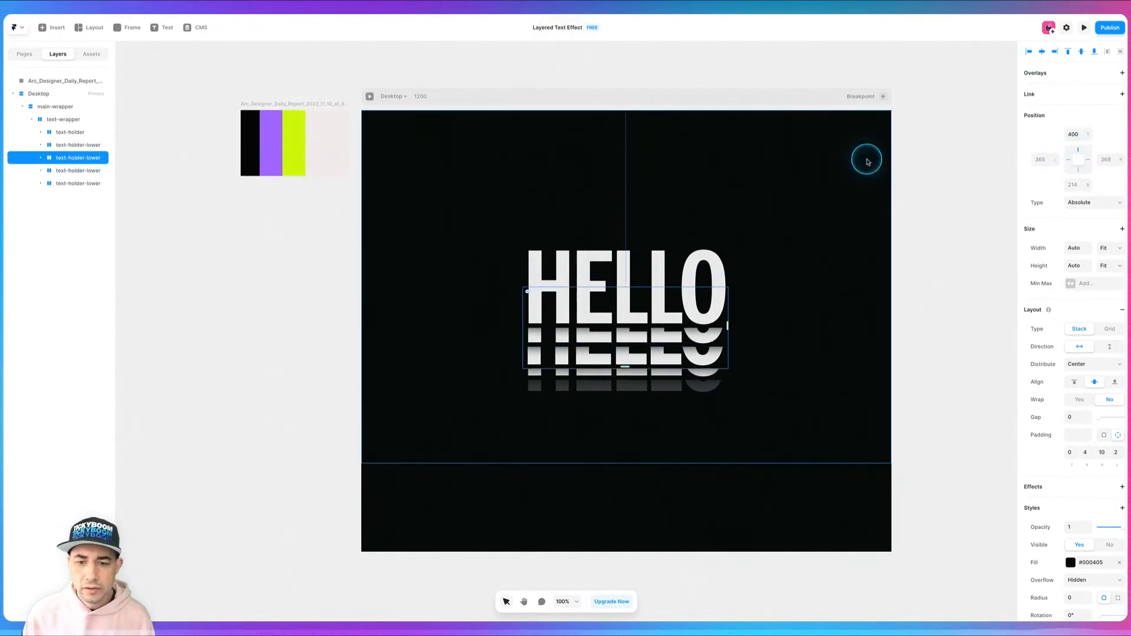
{"action": "left_click", "coordinate": [75, 145]}
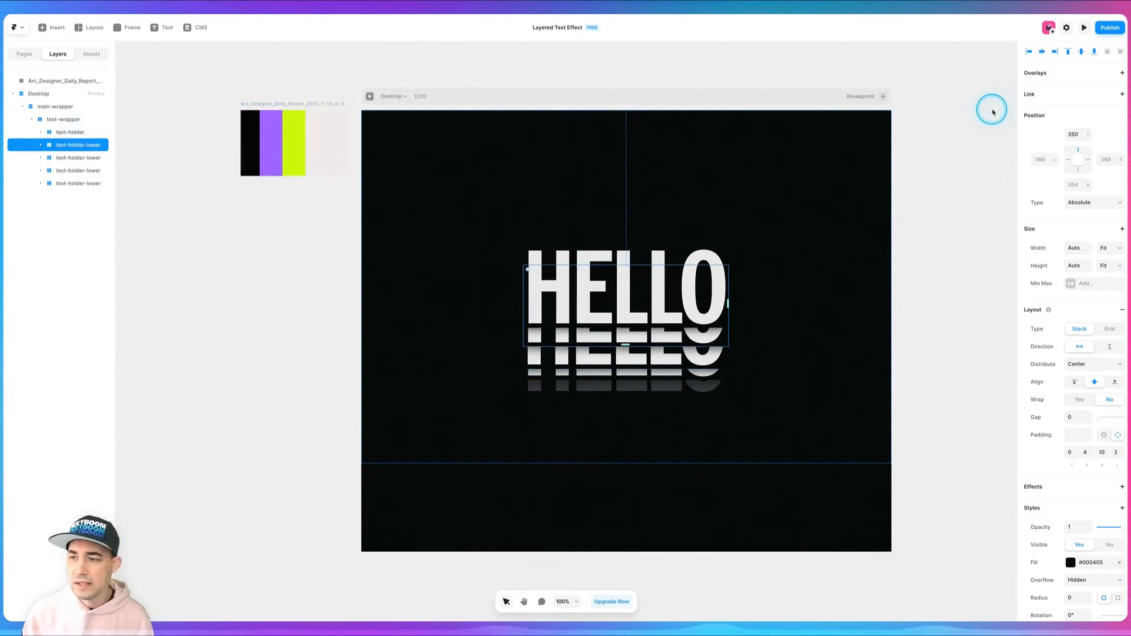
{"action": "left_click", "coordinate": [1066, 131]}
{"action": "type", "text": "3"}
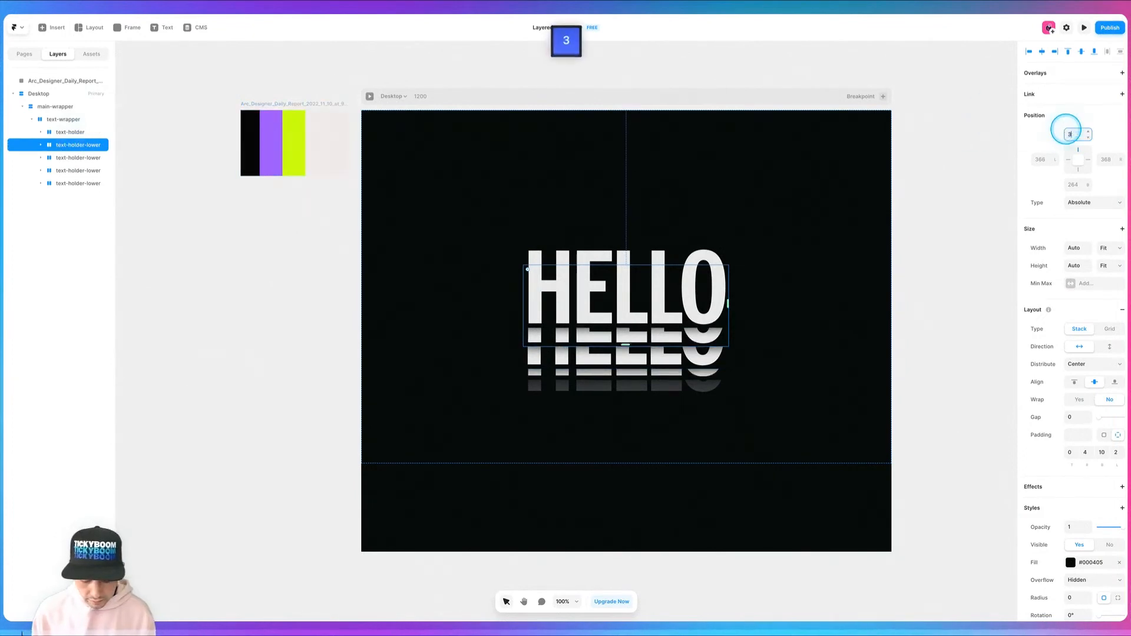
{"action": "key", "text": "Tab"}
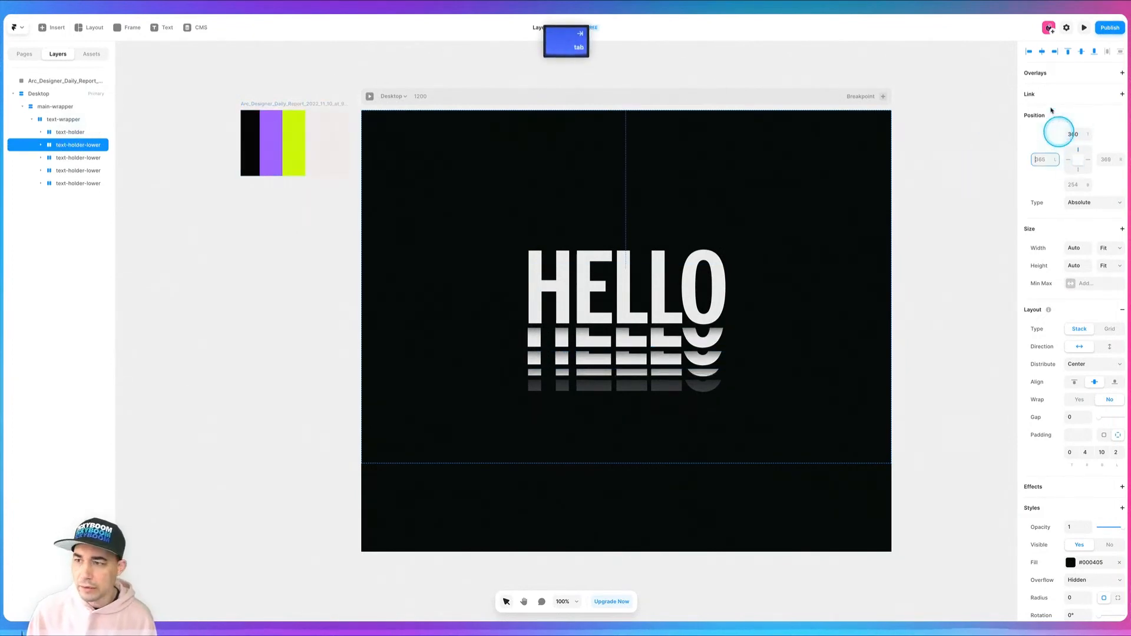
{"action": "left_click", "coordinate": [1042, 52]}
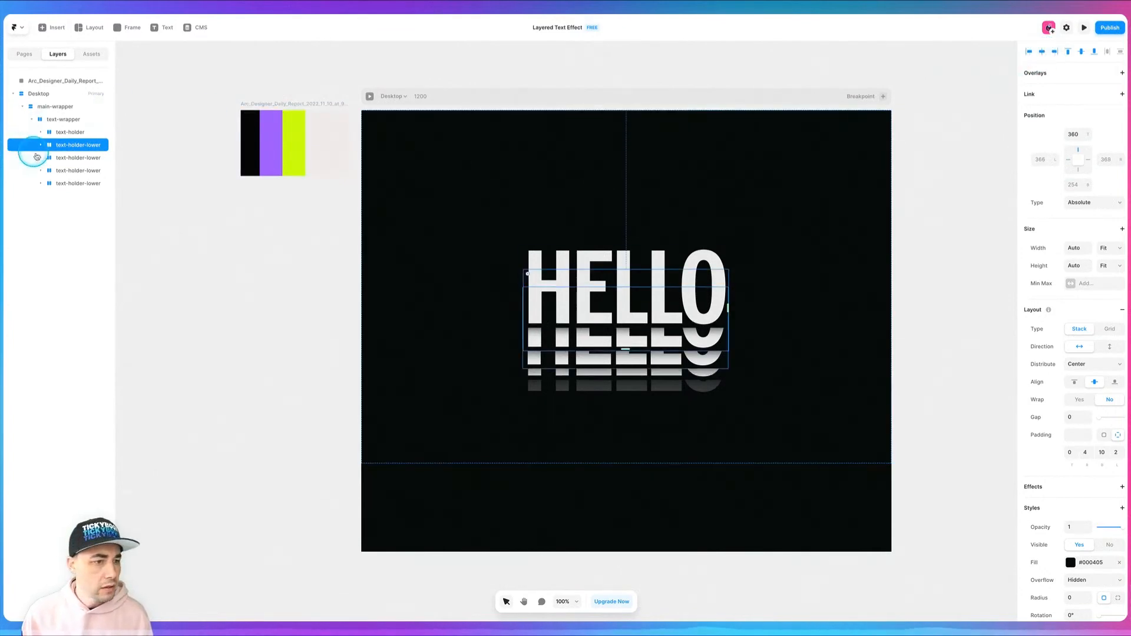
Try top positions of 375 and 380 for the second text-holder-lower.
{"action": "left_click", "coordinate": [70, 161]}
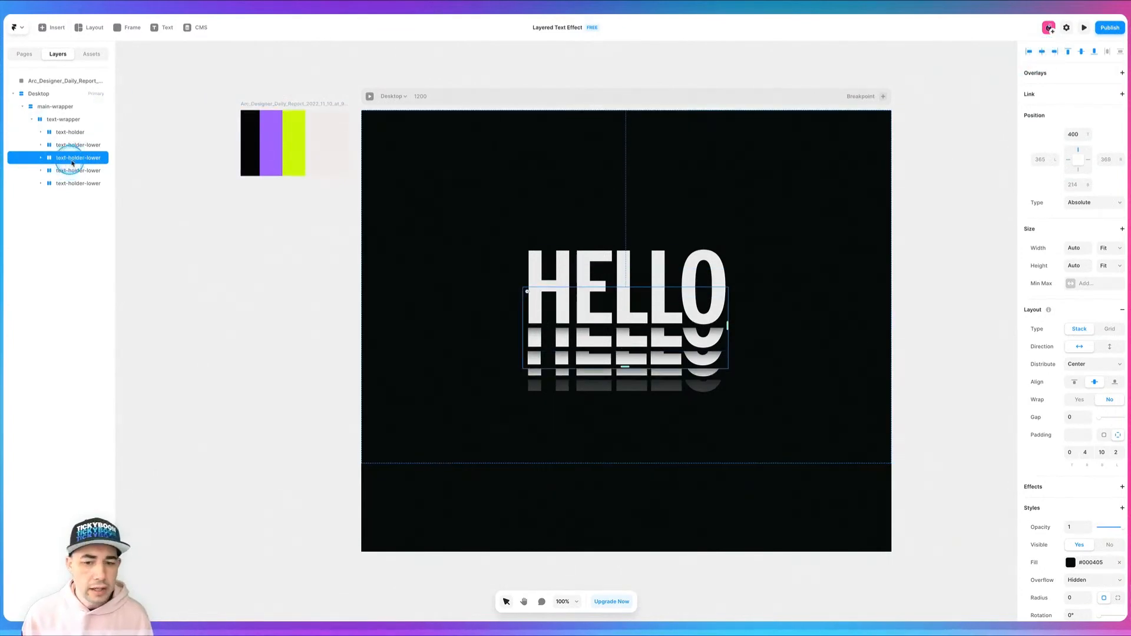
{"action": "left_click", "coordinate": [1076, 134]}
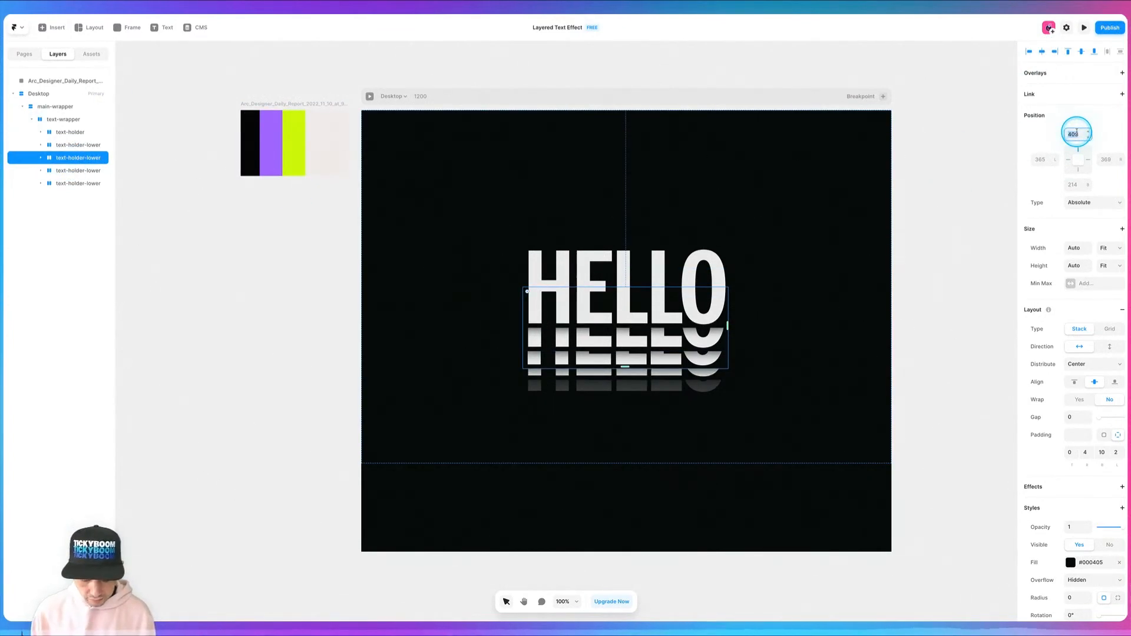
{"action": "type", "text": "375"}
{"action": "key", "text": "Tab"}
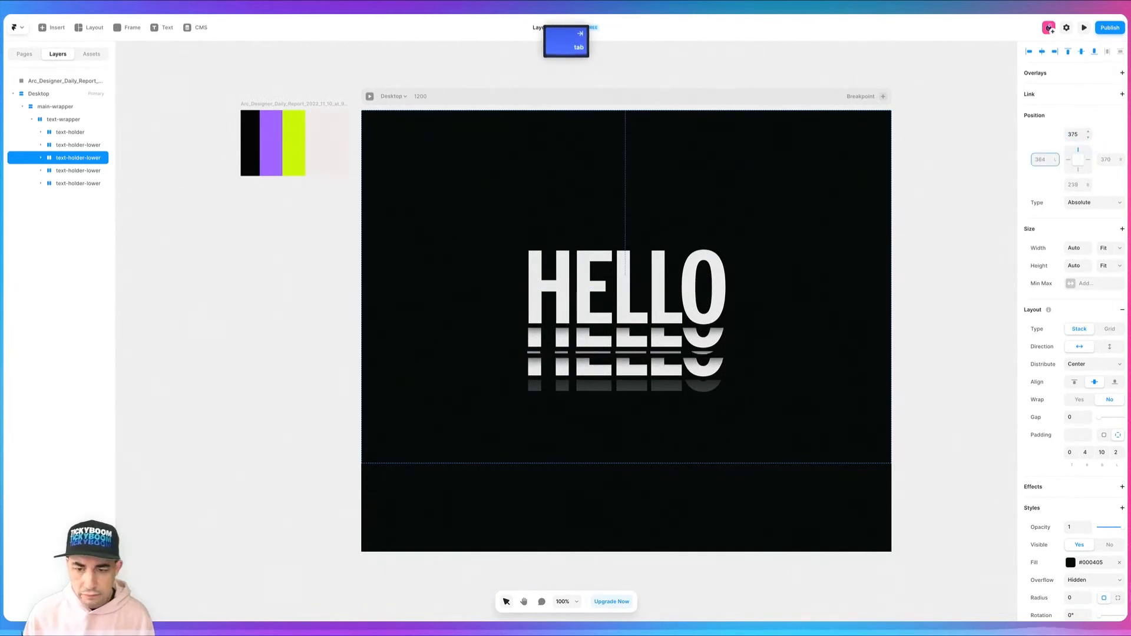
{"action": "left_click", "coordinate": [1072, 134]}
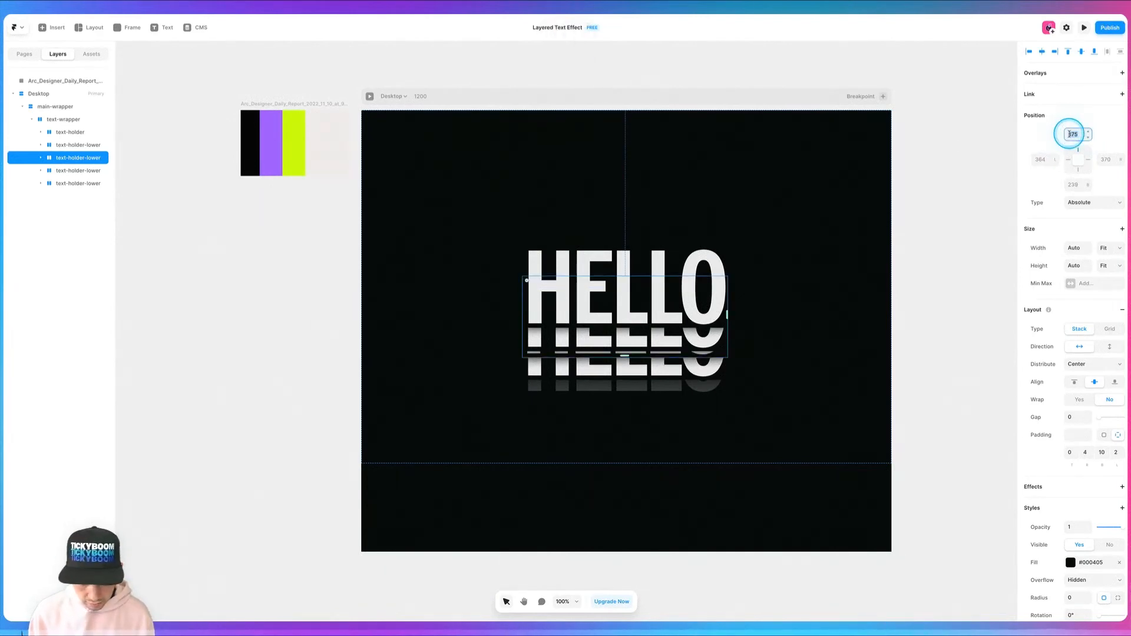
{"action": "type", "text": "380"}
{"action": "key", "text": "Tab"}
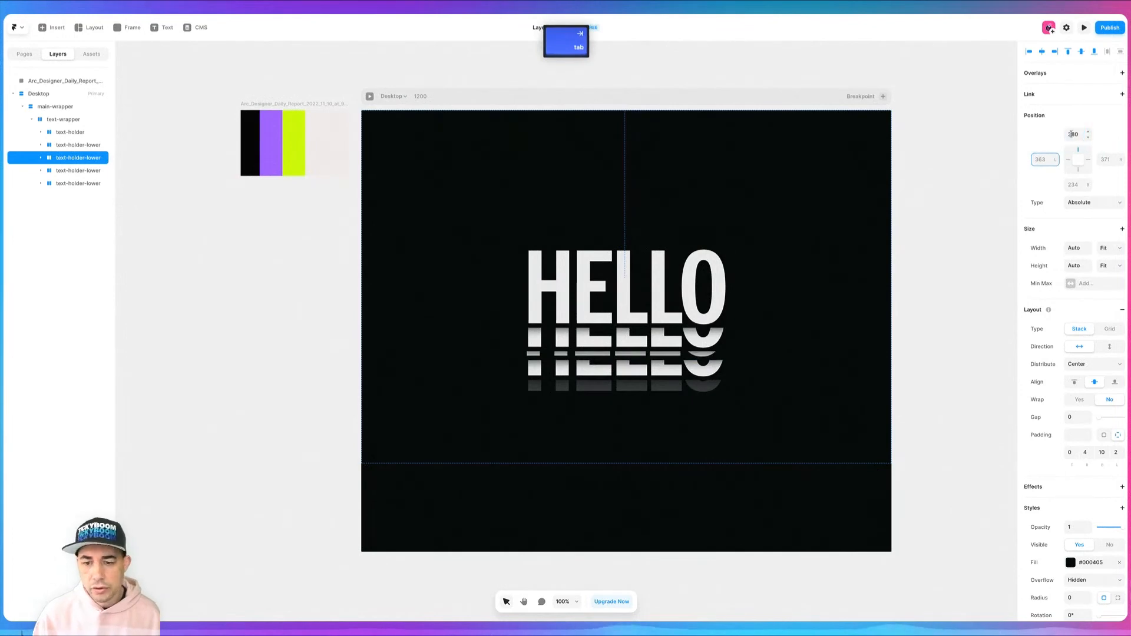
Set the second text-holder-lower's top position to 400 and center it horizontally.
{"action": "left_click", "coordinate": [1072, 135]}
{"action": "type", "text": "400"}
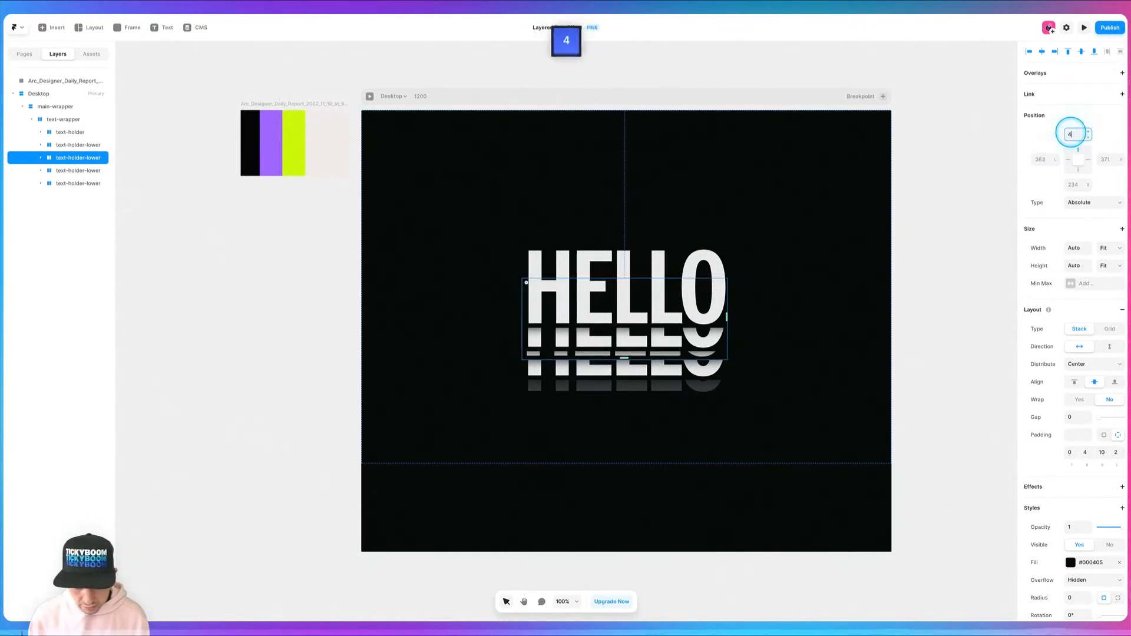
{"action": "key", "text": "Tab"}
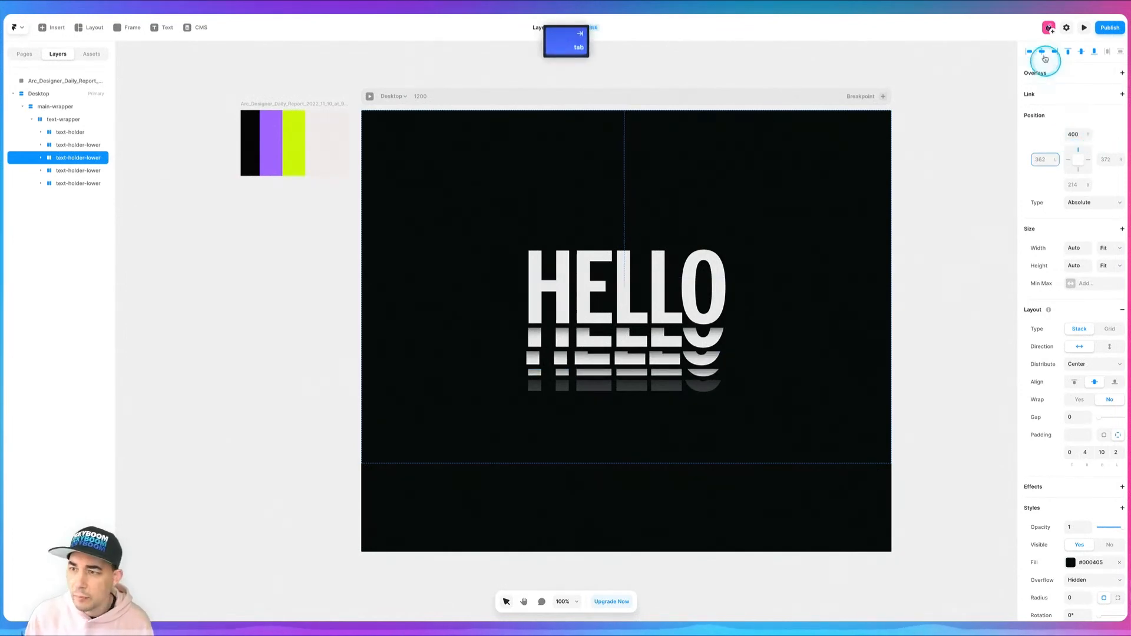
{"action": "left_click", "coordinate": [1042, 52]}
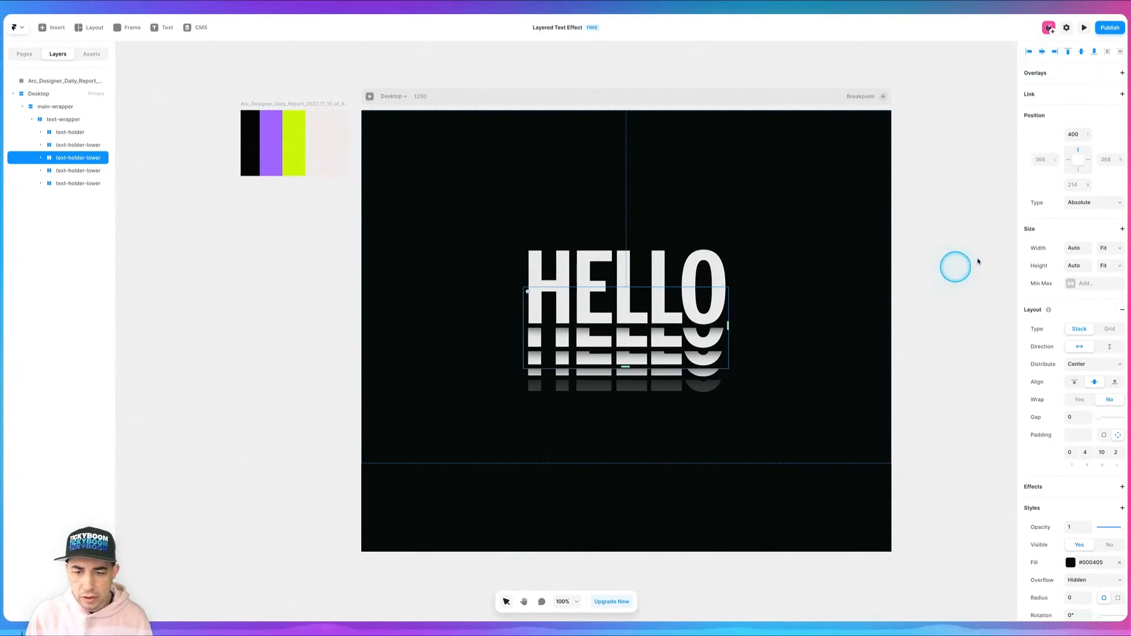
Set the second text-holder-lower's top position to 395 and center the layer horizontally.
{"action": "left_click", "coordinate": [1072, 134]}
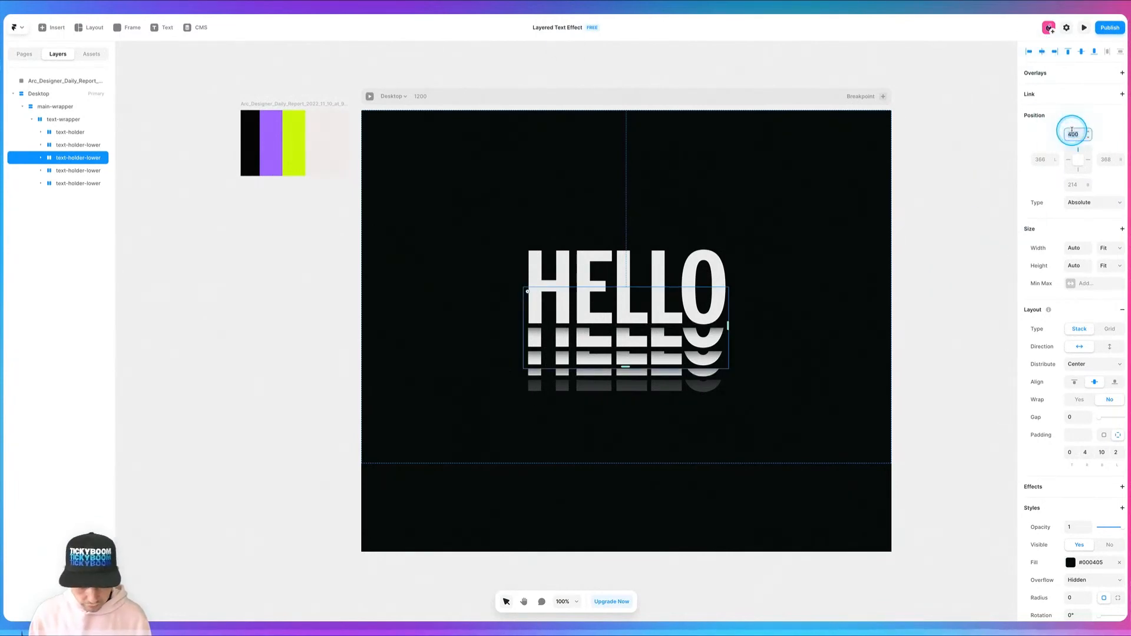
{"action": "type", "text": "395"}
{"action": "key", "text": "Tab"}
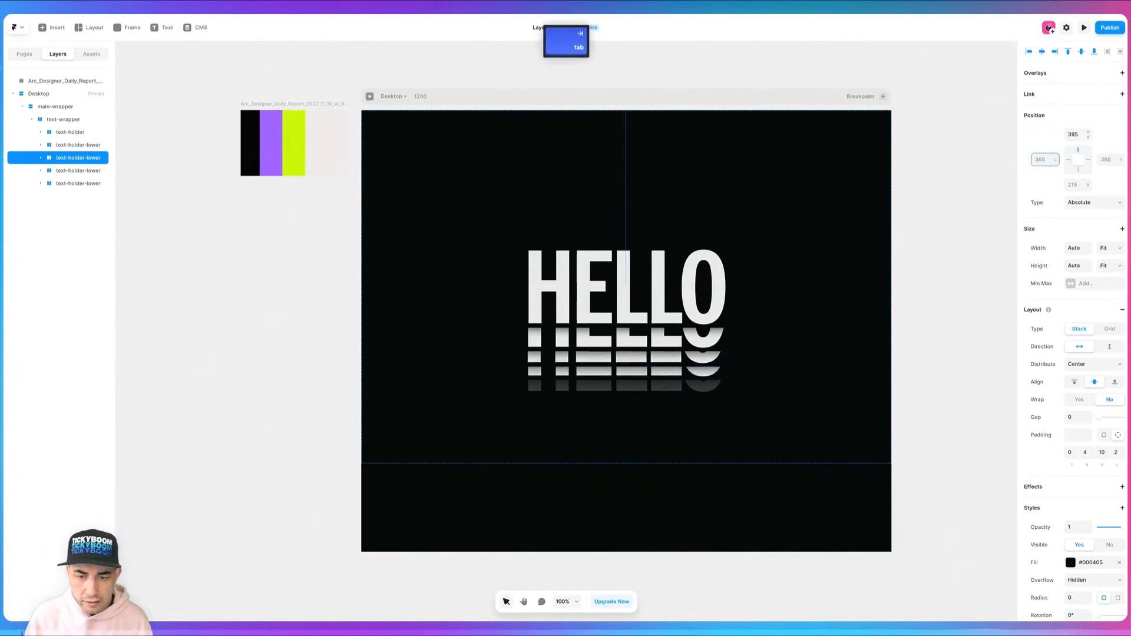
{"action": "left_click", "coordinate": [1041, 51]}
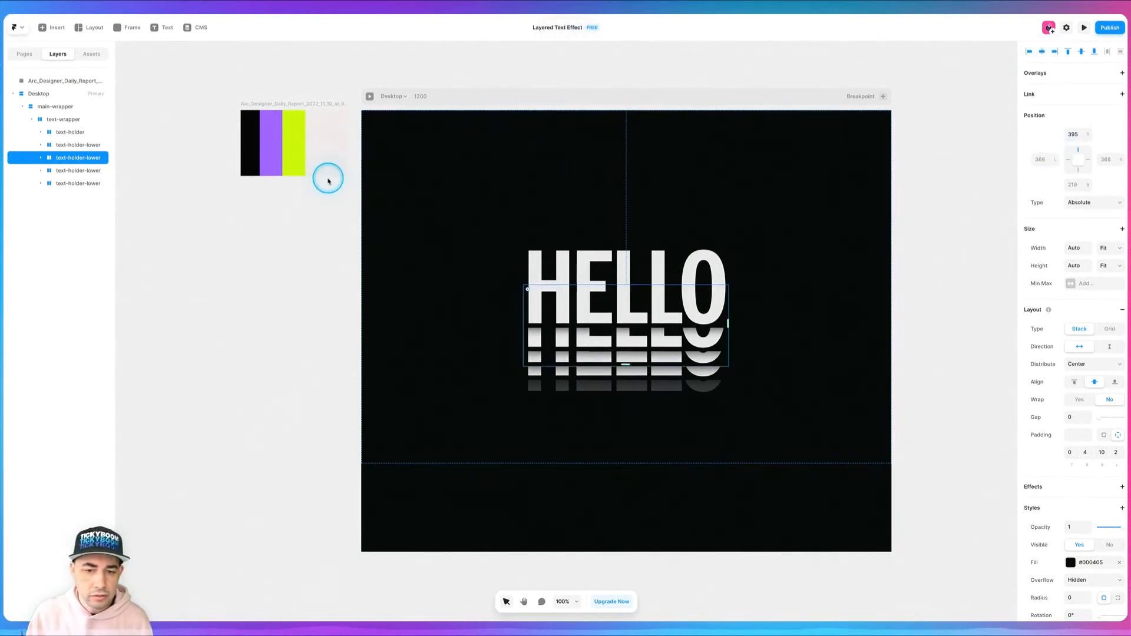
Try top positions of 405 and 415 for the third text-holder-lower.
{"action": "left_click", "coordinate": [72, 170]}
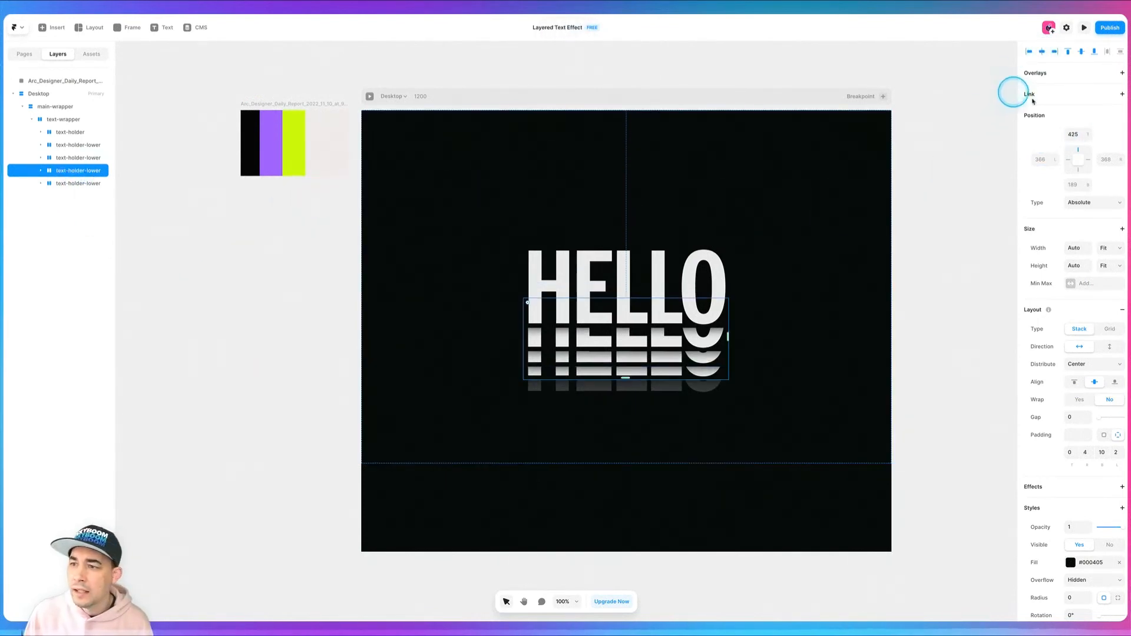
{"action": "left_click", "coordinate": [1072, 132]}
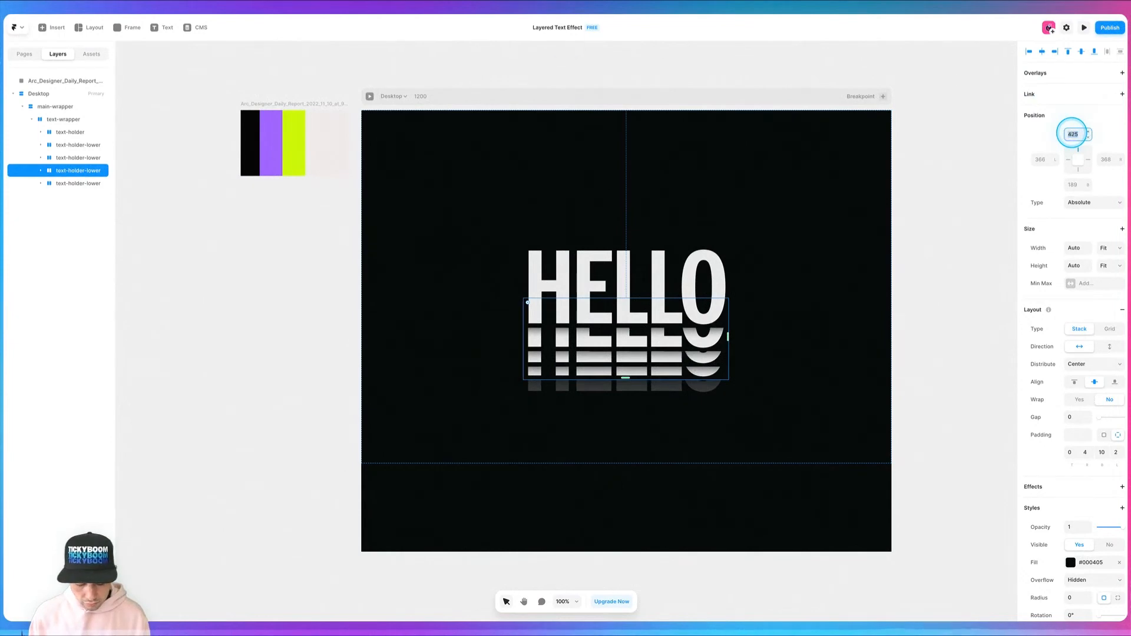
{"action": "type", "text": "405"}
{"action": "key", "text": "Tab"}
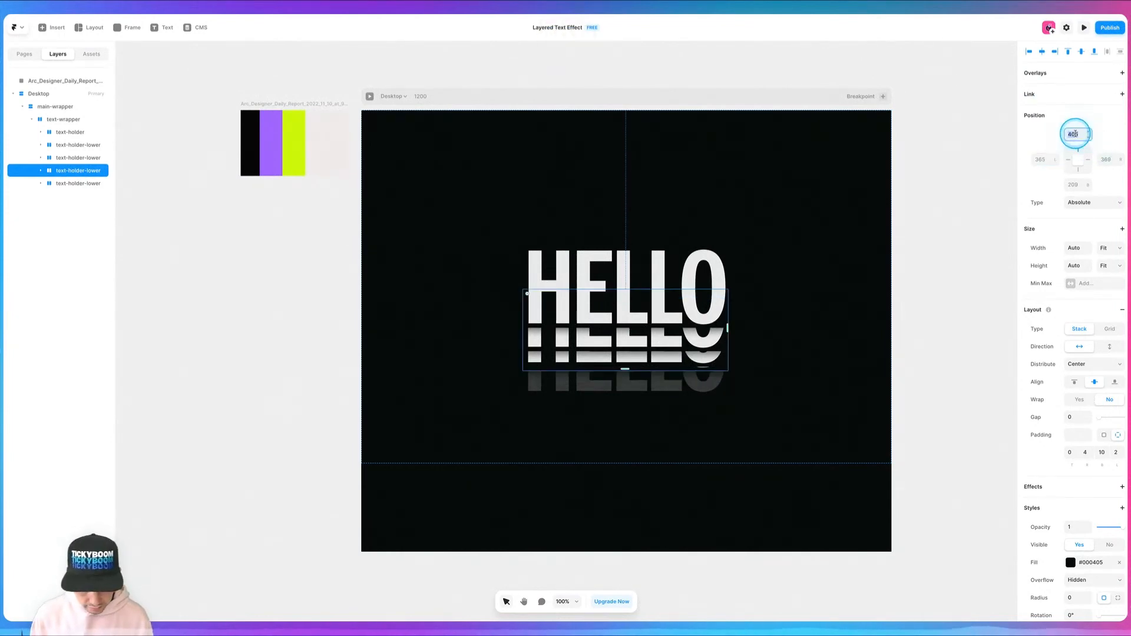
{"action": "type", "text": "415"}
{"action": "key", "text": "Tab"}
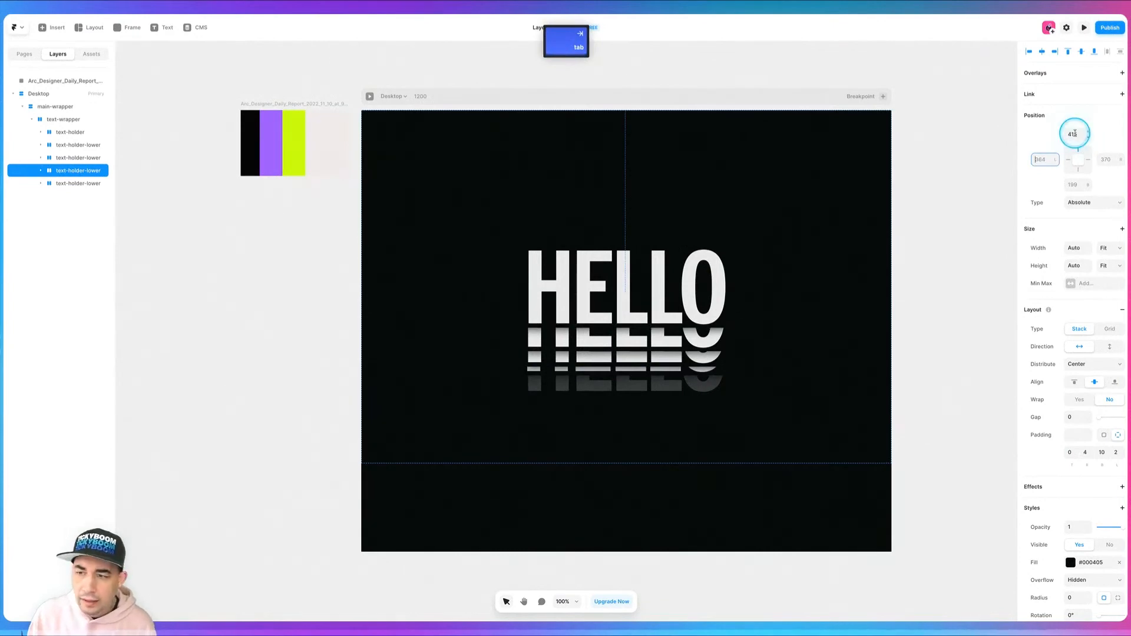
Set the third text-holder-lower's top position to 420 and center the layer horizontally.
{"action": "type", "text": "420"}
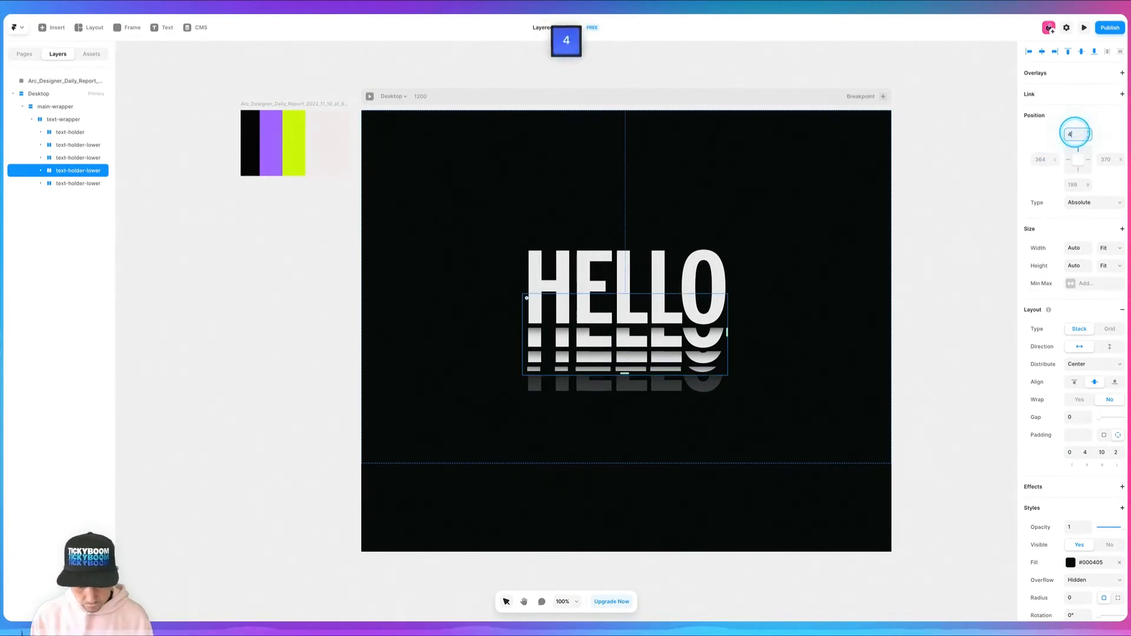
{"action": "key", "text": "Tab"}
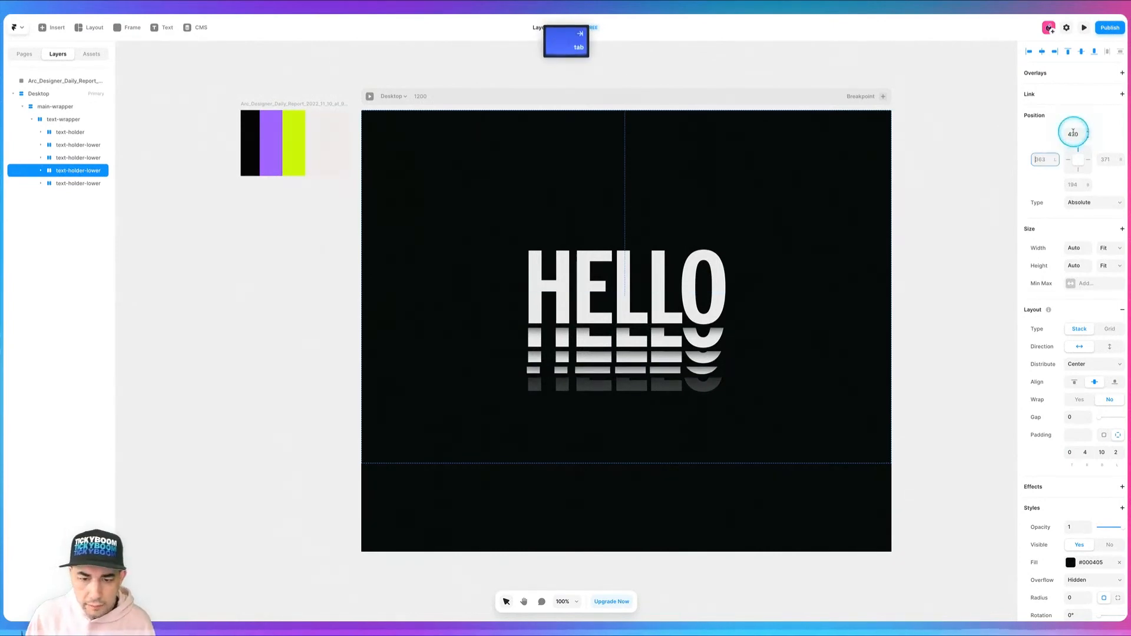
{"action": "left_click", "coordinate": [1043, 51]}
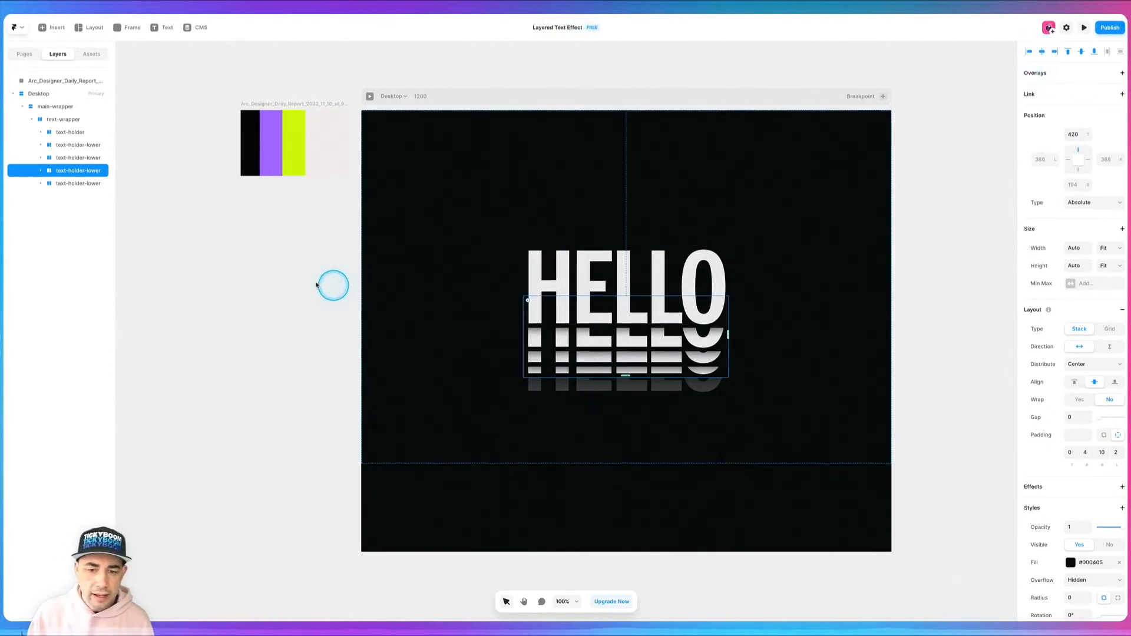
Set the fourth text-holder-lower's top position to 440 and center the layer horizontally.
{"action": "left_click", "coordinate": [71, 183]}
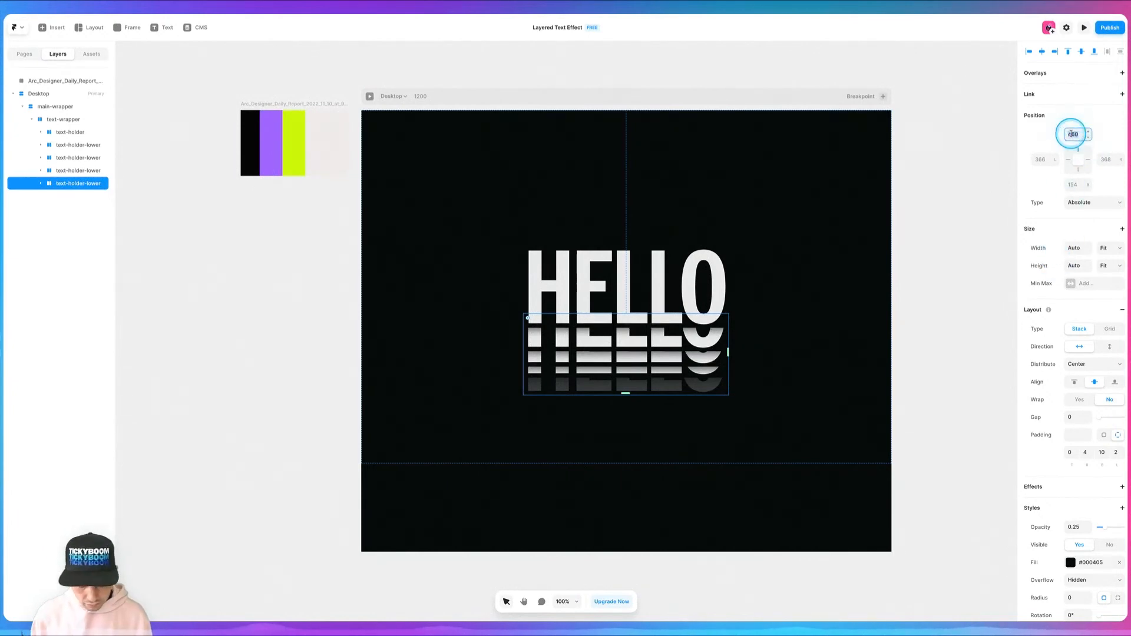
{"action": "type", "text": "440"}
{"action": "key", "text": "Tab"}
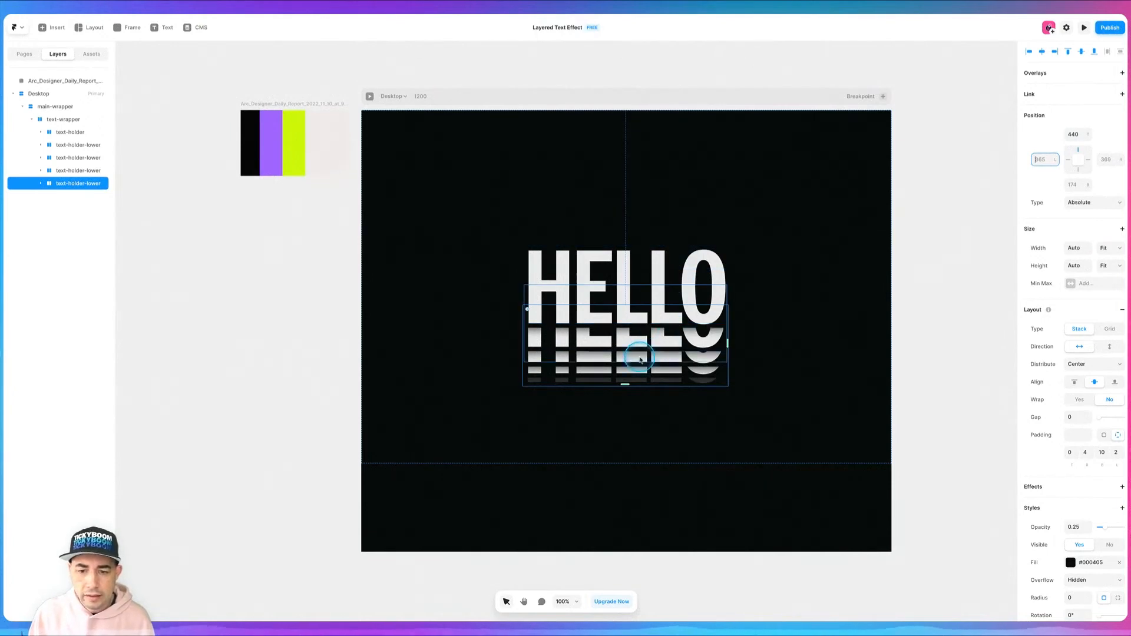
{"action": "left_click", "coordinate": [1042, 51]}
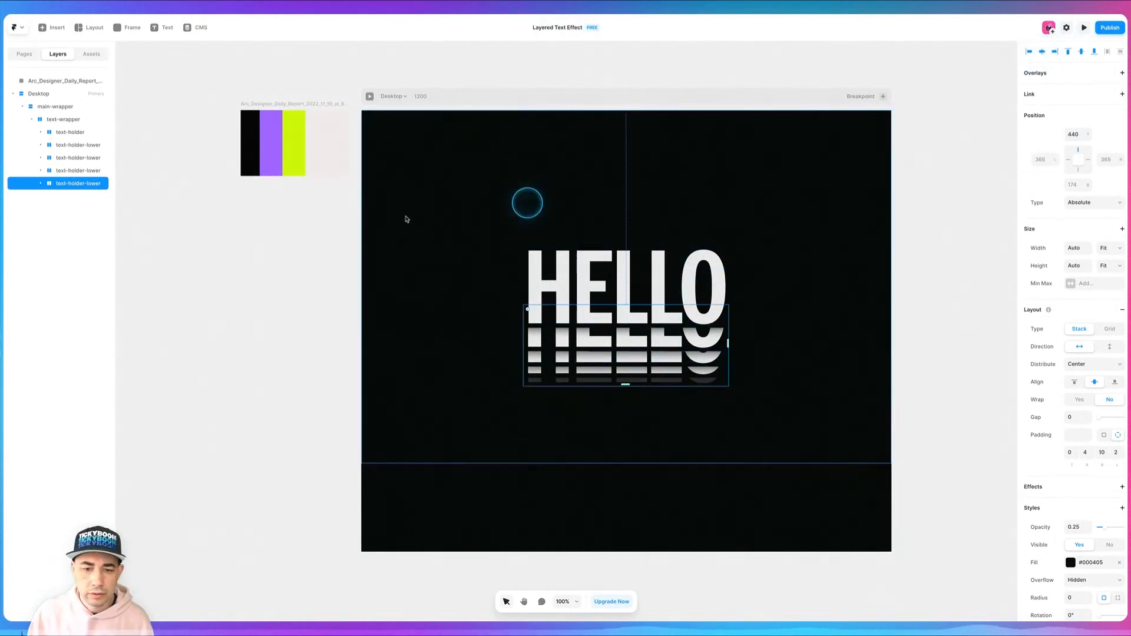
Set the first text-holder-lower's top position to 350 and center the layer horizontally.
{"action": "left_click", "coordinate": [65, 144]}
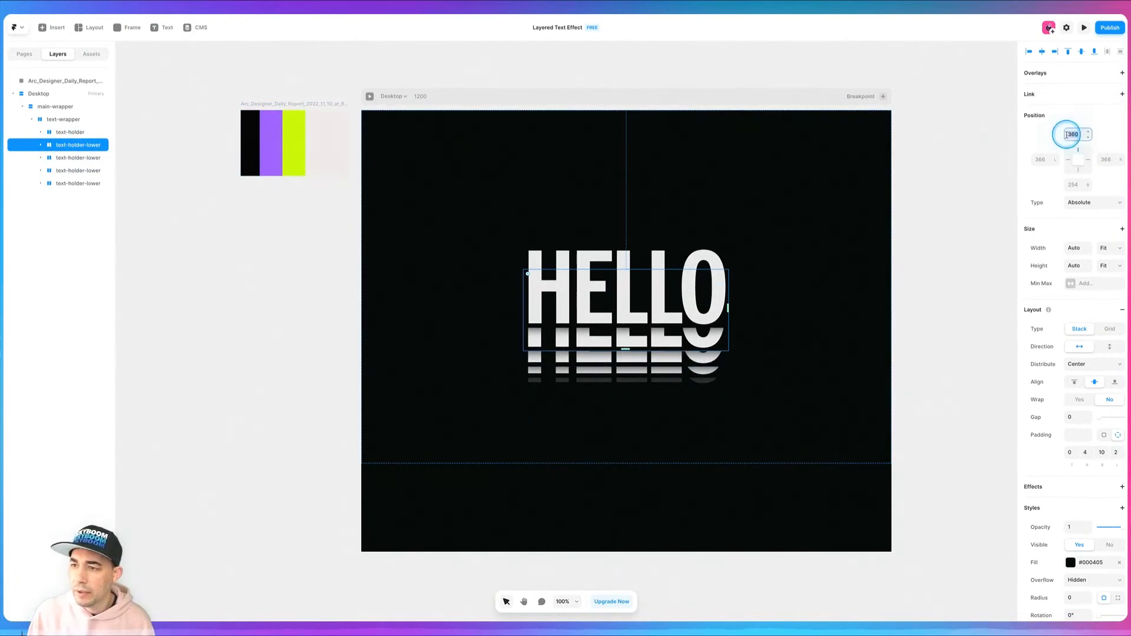
{"action": "type", "text": "350"}
{"action": "key", "text": "Tab"}
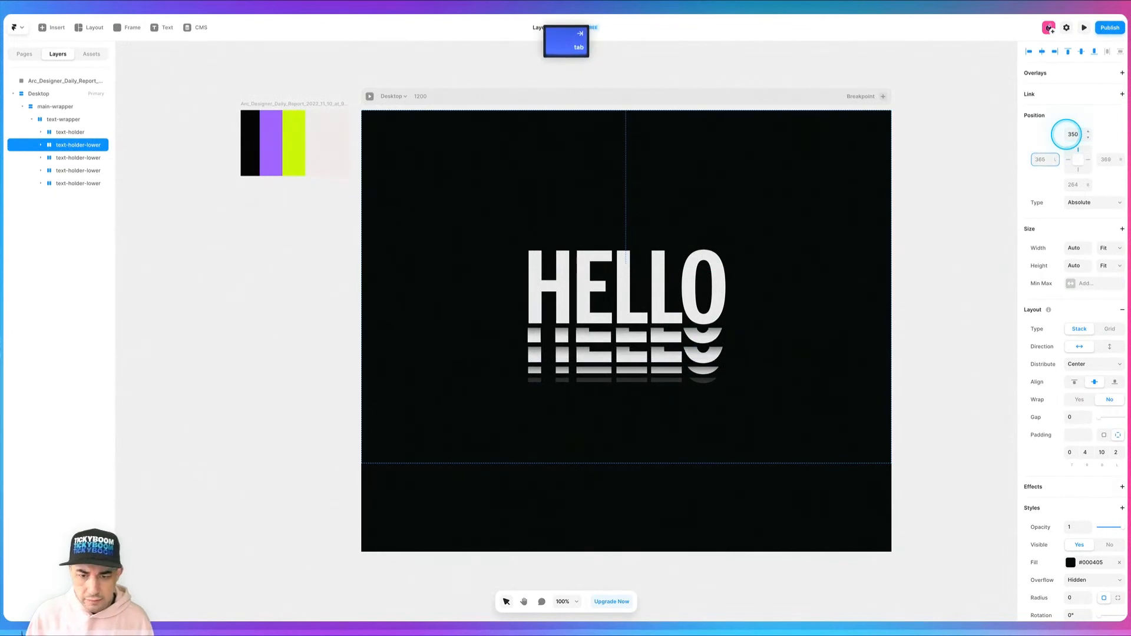
{"action": "left_click", "coordinate": [1042, 51]}
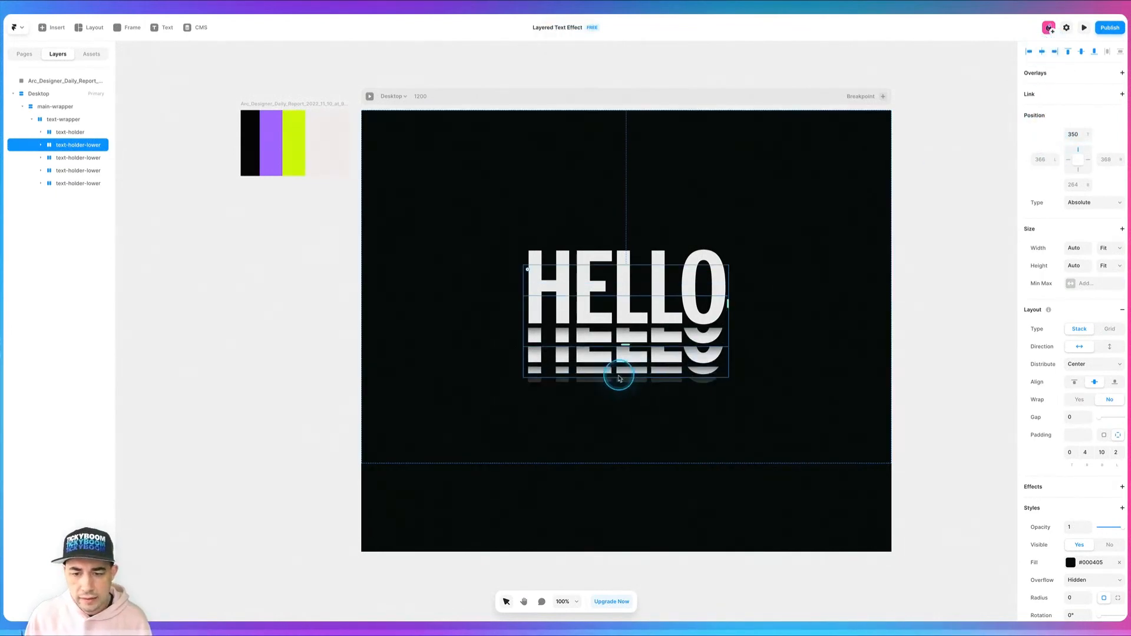
Try a top position of 385 for the second text-holder-lower and center it horizontally.
{"action": "left_click", "coordinate": [73, 158]}
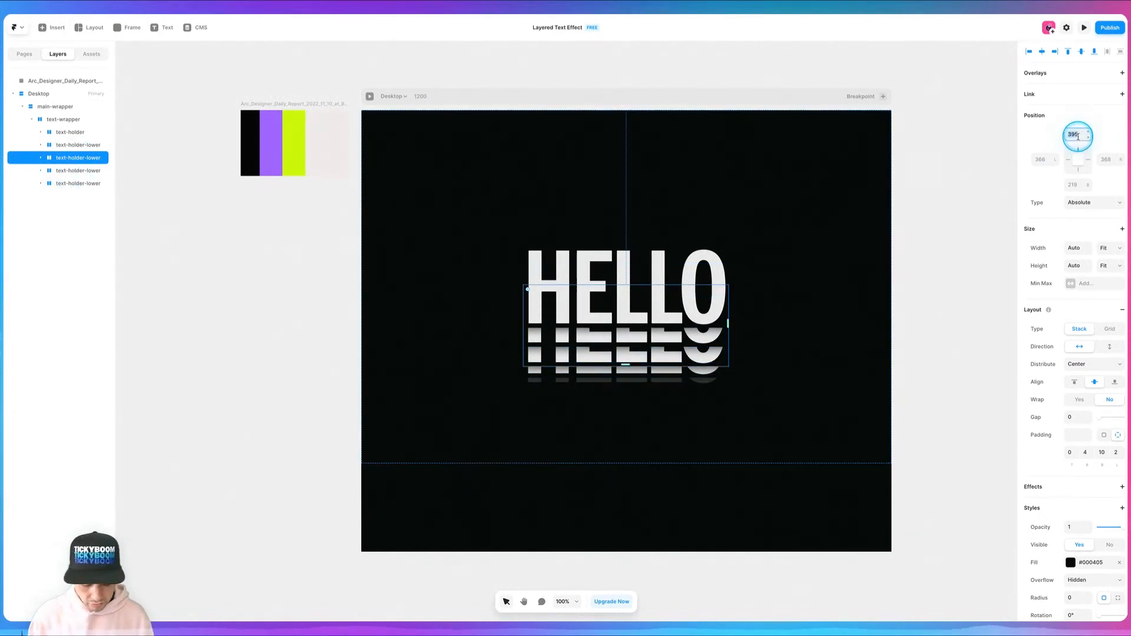
{"action": "type", "text": "385"}
{"action": "key", "text": "Return"}
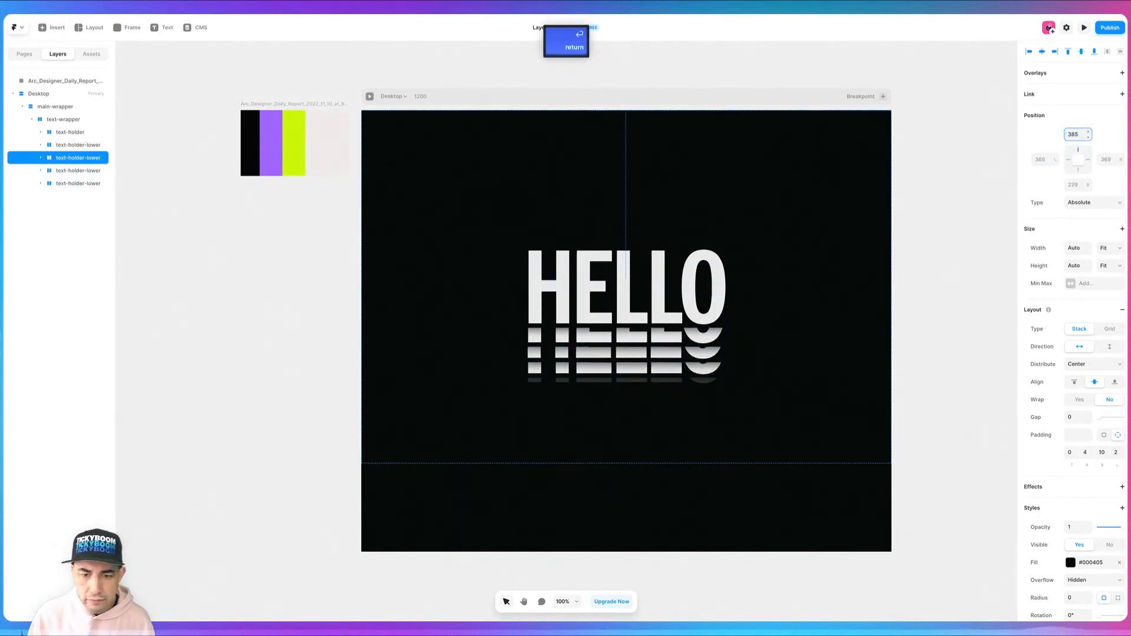
{"action": "left_click", "coordinate": [1041, 51]}
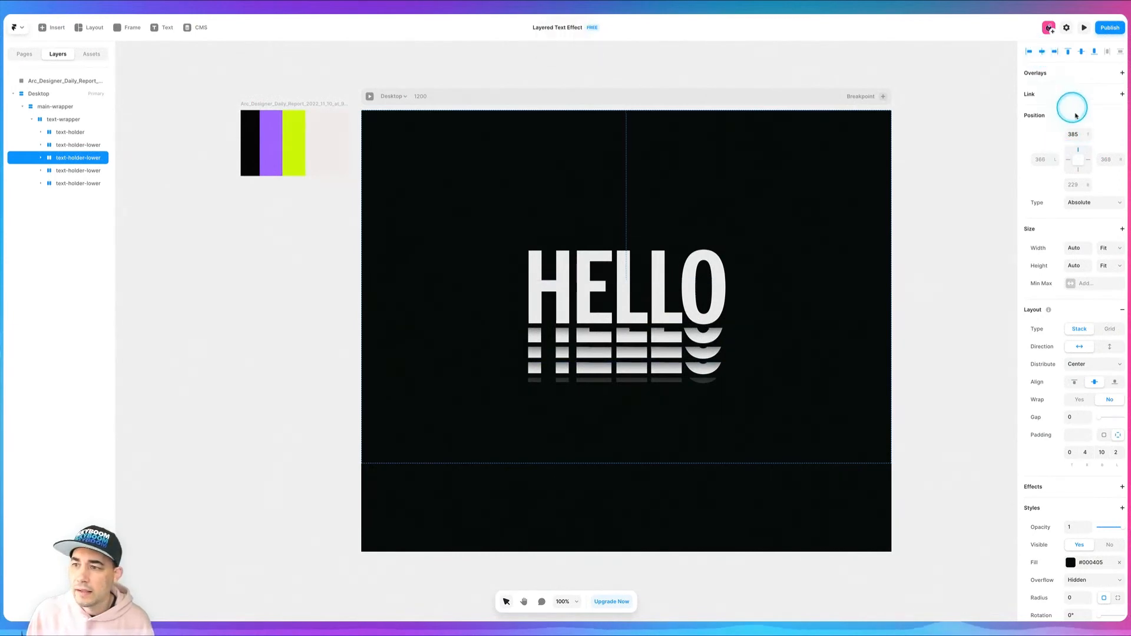
Set the second text-holder-lower's top position to 388 and center the layer horizontally.
{"action": "type", "text": "388"}
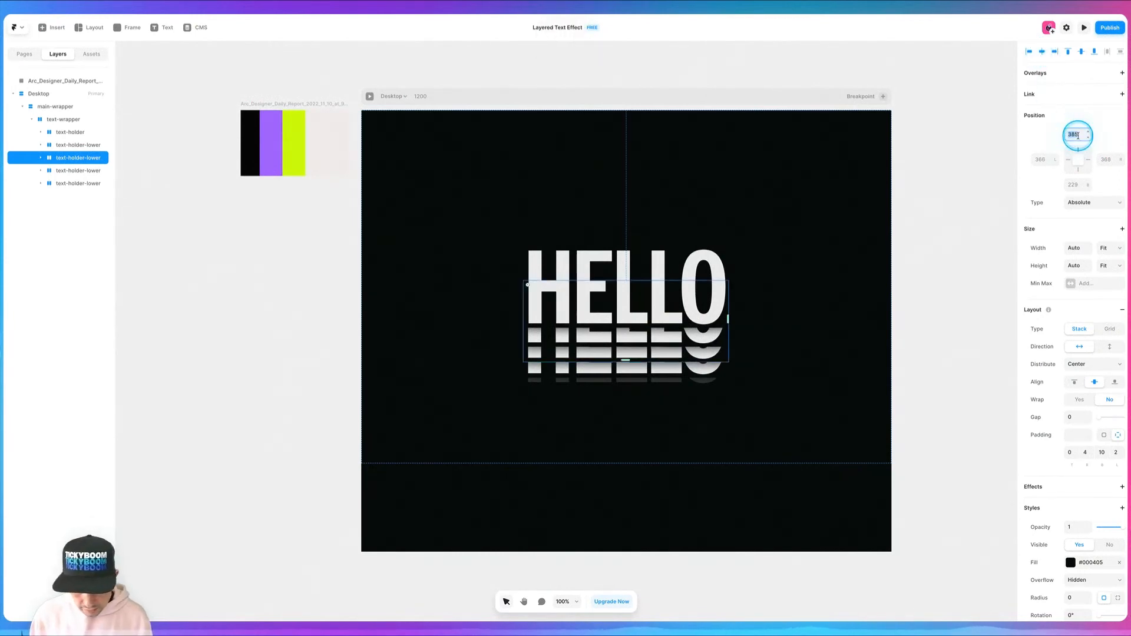
{"action": "key", "text": "Tab"}
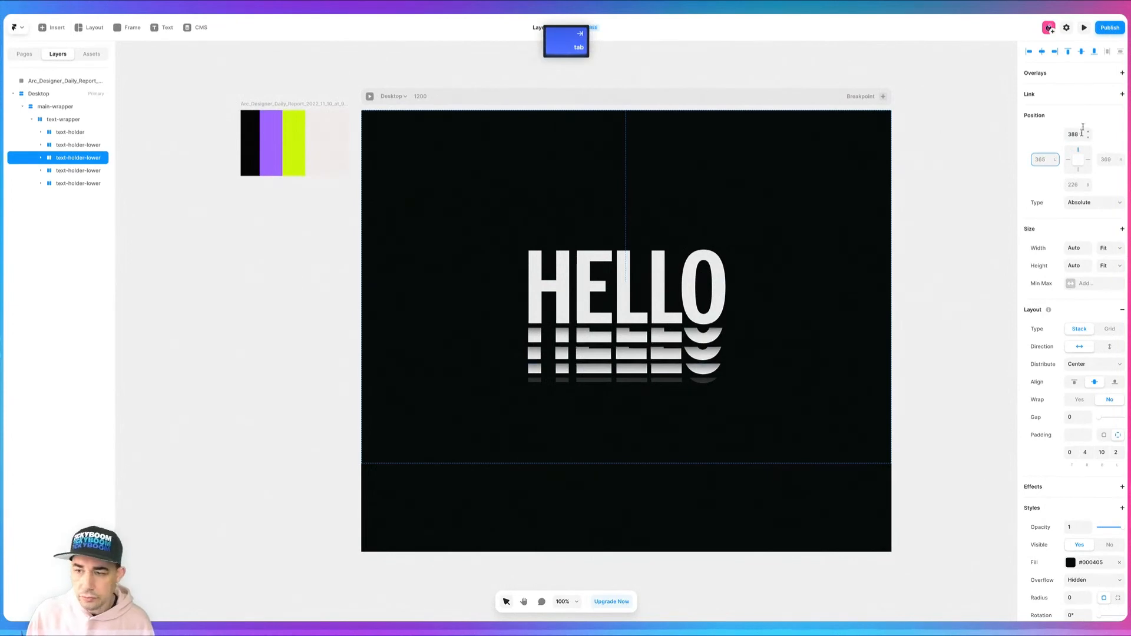
{"action": "left_click", "coordinate": [1042, 59]}
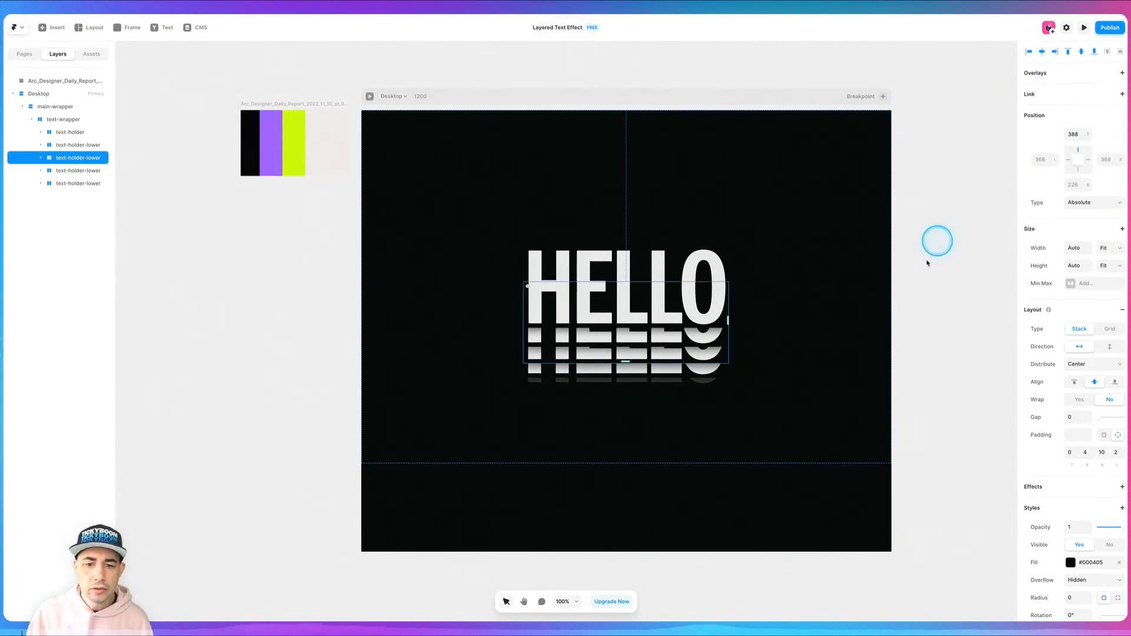
Set the third text-holder-lower's top position to 410 and center the layer horizontally.
{"action": "left_click", "coordinate": [80, 172]}
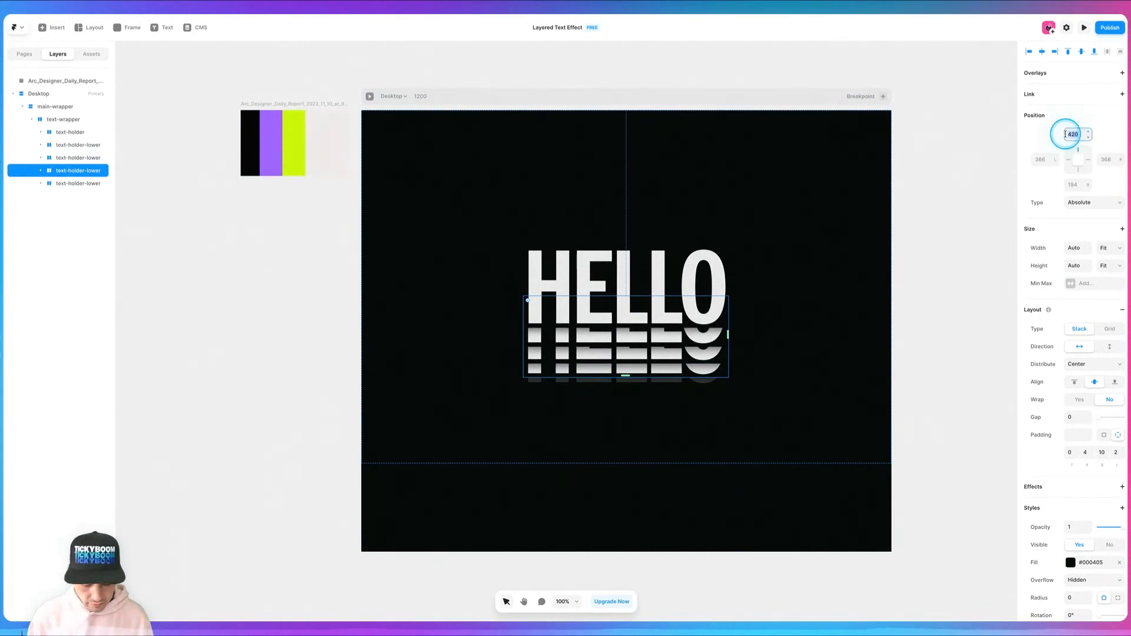
{"action": "type", "text": "410"}
{"action": "key", "text": "Tab"}
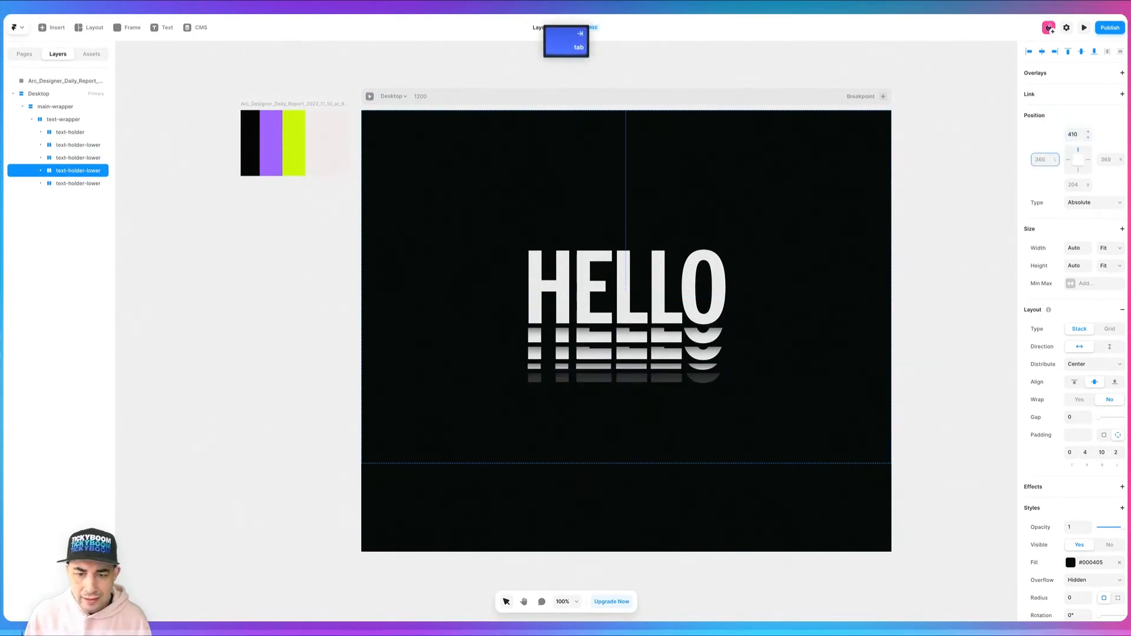
{"action": "left_click", "coordinate": [1042, 52]}
Try a top position of 425 for the fourth text-holder-lower.
{"action": "left_click", "coordinate": [75, 183]}
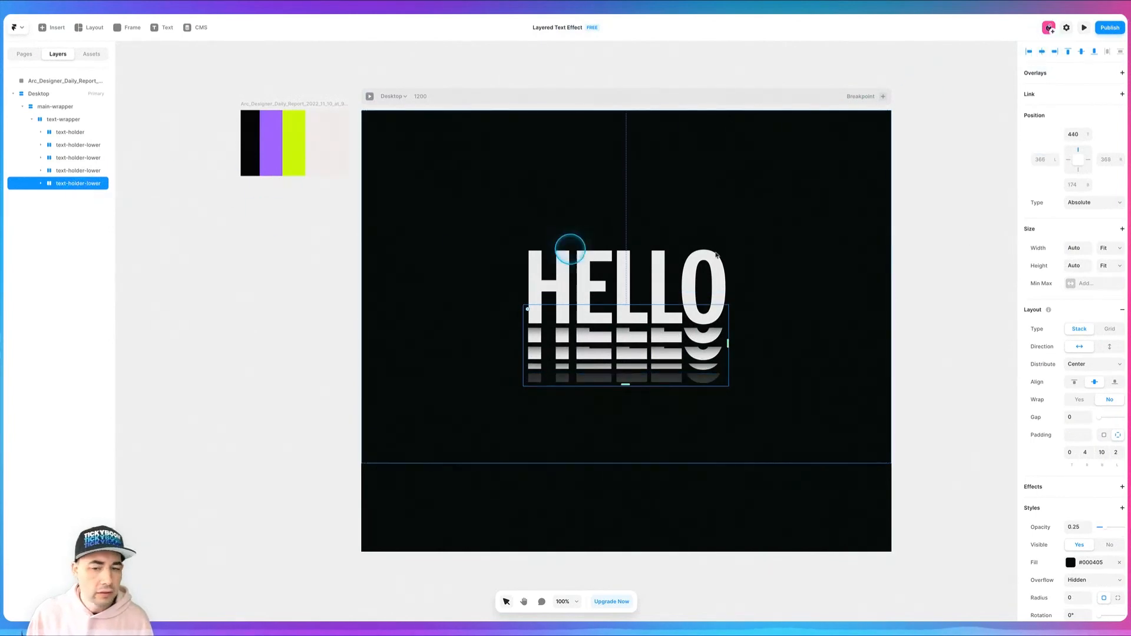
{"action": "left_click", "coordinate": [1078, 132]}
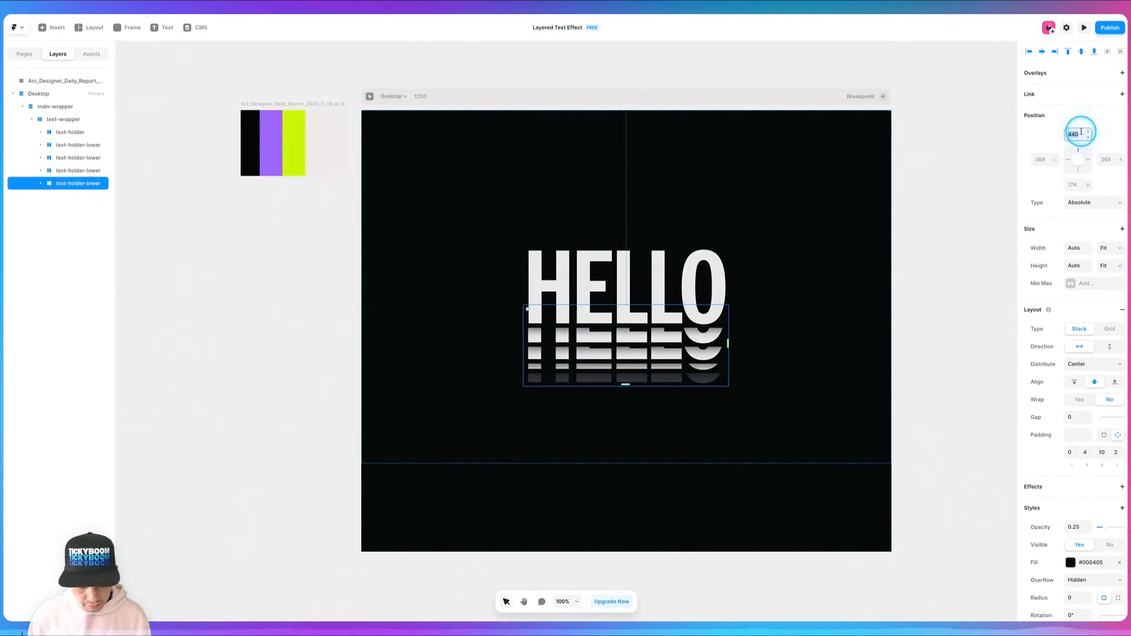
{"action": "type", "text": "425"}
{"action": "key", "text": "Tab"}
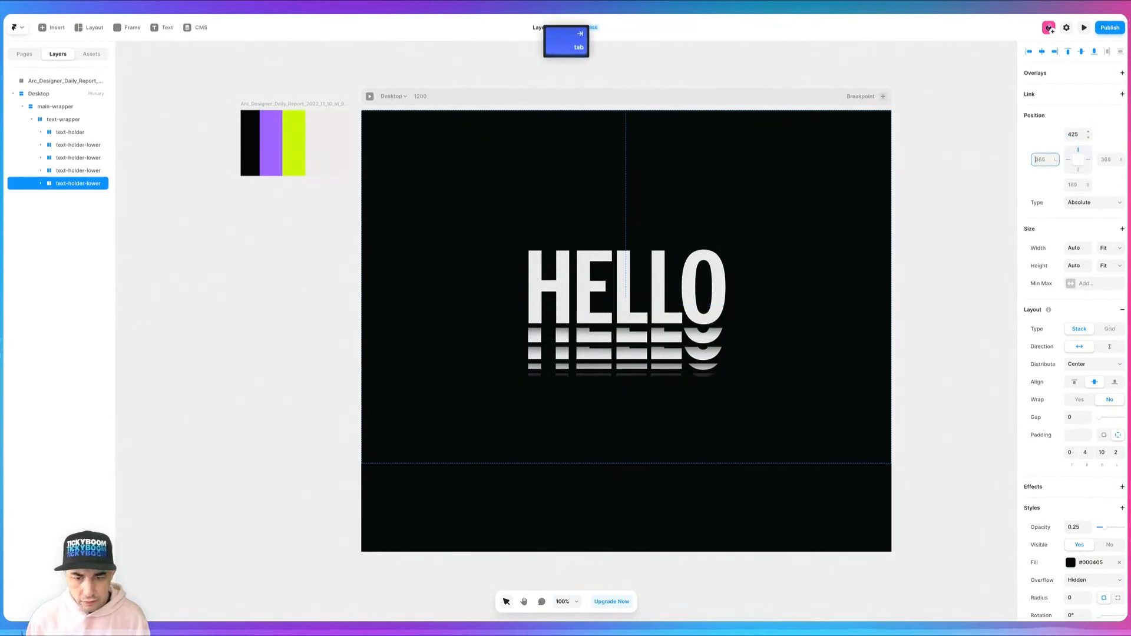
Set the fourth text-holder-lower's top position to 428, center it horizontally and deselect it.
{"action": "left_click", "coordinate": [1071, 135]}
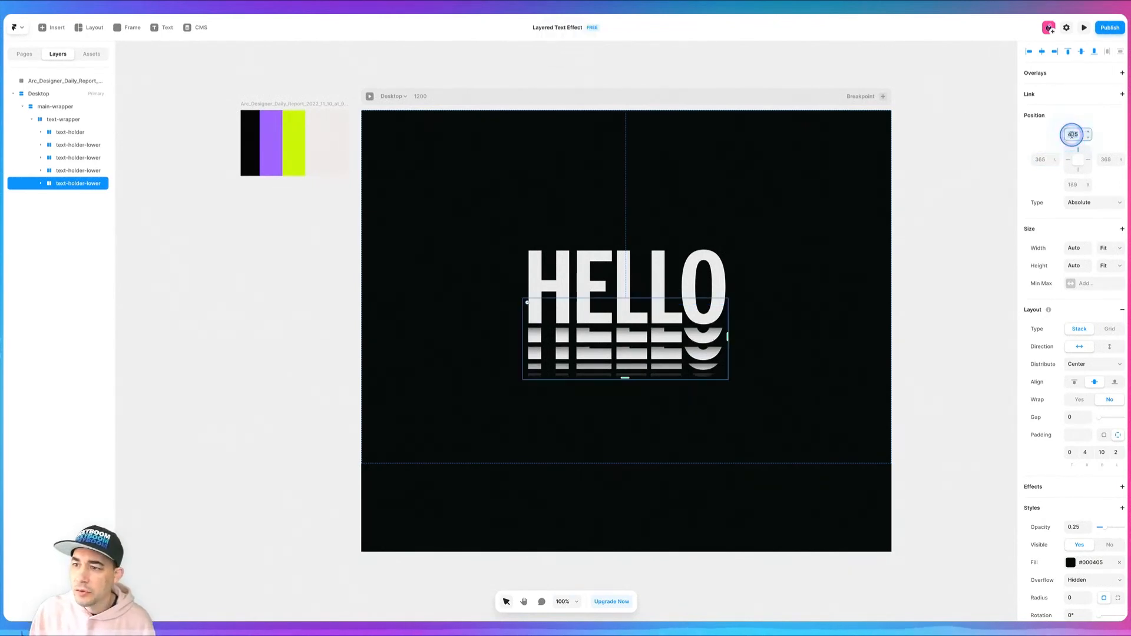
{"action": "type", "text": "428"}
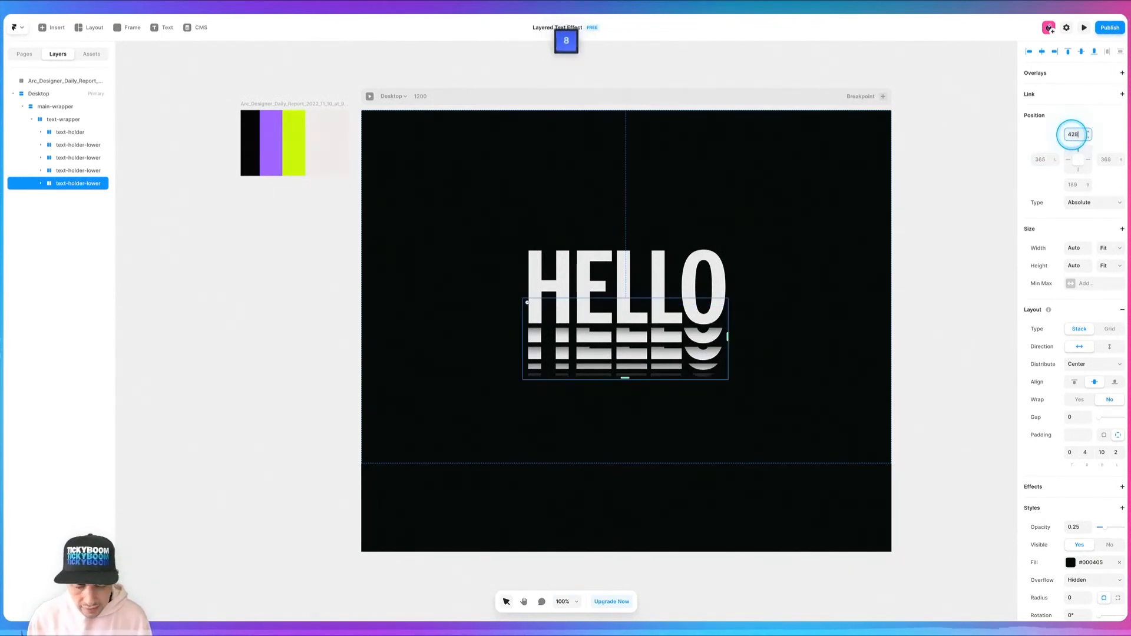
{"action": "key", "text": "Tab"}
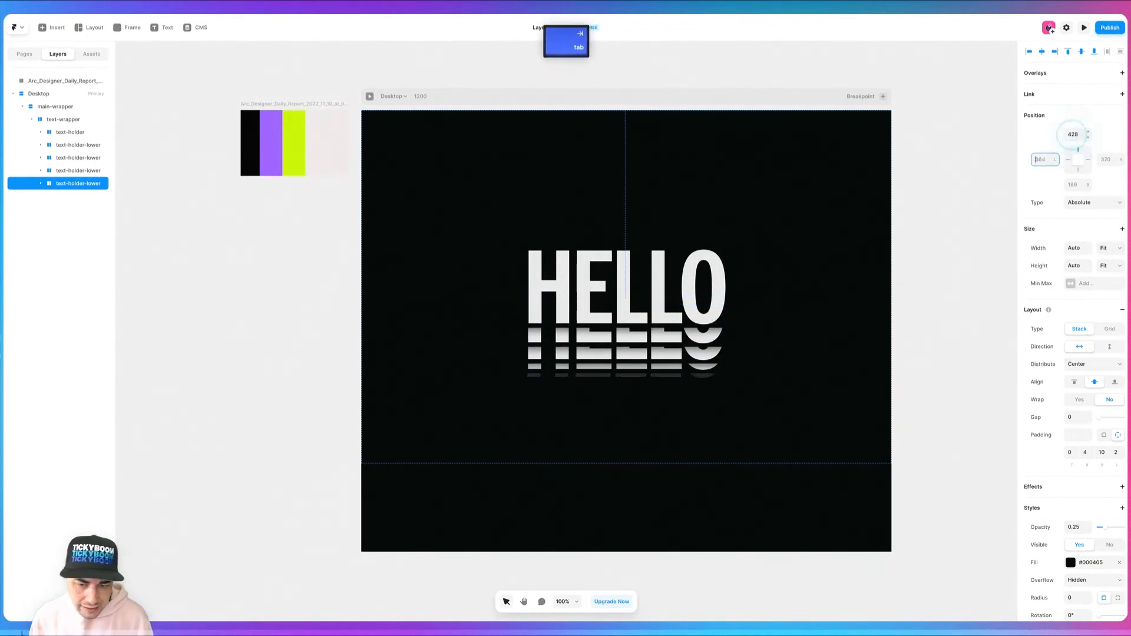
{"action": "left_click", "coordinate": [1042, 52]}
{"action": "left_click", "coordinate": [942, 446]}
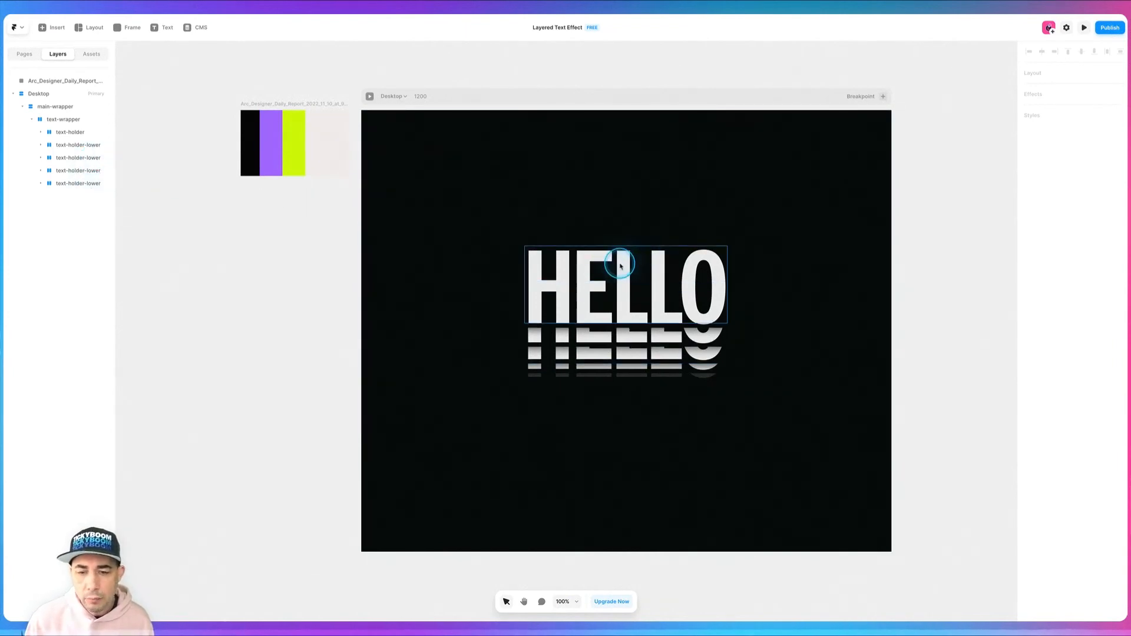
Expand the first two text-holder-lowers and recolor the first one's hello text with the palette image's lime green, #CCF418.
{"action": "left_click", "coordinate": [40, 157]}
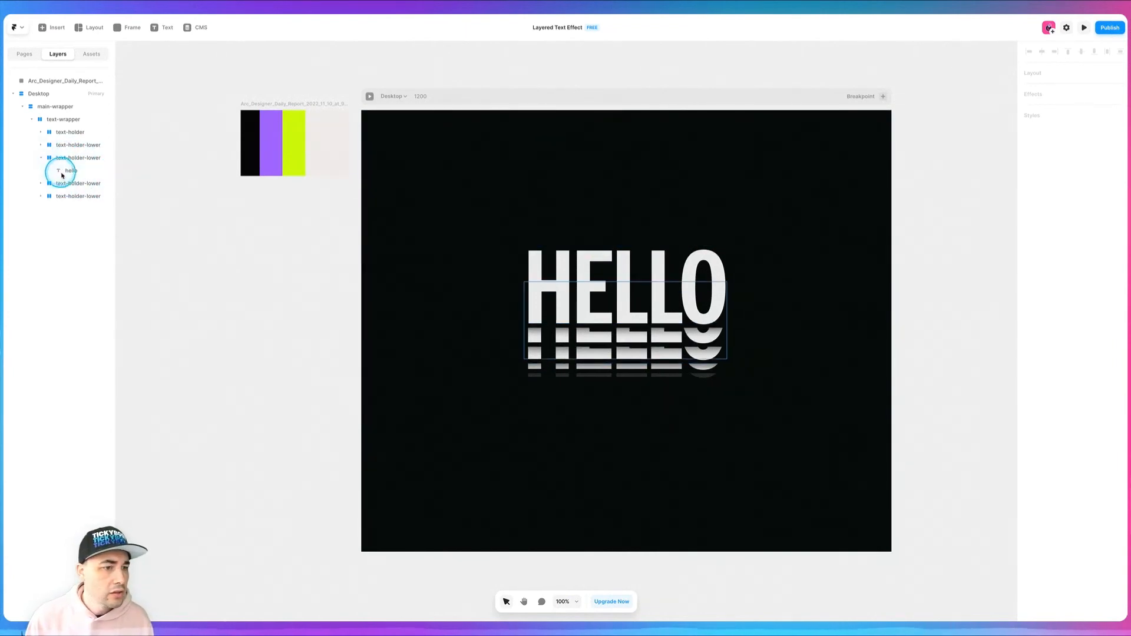
{"action": "left_click", "coordinate": [40, 144]}
{"action": "left_click", "coordinate": [71, 158]}
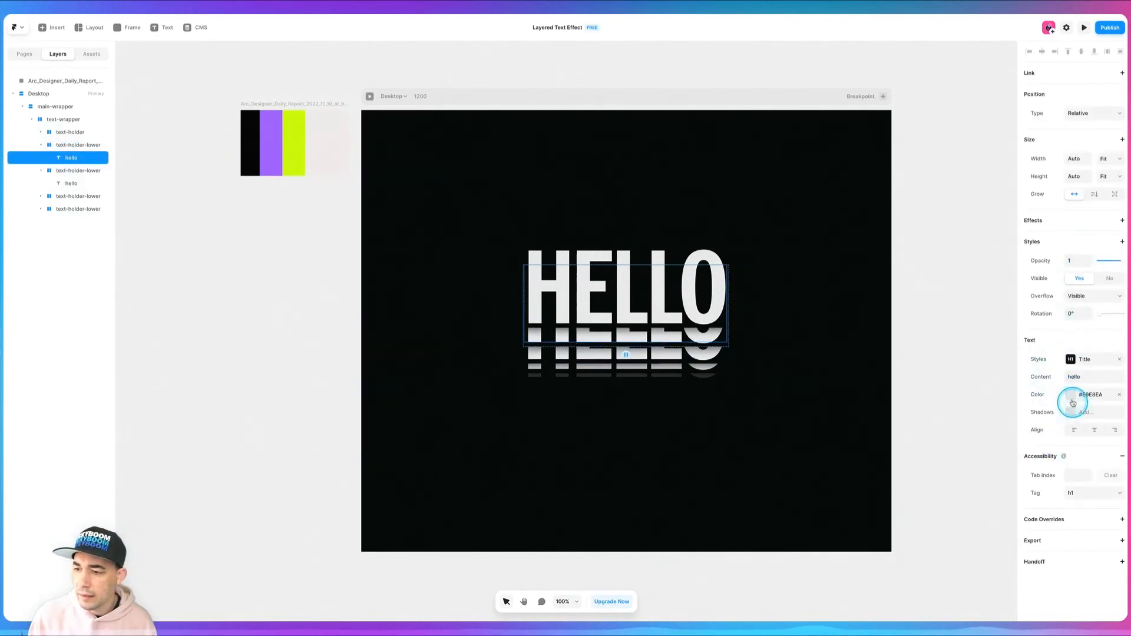
{"action": "left_click", "coordinate": [1072, 395]}
{"action": "left_click", "coordinate": [988, 491]}
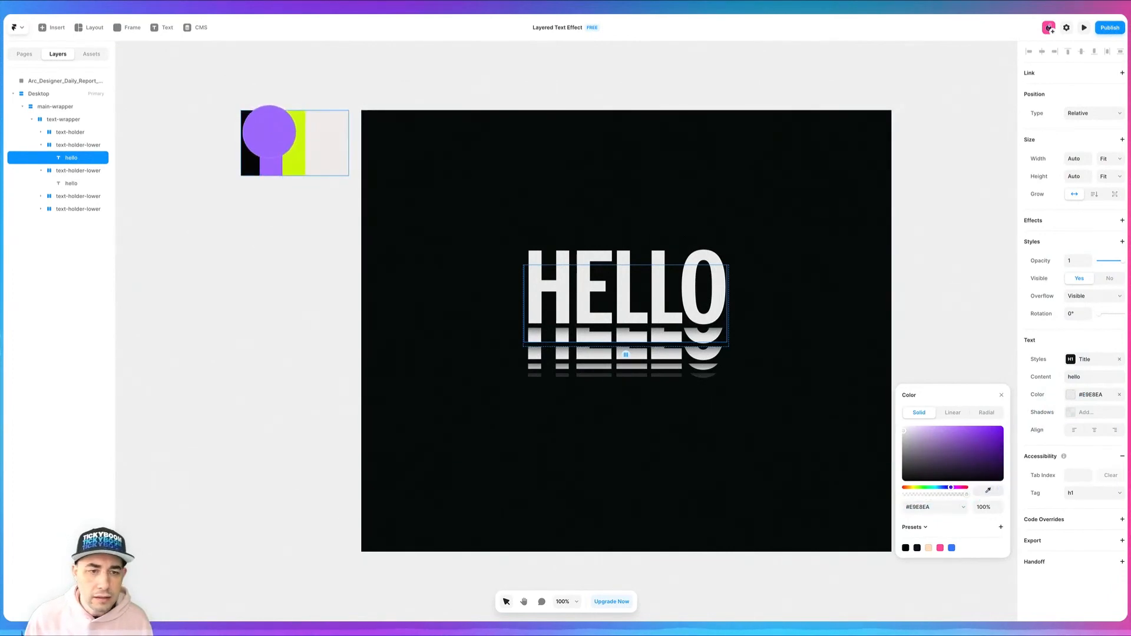
{"action": "left_click", "coordinate": [292, 140]}
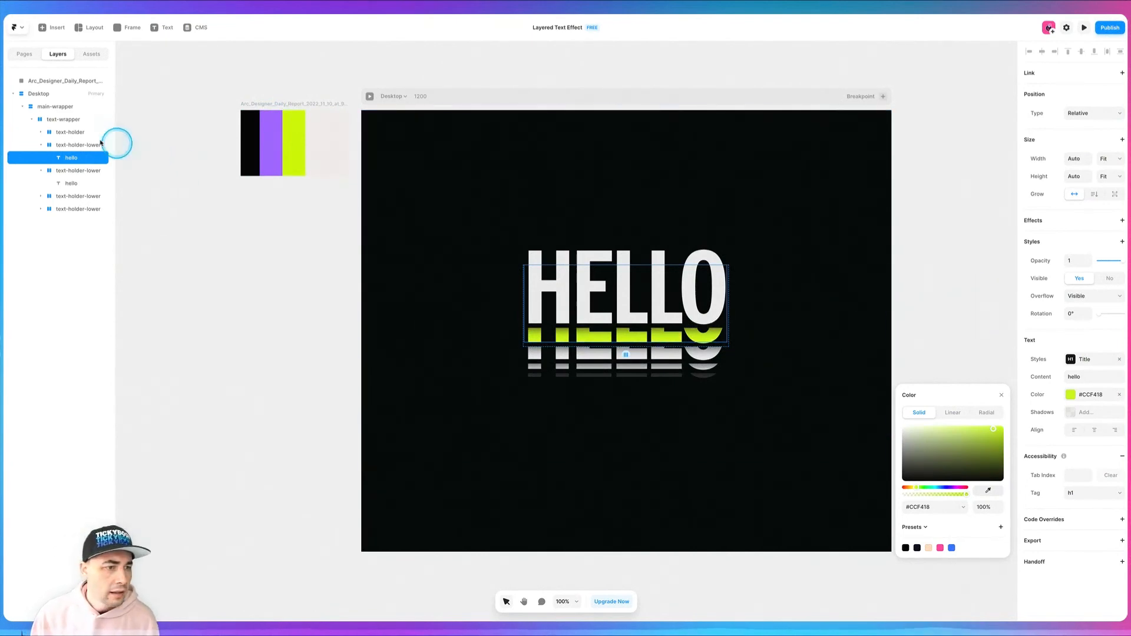
Set the first text-holder-lower's opacity to 0.75.
{"action": "left_click", "coordinate": [83, 144]}
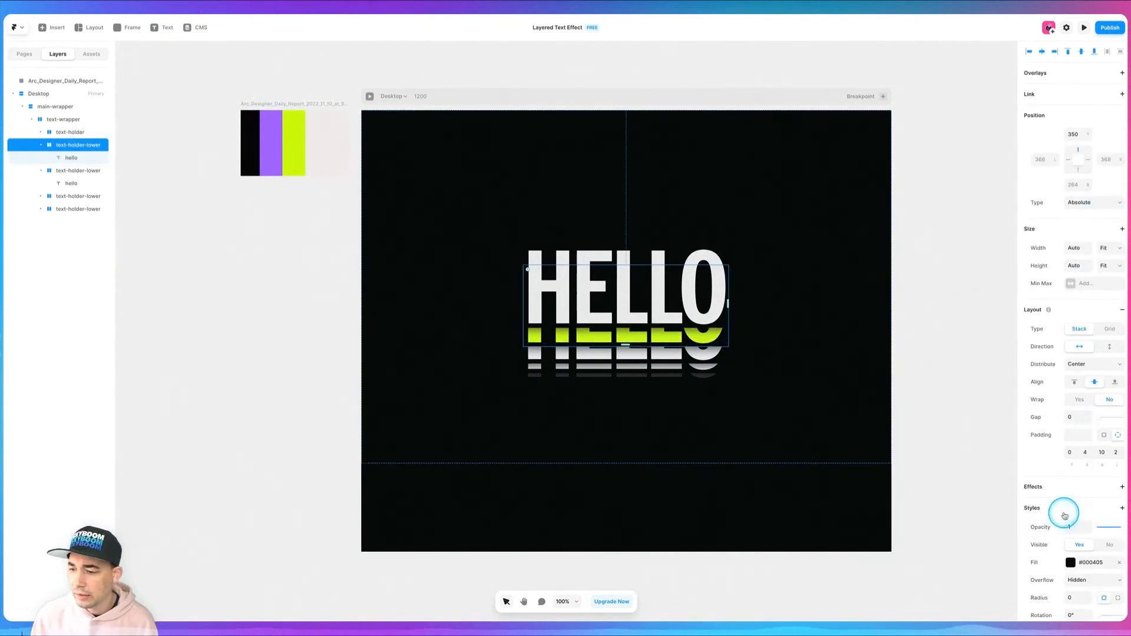
{"action": "left_click", "coordinate": [1078, 527]}
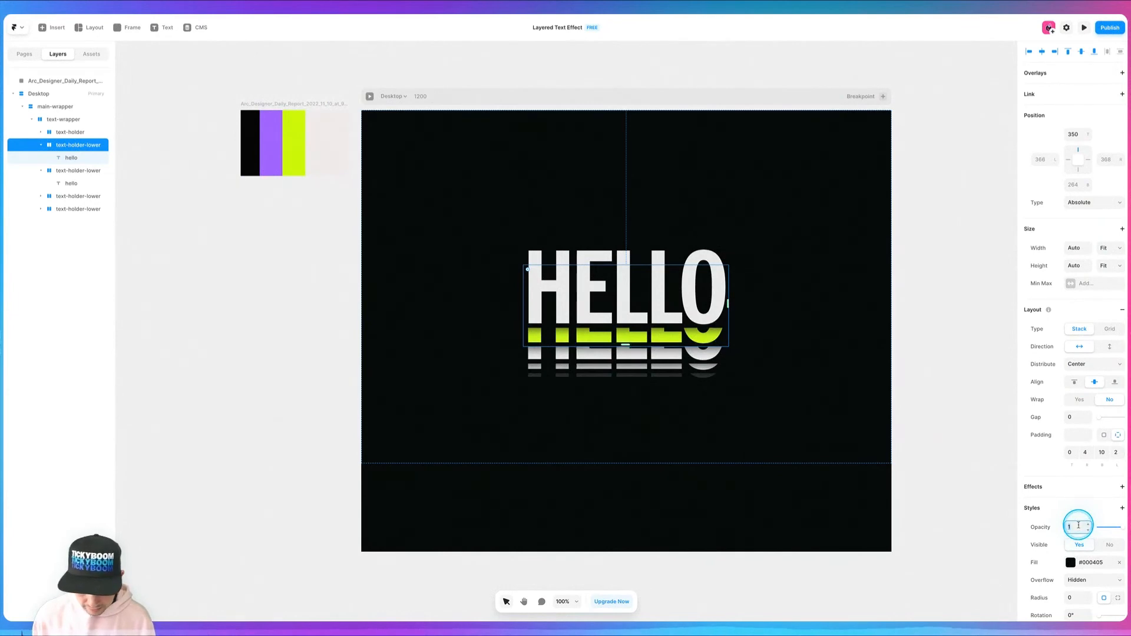
{"action": "key", "text": "BackSpace"}
{"action": "key", "text": "Tab"}
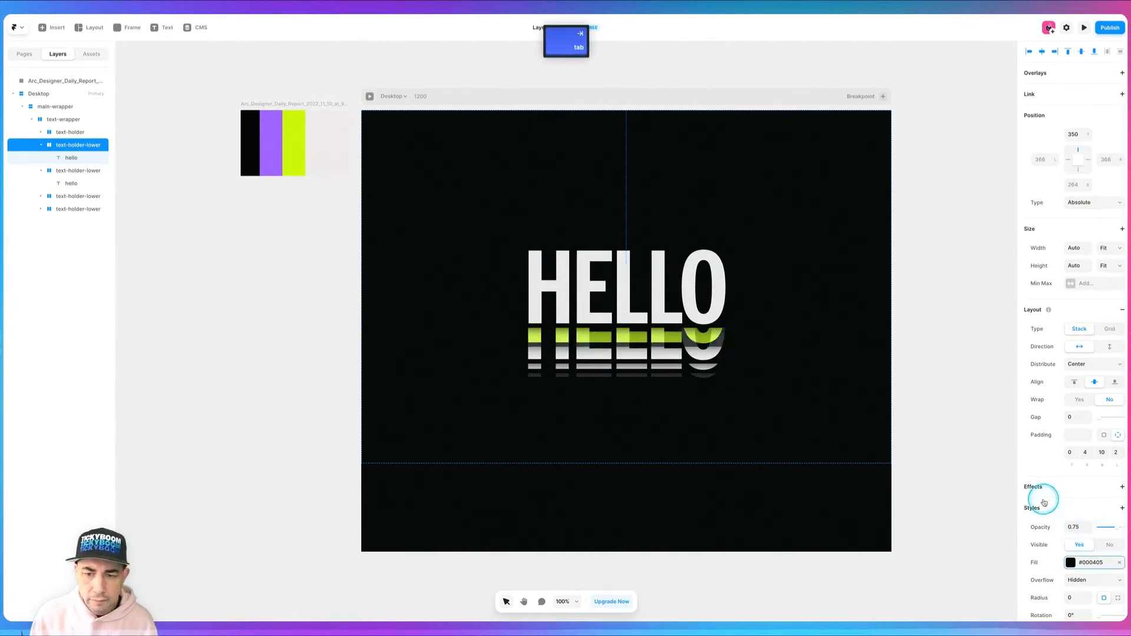
Recolor the hello text in the second text-holder-lower with the palette image's purple, #A46EFF.
{"action": "left_click", "coordinate": [71, 171]}
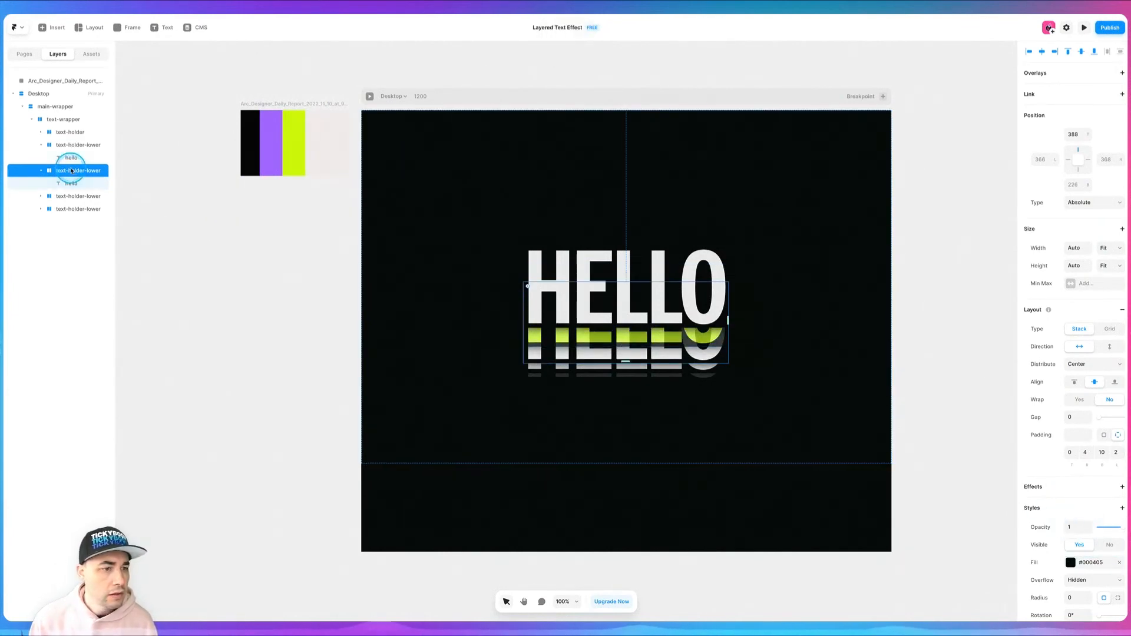
{"action": "left_click", "coordinate": [71, 183]}
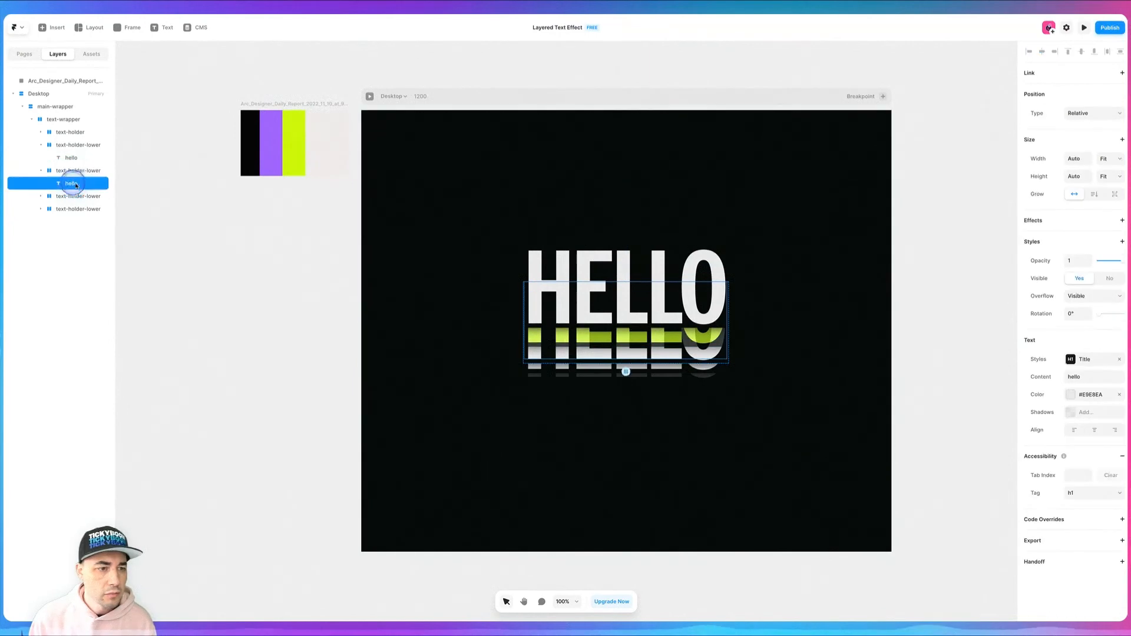
{"action": "left_click", "coordinate": [1070, 396]}
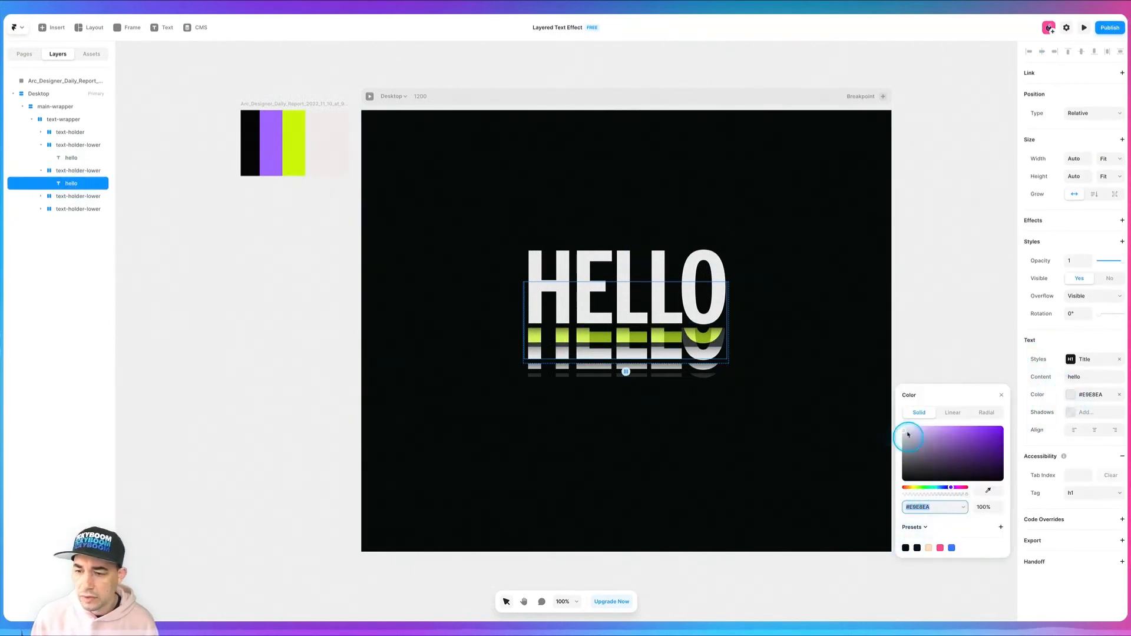
{"action": "left_click", "coordinate": [989, 491]}
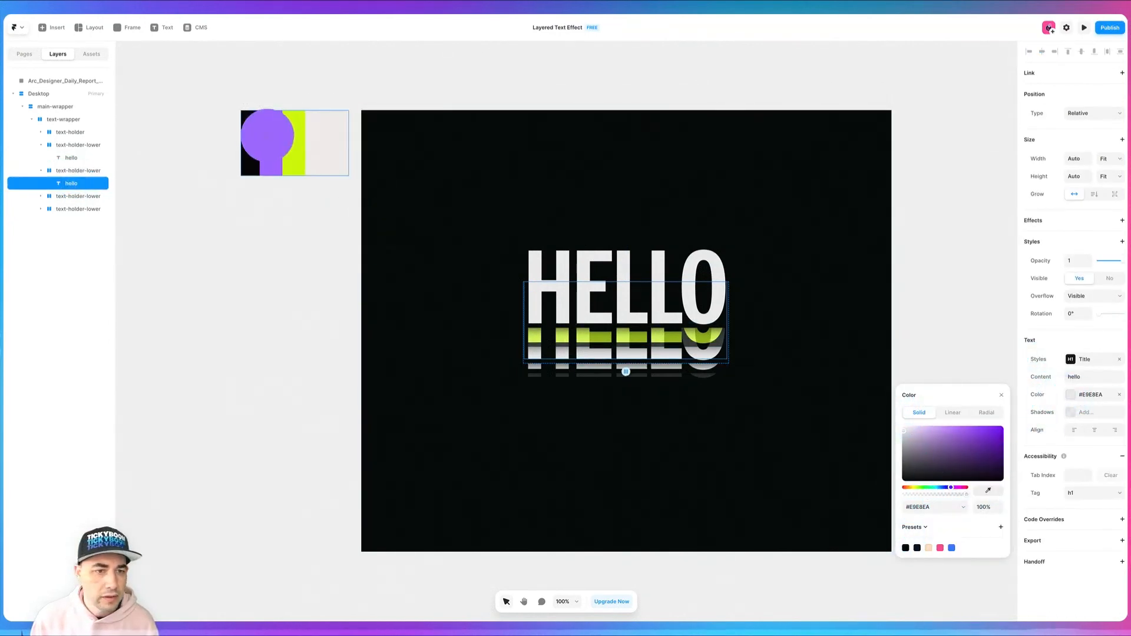
{"action": "left_click", "coordinate": [266, 135]}
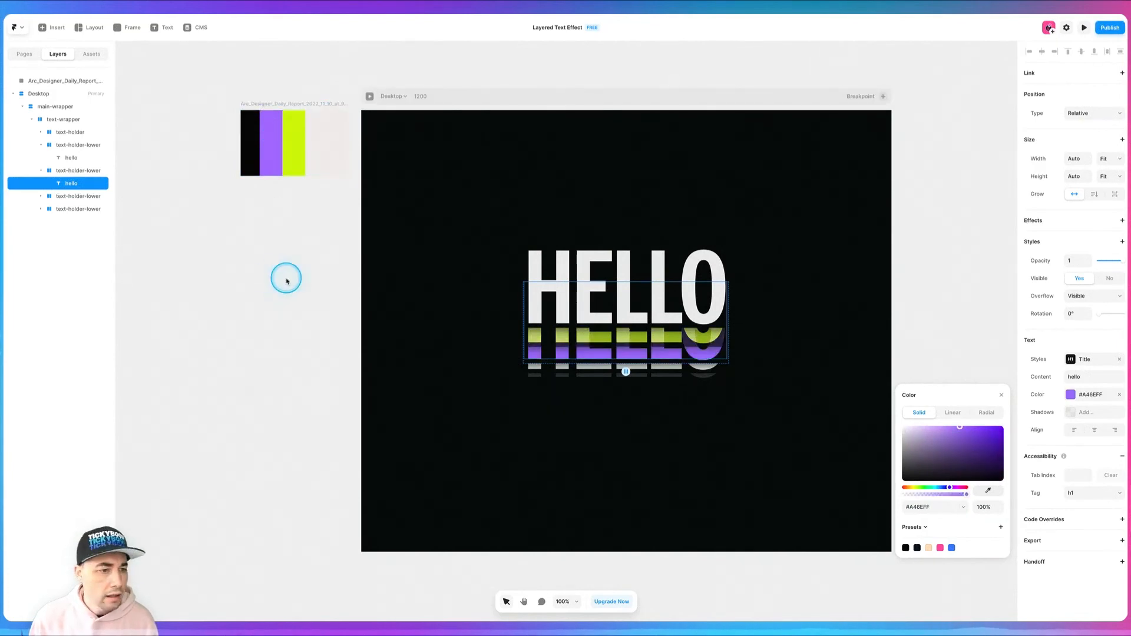
Set the second text-holder-lower's opacity to 0.5.
{"action": "left_click", "coordinate": [67, 171]}
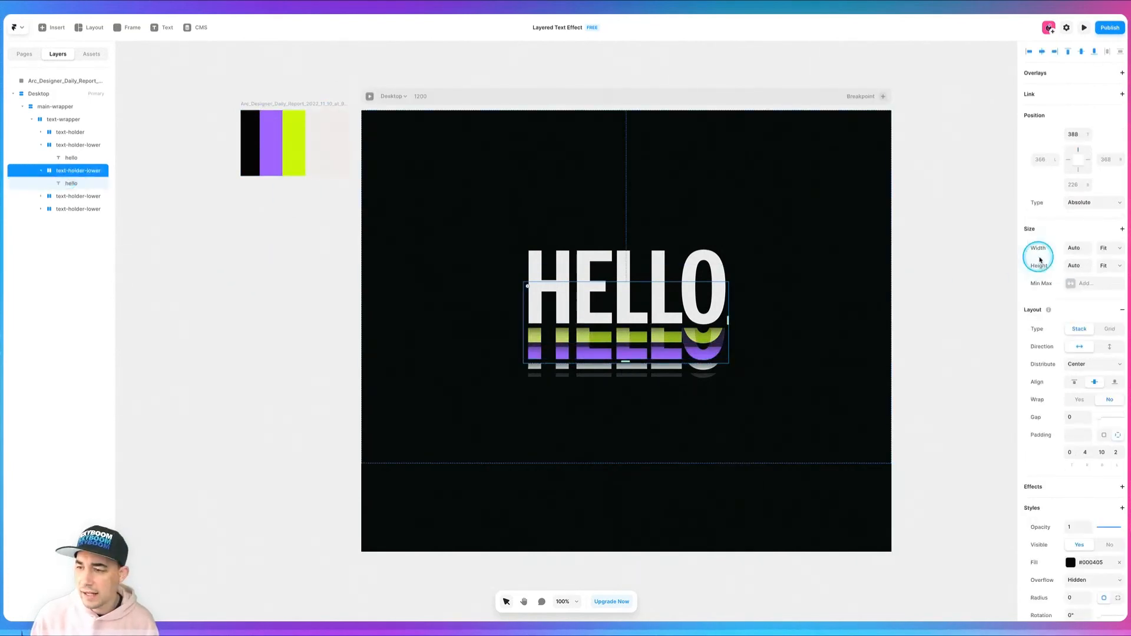
{"action": "left_click", "coordinate": [1073, 526]}
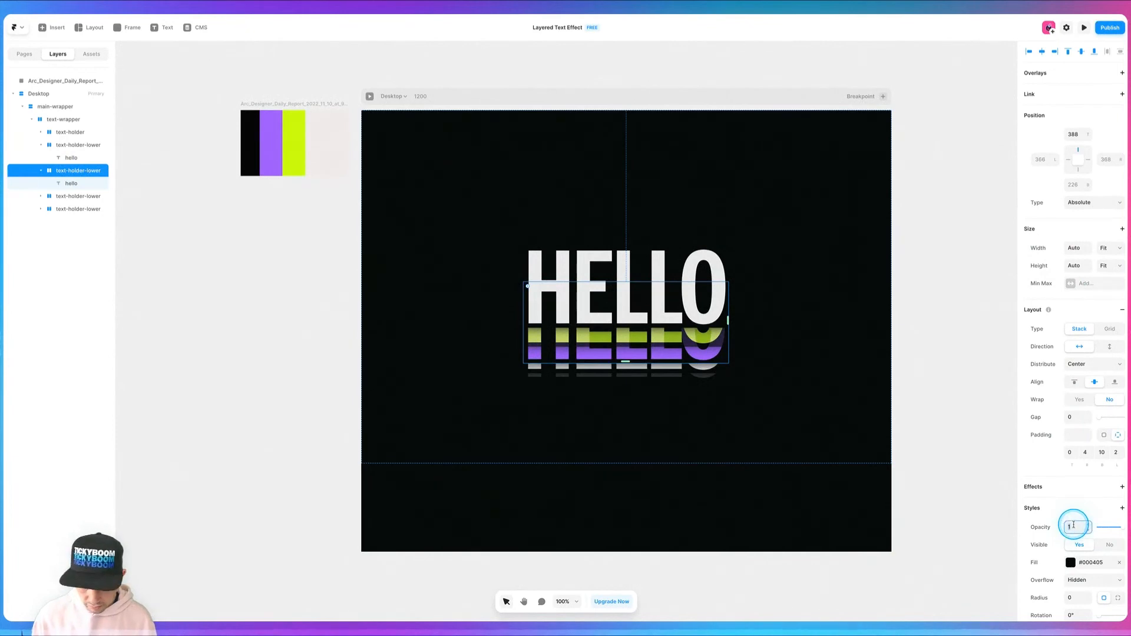
{"action": "type", "text": "0.5"}
{"action": "key", "text": "Tab"}
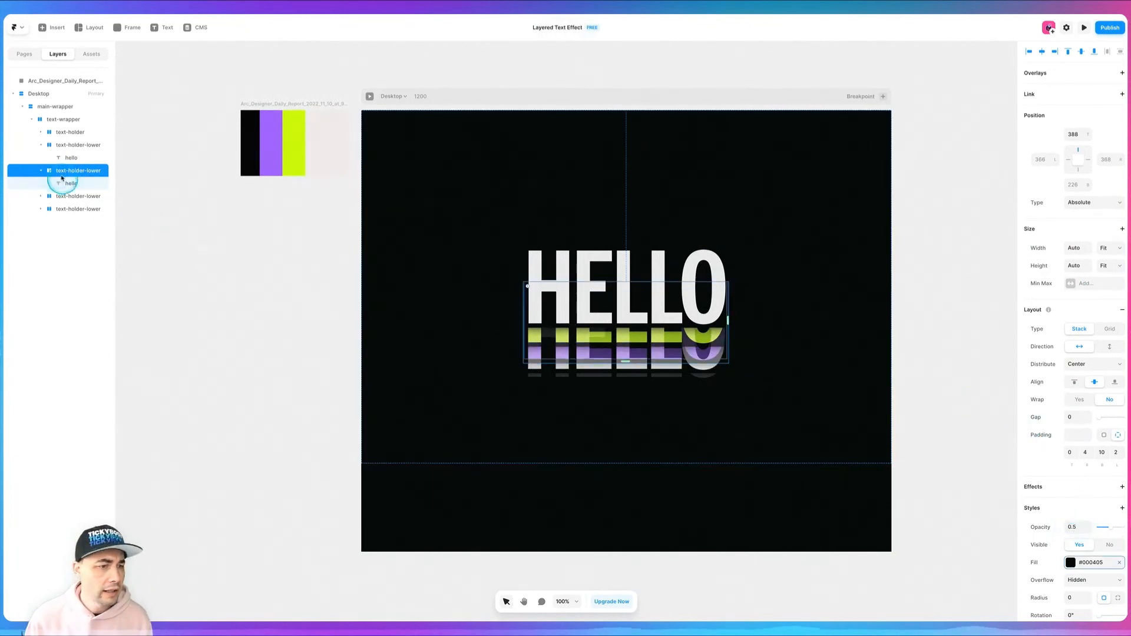
Select the first and second text-holder-lowers together, set their opacity to 1 and deselect them.
{"action": "left_click", "coordinate": [71, 144], "text": "super"}
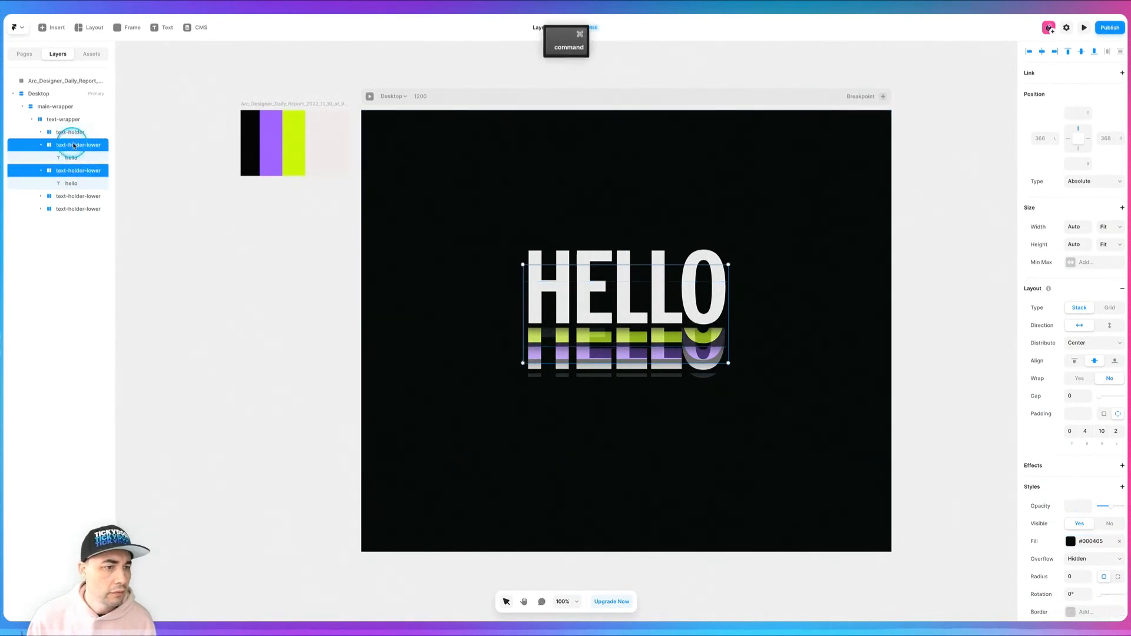
{"action": "left_click", "coordinate": [1070, 507]}
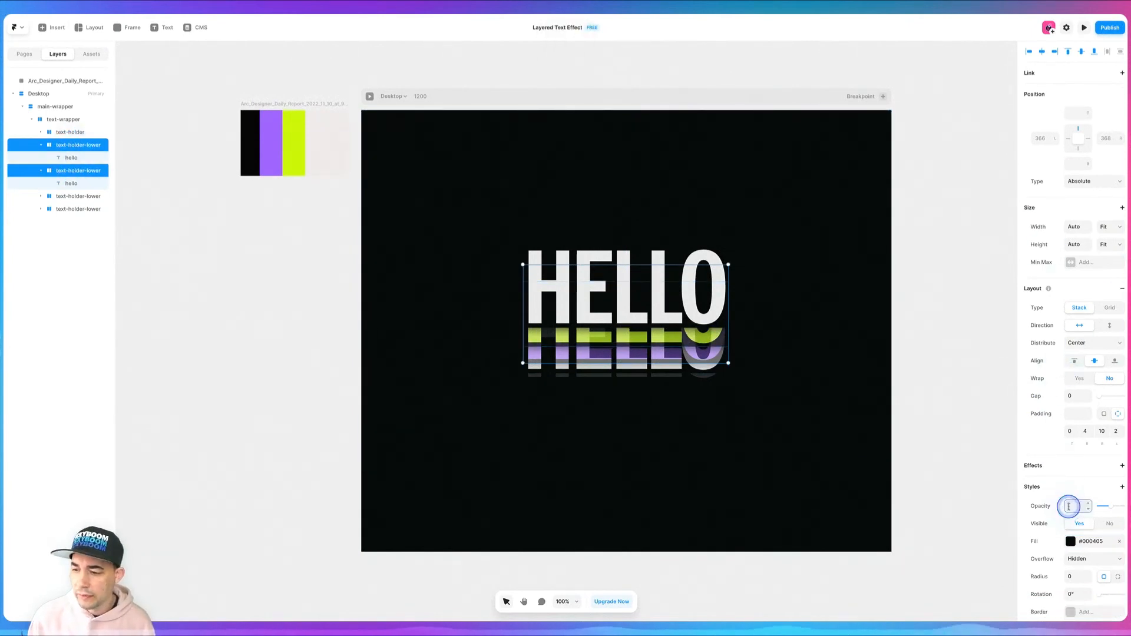
{"action": "type", "text": "1"}
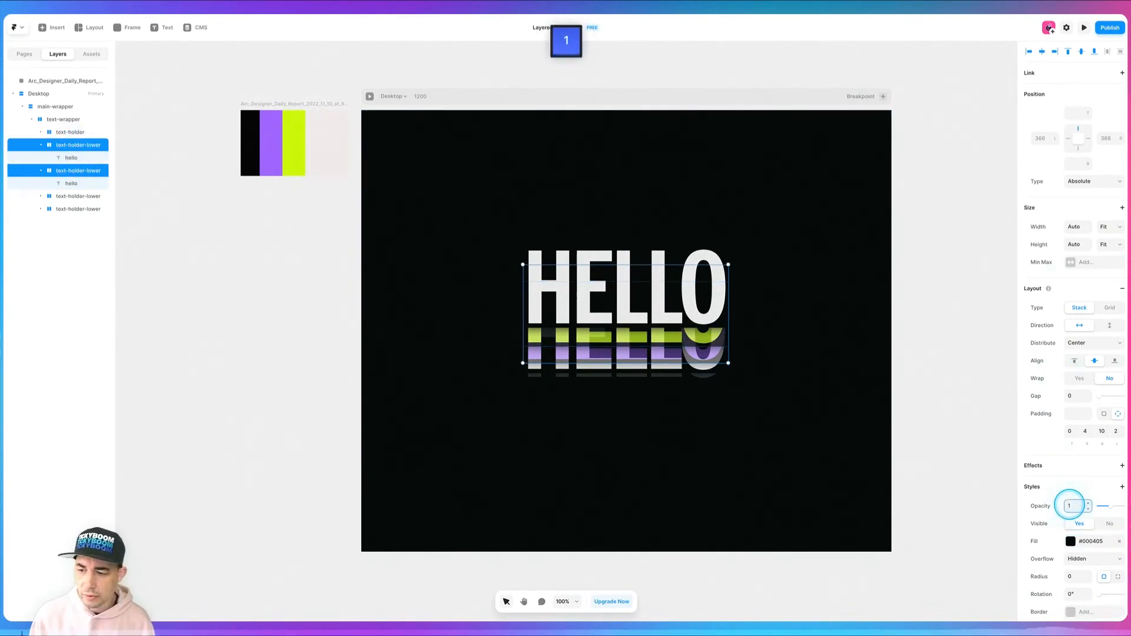
{"action": "key", "text": "Tab"}
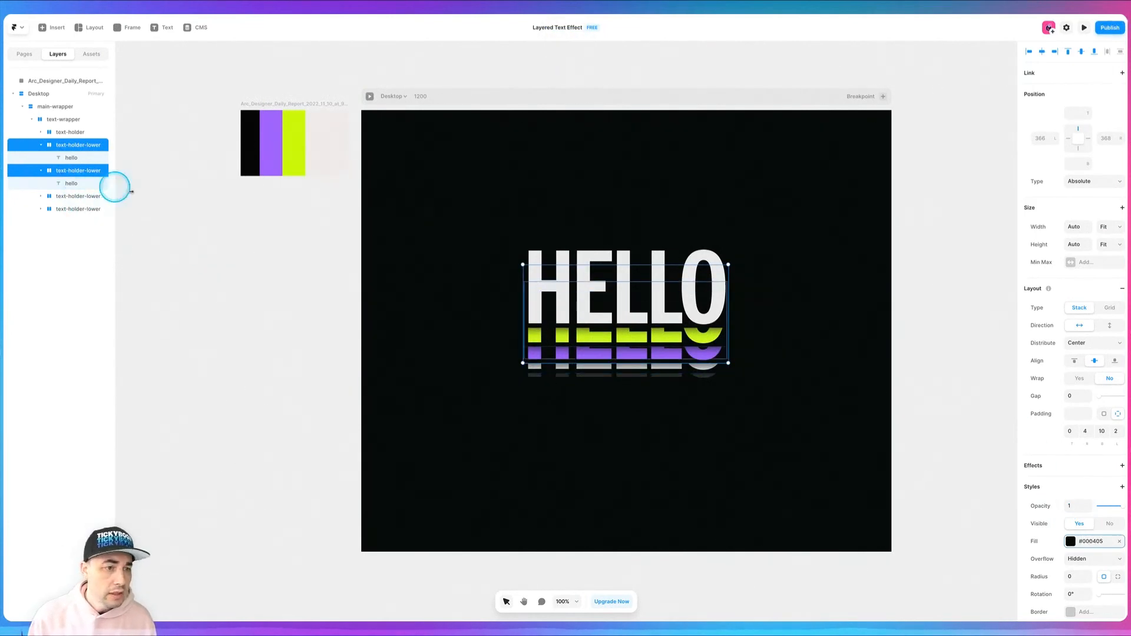
{"action": "left_click", "coordinate": [193, 245]}
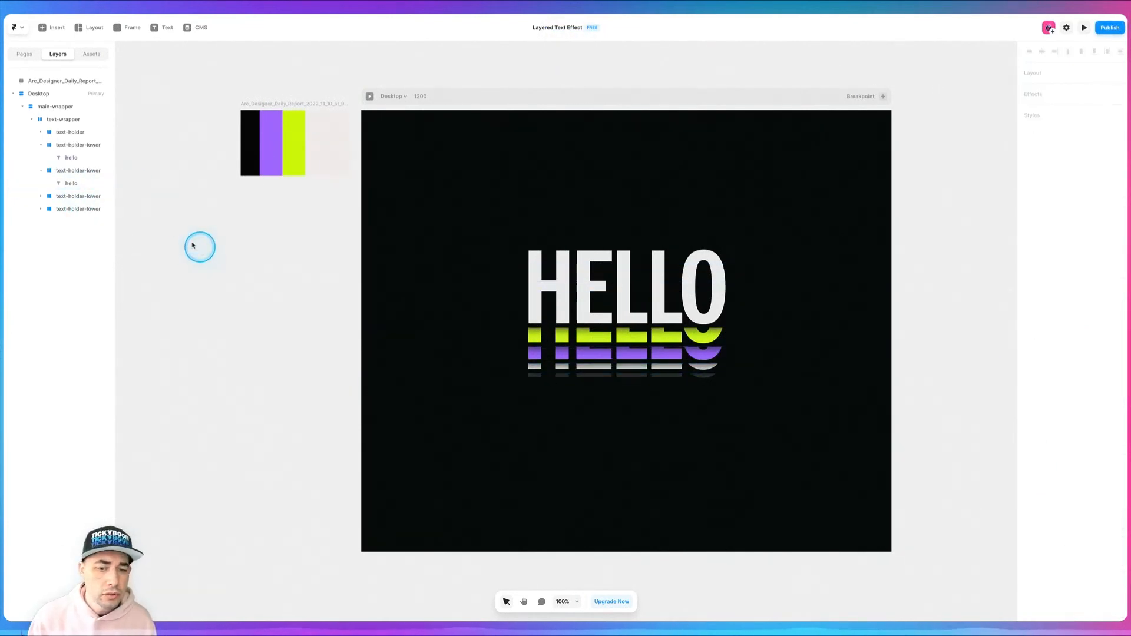
Set the hello text's own opacity to 0.8 in the first text-holder-lower and 0.6 in the second.
{"action": "left_click", "coordinate": [70, 160]}
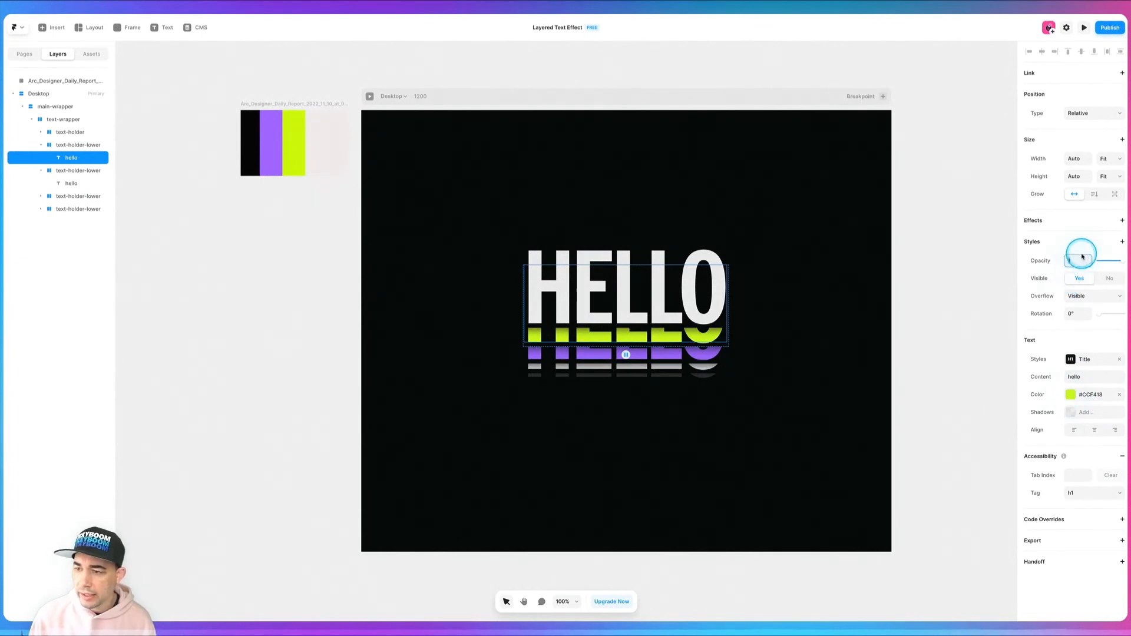
{"action": "type", "text": "0.8"}
{"action": "key", "text": "Tab"}
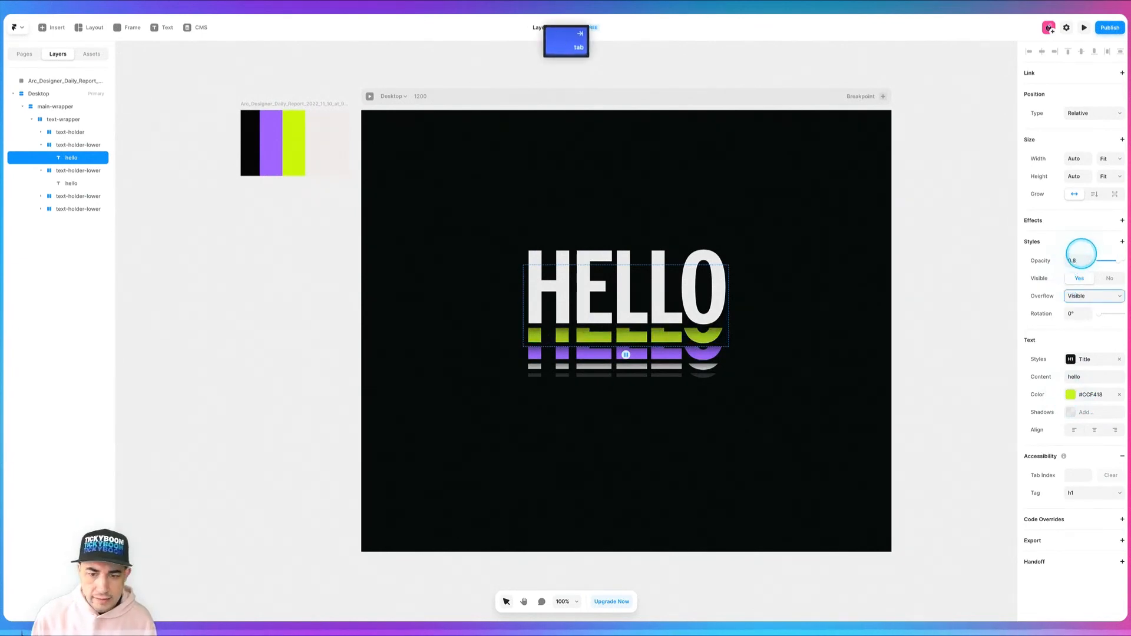
{"action": "left_click", "coordinate": [74, 184]}
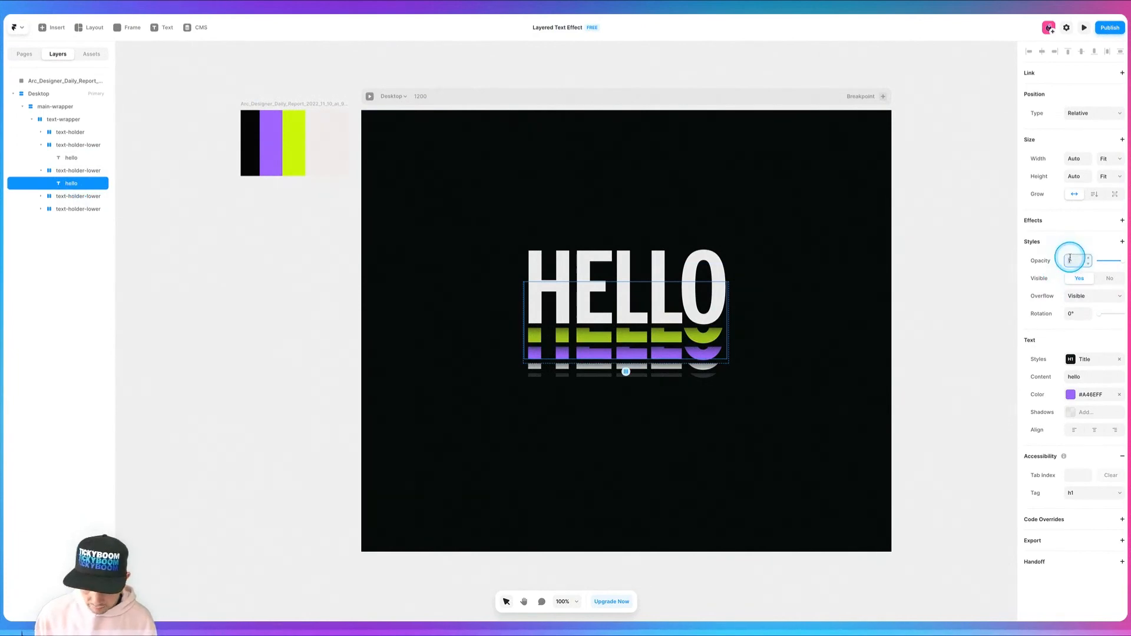
{"action": "type", "text": ".6"}
{"action": "key", "text": "Tab"}
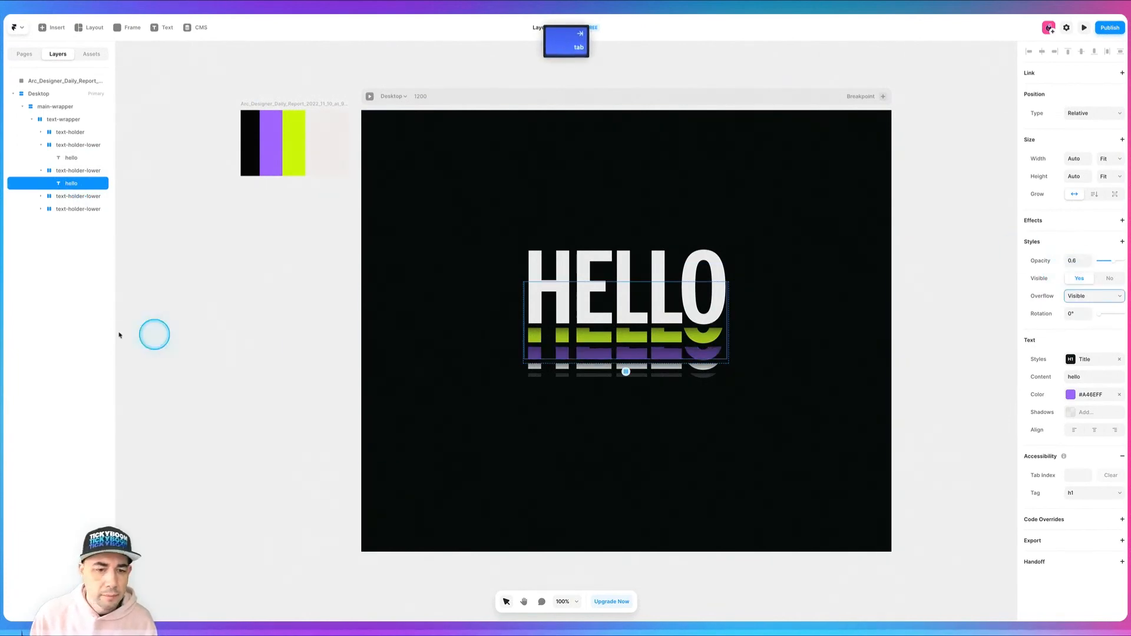
Recolor the third text-holder-lower's hello text with the pink preset, #FF4CA3, and set that text's opacity to 0.4.
{"action": "left_click", "coordinate": [40, 196]}
{"action": "left_click", "coordinate": [68, 209]}
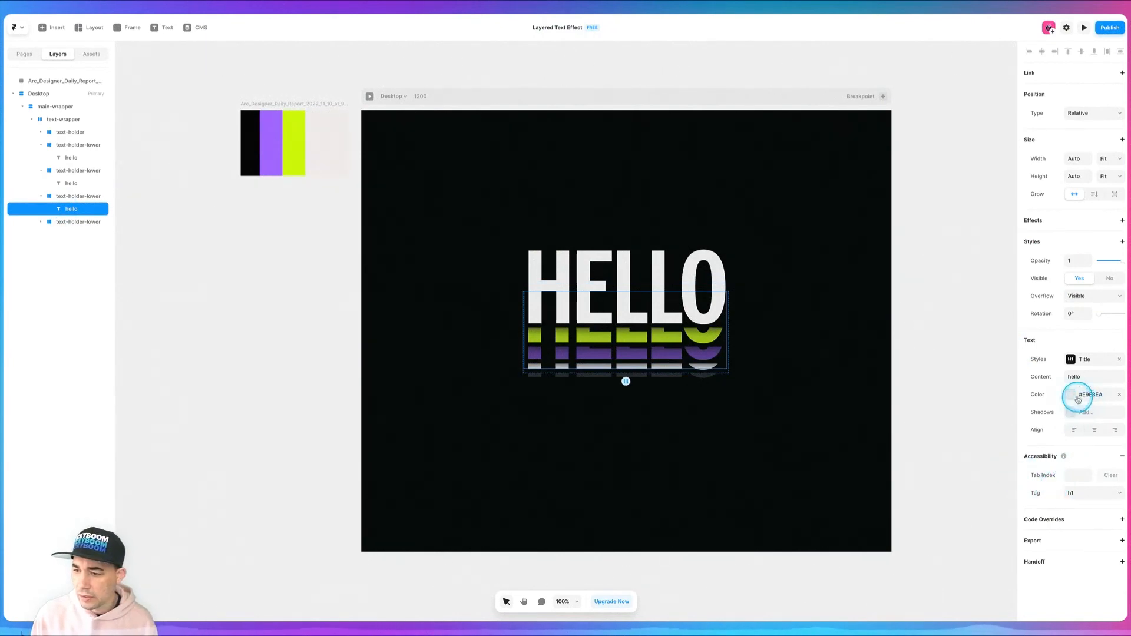
{"action": "left_click", "coordinate": [1073, 396]}
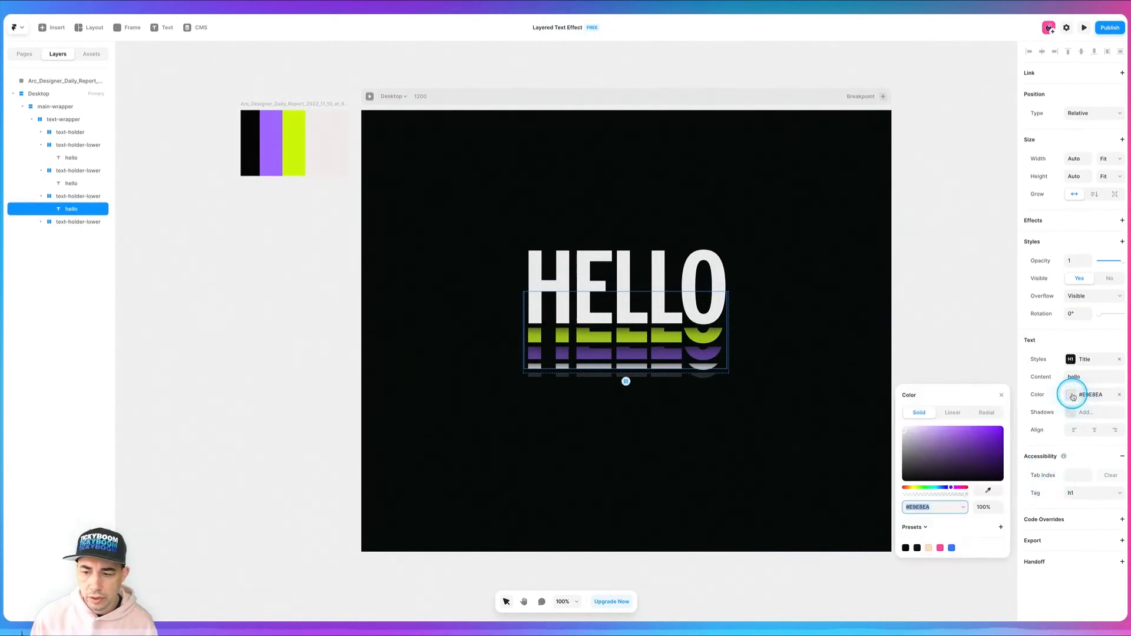
{"action": "left_click", "coordinate": [941, 548]}
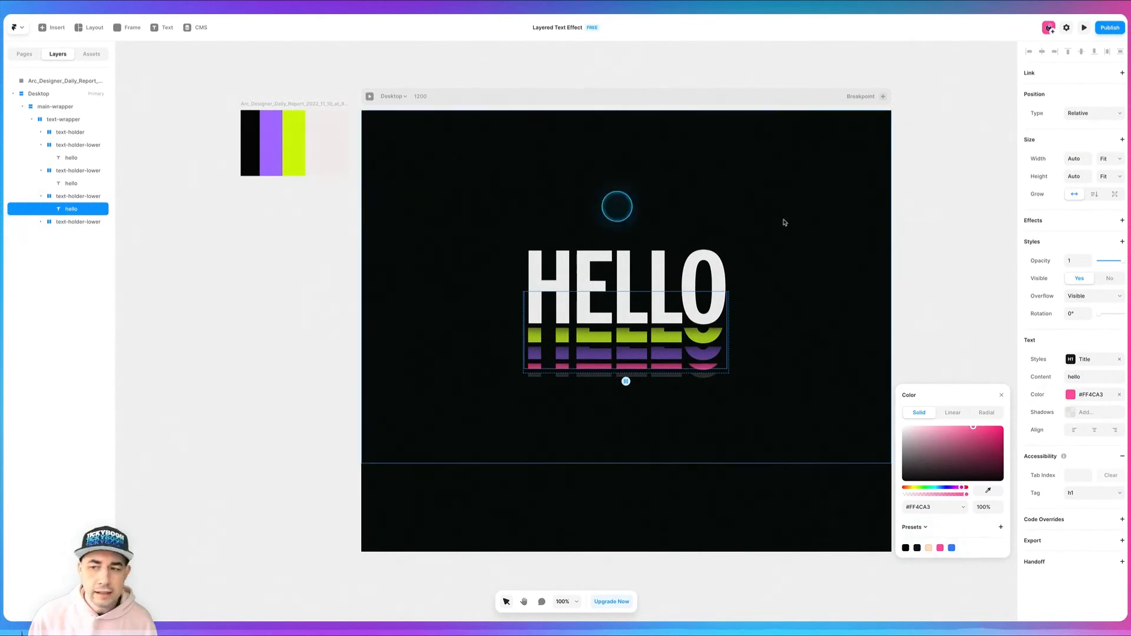
{"action": "left_click", "coordinate": [1075, 262]}
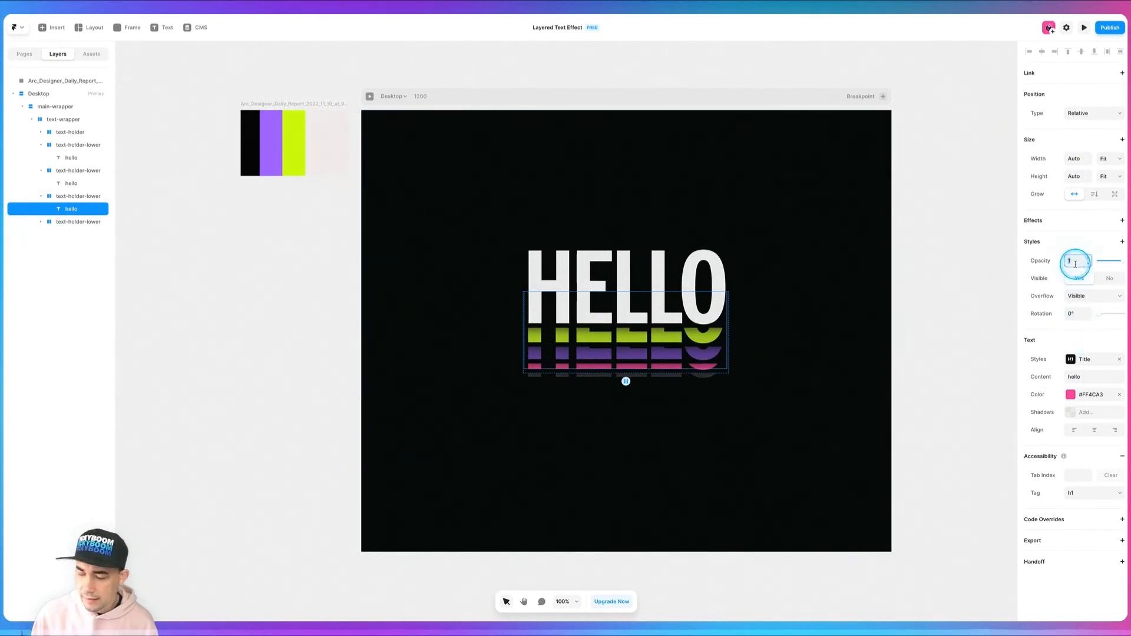
{"action": "key", "text": "BackSpace"}
{"action": "type", "text": ".4"}
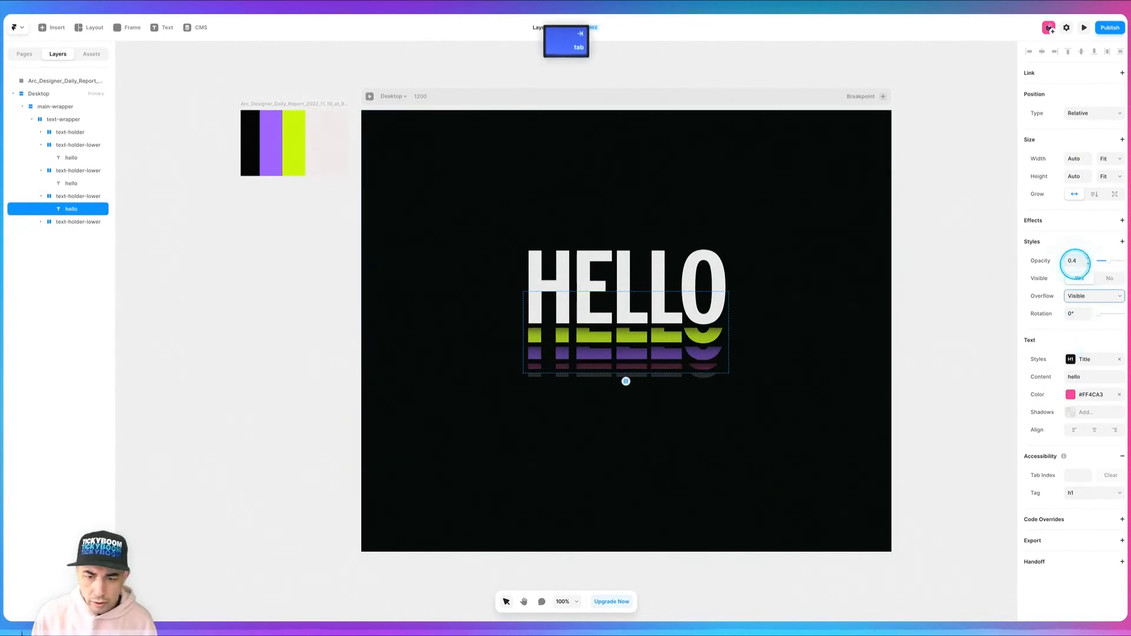
{"action": "left_click", "coordinate": [972, 318]}
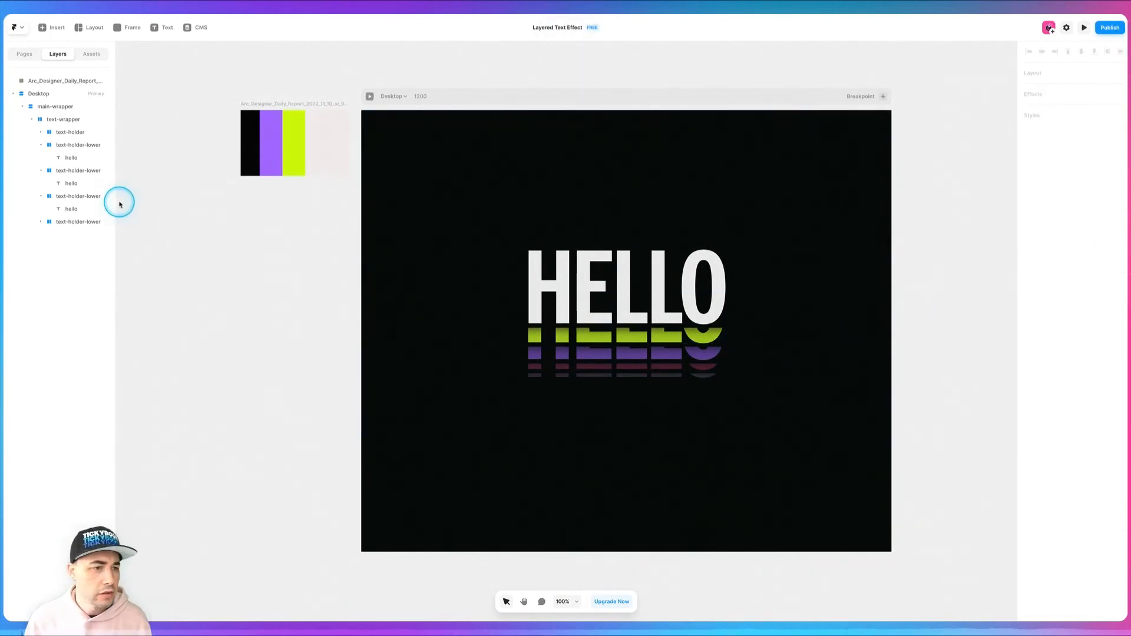
Recolor the hello texts of the first three text-holder-lowers together with the palette image's off-white and deselect them.
{"action": "left_click", "coordinate": [71, 158]}
{"action": "left_click", "coordinate": [71, 183], "text": "super"}
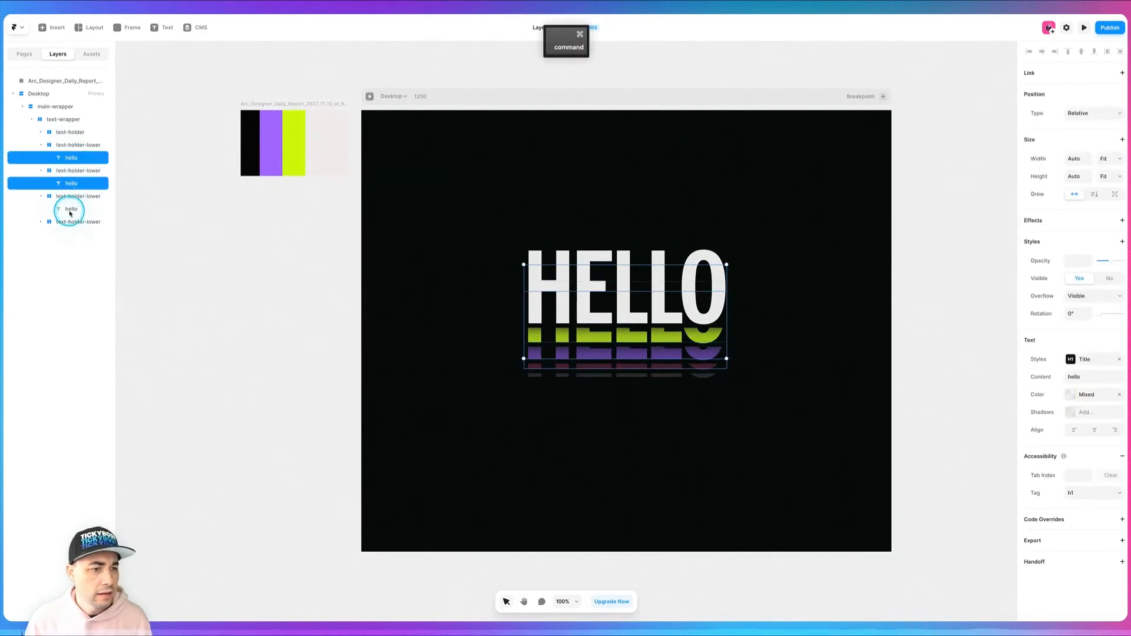
{"action": "left_click", "coordinate": [70, 211], "text": "super"}
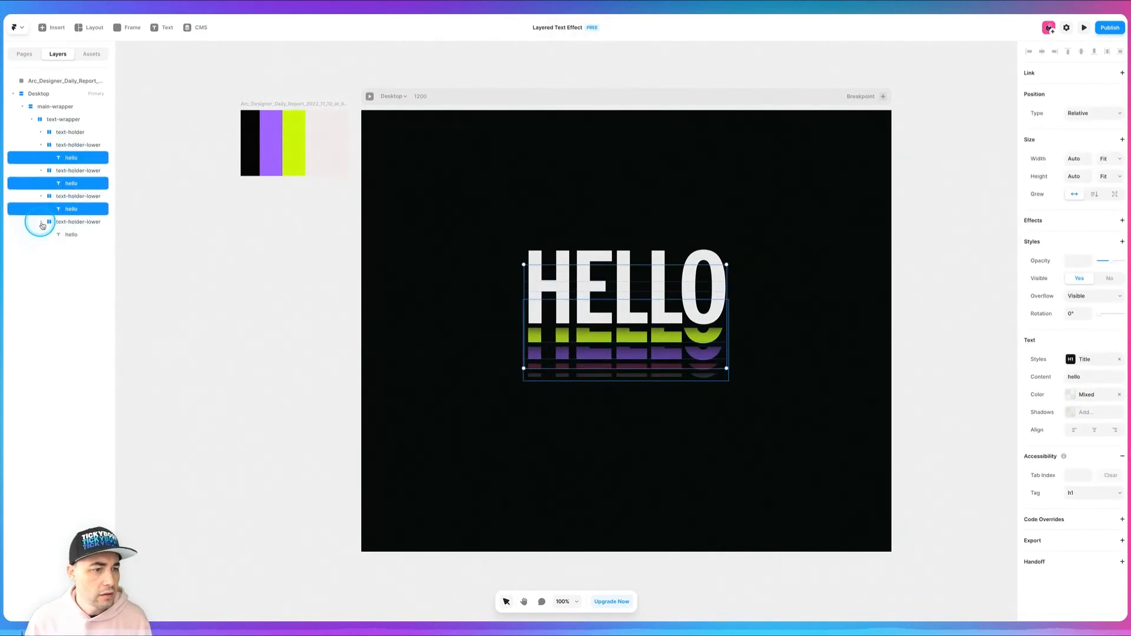
{"action": "left_click", "coordinate": [70, 235], "text": "super"}
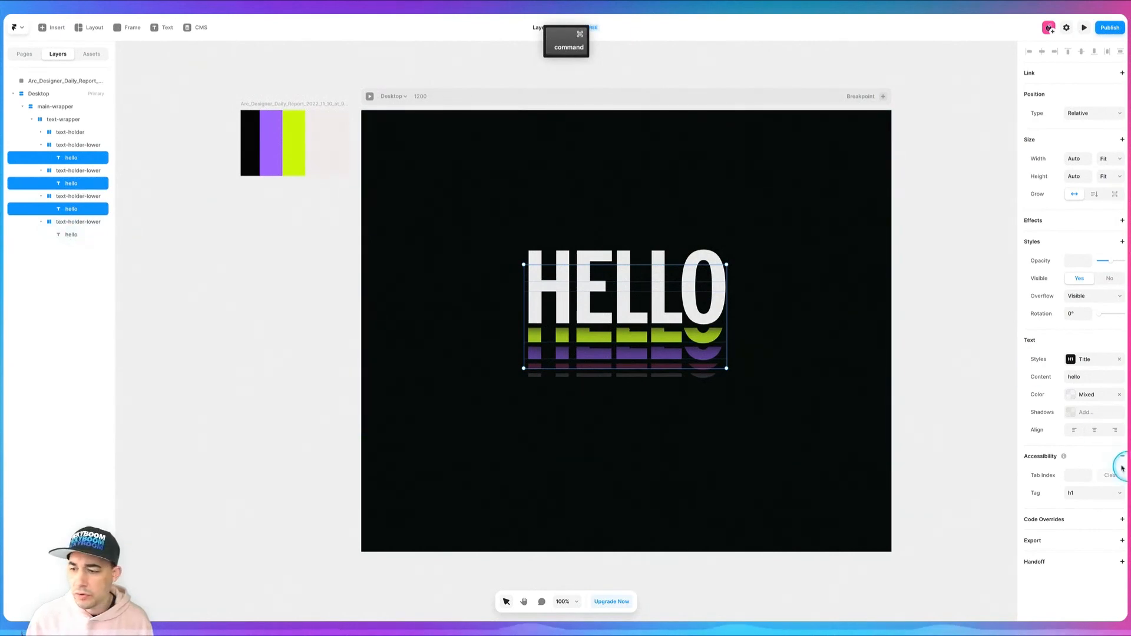
{"action": "left_click", "coordinate": [1072, 396]}
{"action": "left_click", "coordinate": [906, 493]}
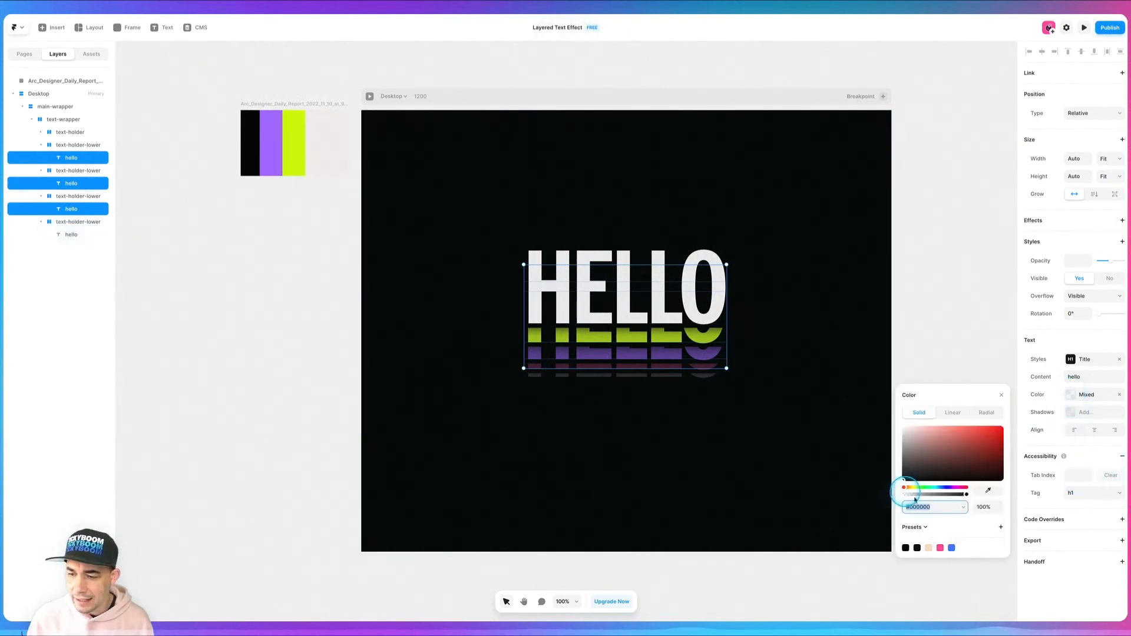
{"action": "left_click", "coordinate": [993, 490]}
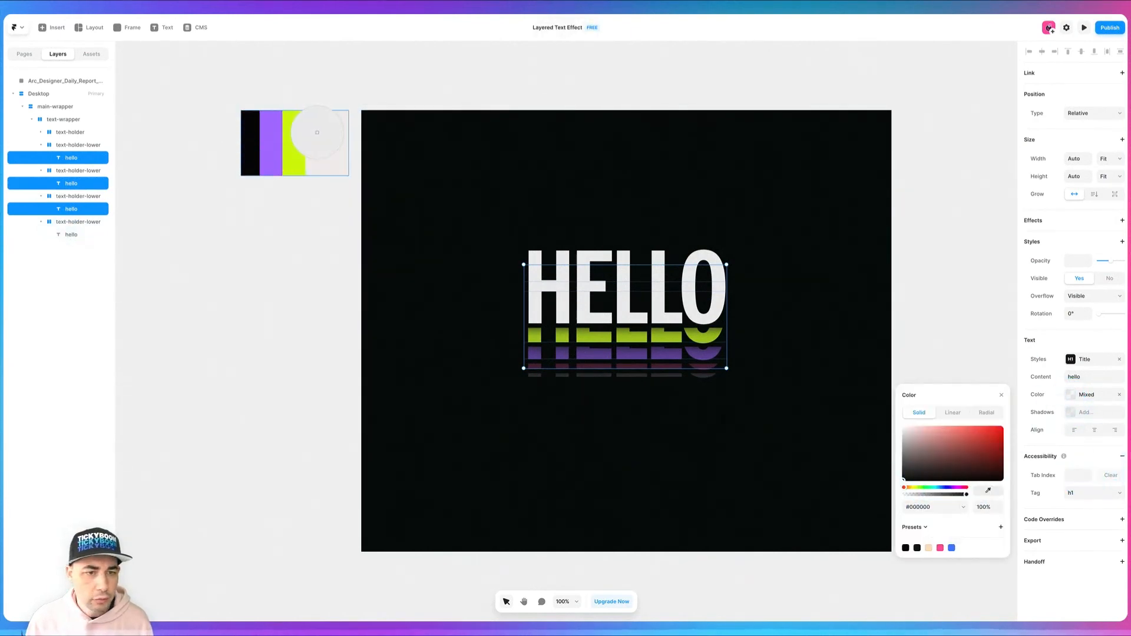
{"action": "left_click", "coordinate": [323, 138]}
{"action": "left_click", "coordinate": [281, 311]}
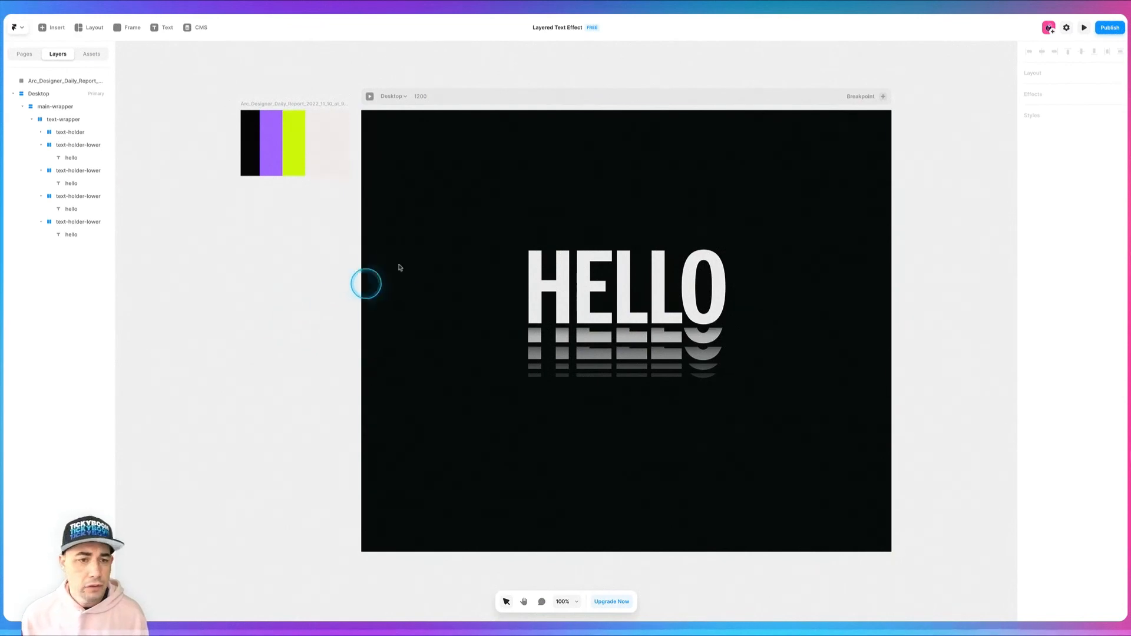
Select all five hello texts, including the one in text-holder, and recolor them with the palette image's lime green.
{"action": "left_click", "coordinate": [41, 132]}
{"action": "left_click", "coordinate": [70, 146]}
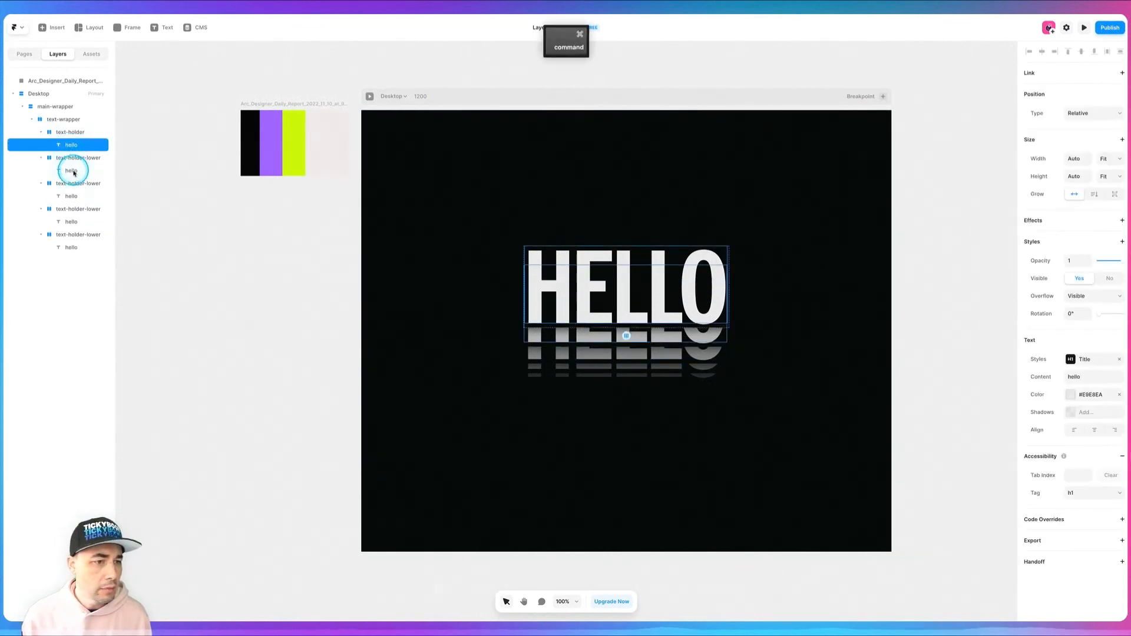
{"action": "left_click", "coordinate": [70, 170], "text": "super"}
{"action": "left_click", "coordinate": [73, 197], "text": "super"}
{"action": "left_click", "coordinate": [71, 222], "text": "super"}
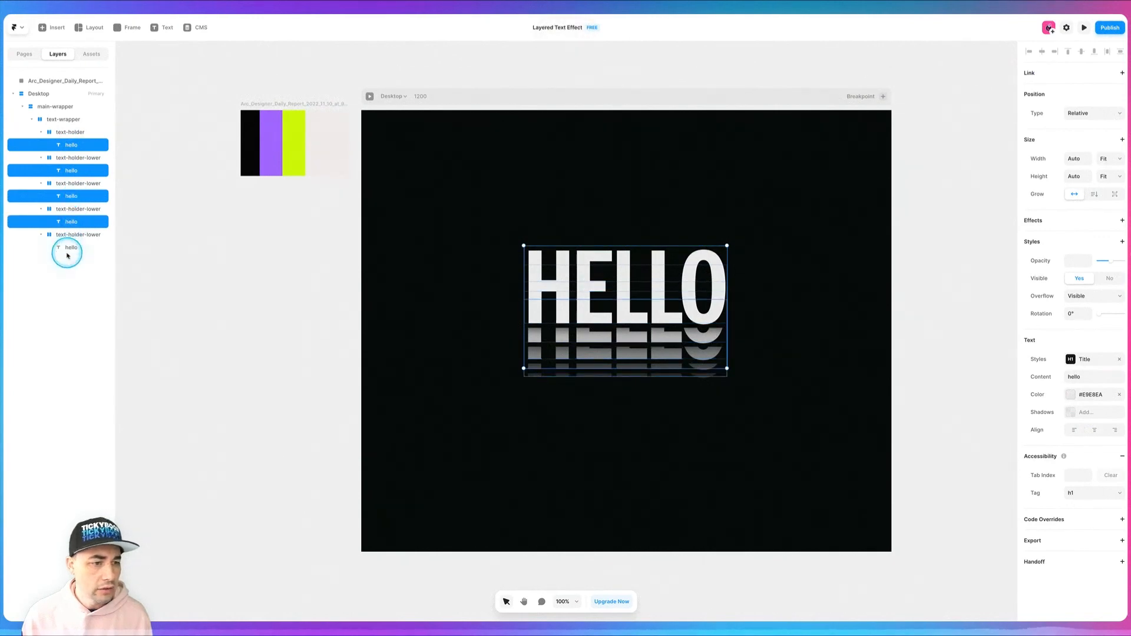
{"action": "left_click", "coordinate": [69, 248], "text": "super"}
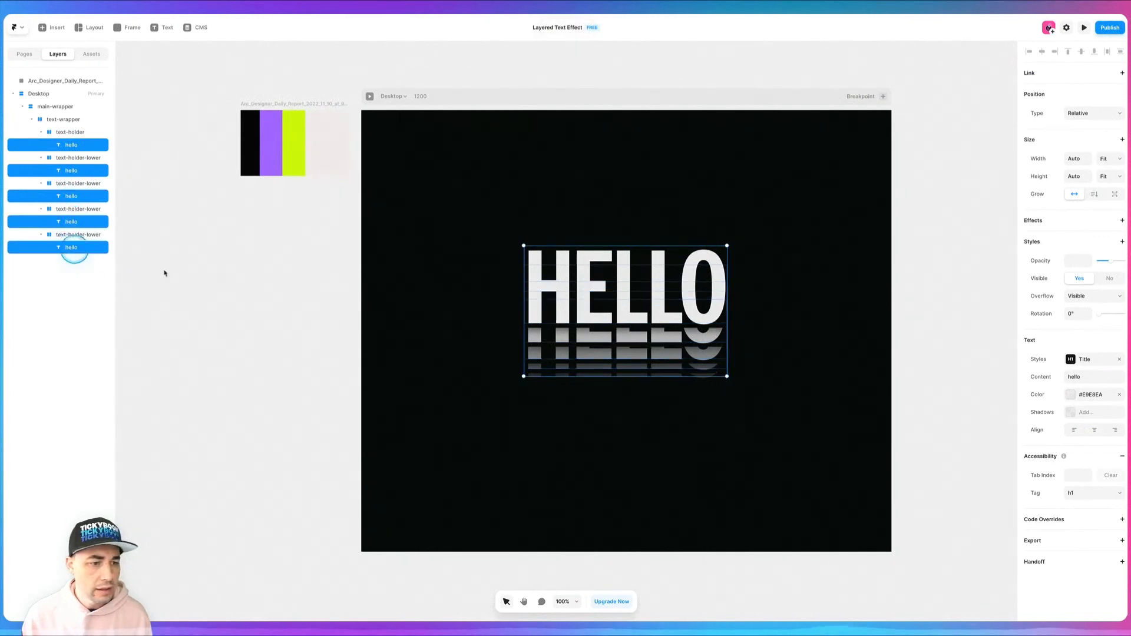
{"action": "left_click", "coordinate": [1069, 394]}
{"action": "left_click", "coordinate": [990, 491]}
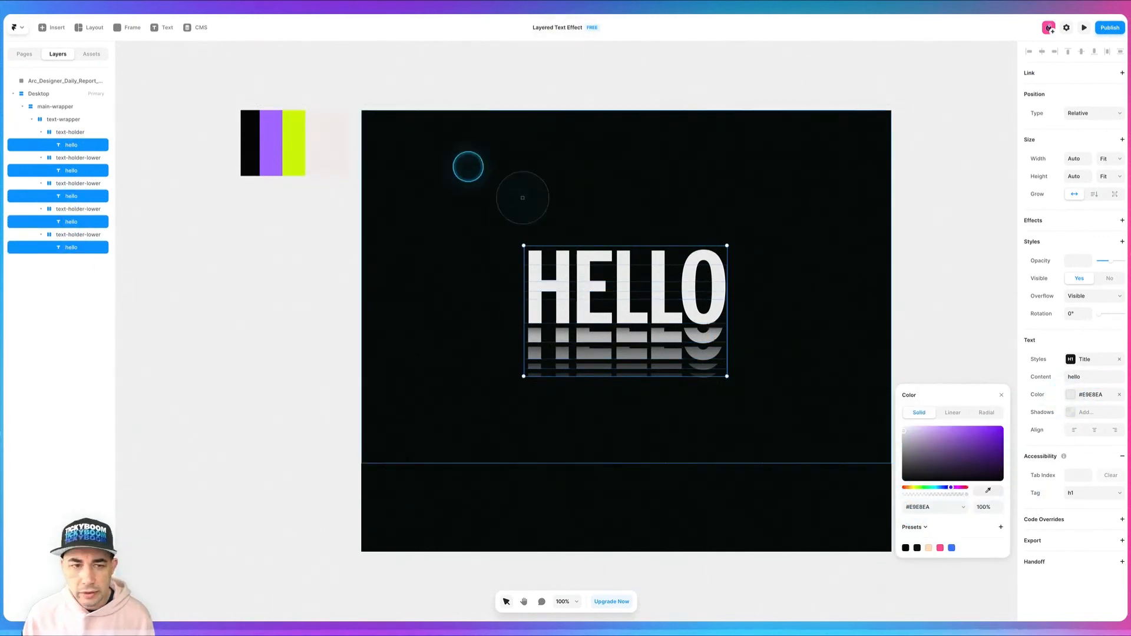
{"action": "left_click", "coordinate": [295, 143]}
{"action": "left_click", "coordinate": [251, 293]}
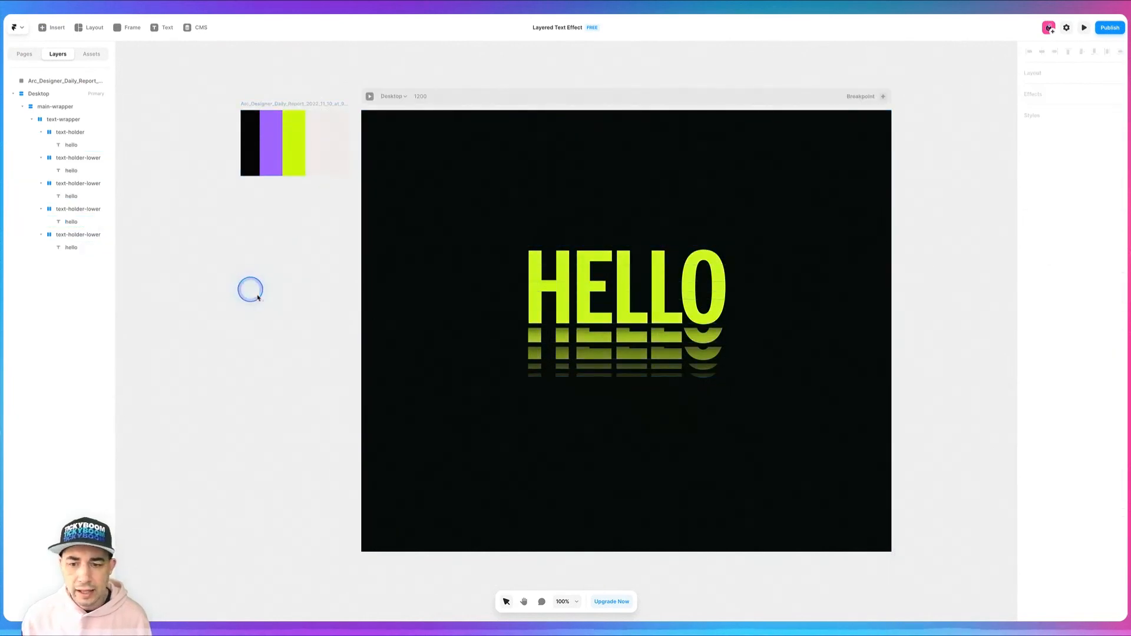